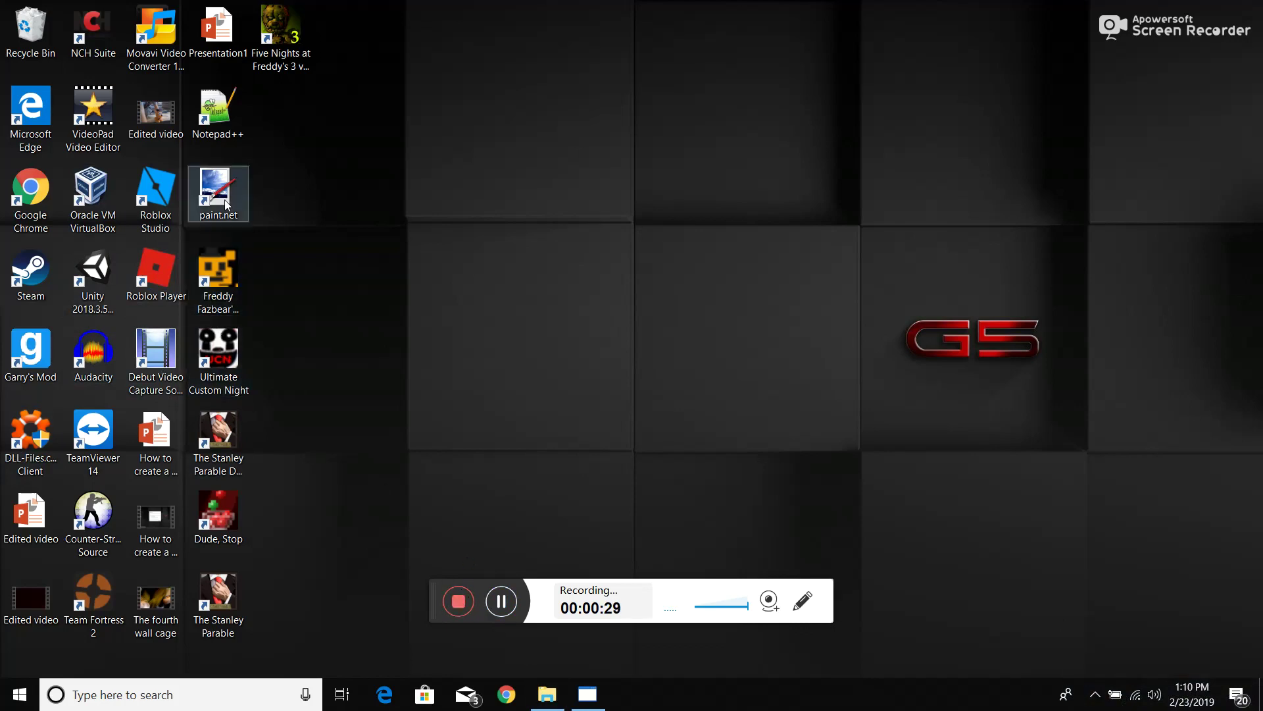
Step: Switch to Google Chrome and search the web for "uzbekistan"
{"action": "left_click", "coordinate": [512, 700]}
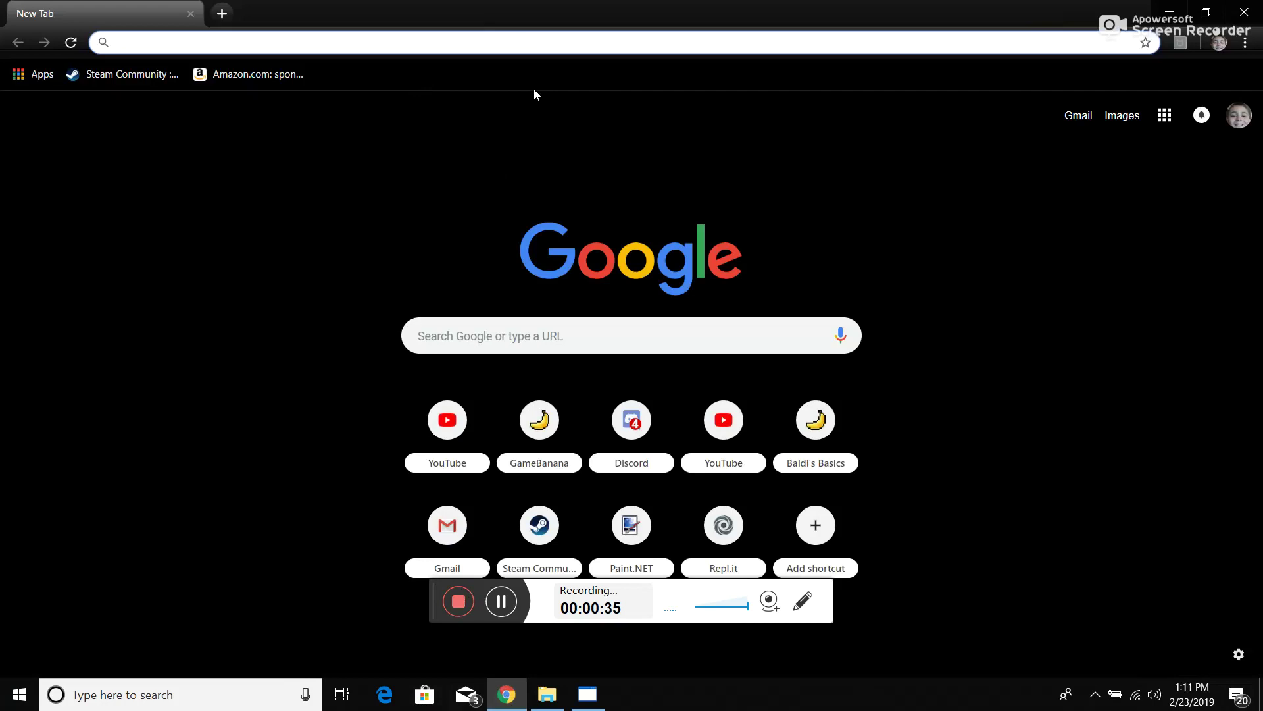
{"action": "type", "text": "uzbekistan"}
{"action": "key", "text": "Return"}
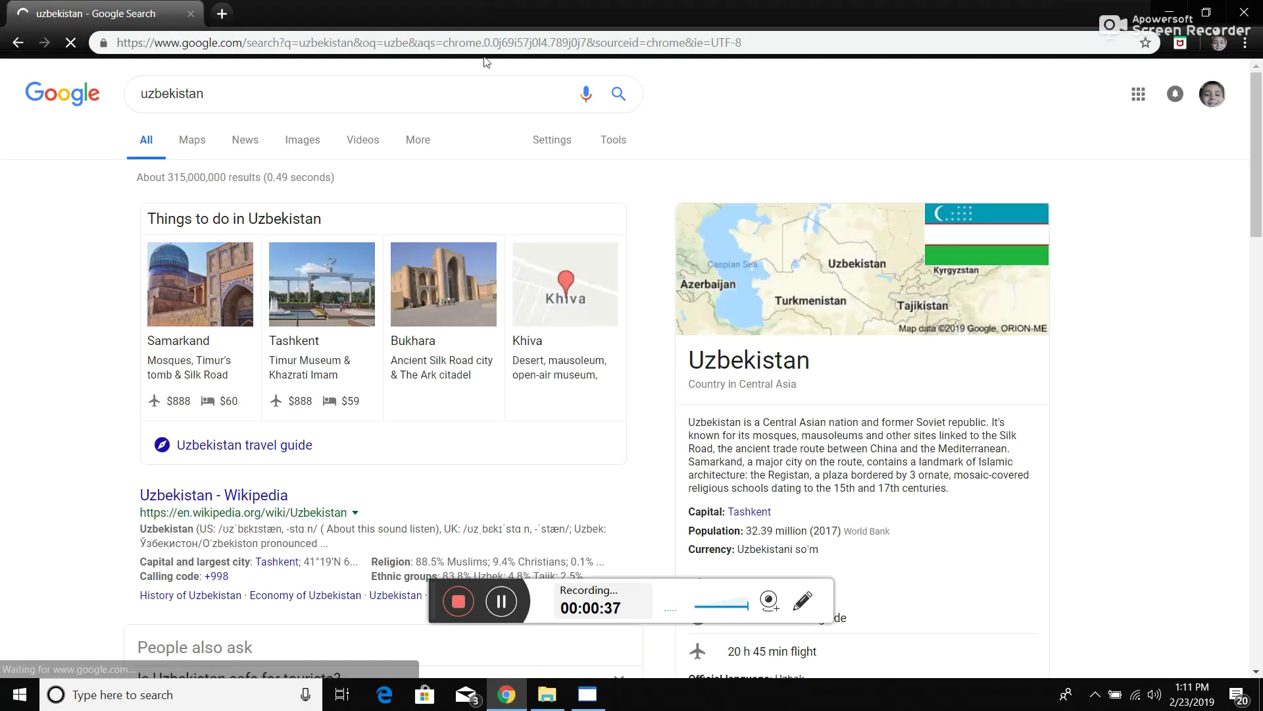
Step: Replace the Google search query with "uabe" and run the search
{"action": "left_click", "coordinate": [281, 99]}
{"action": "key", "text": "BackSpace"}
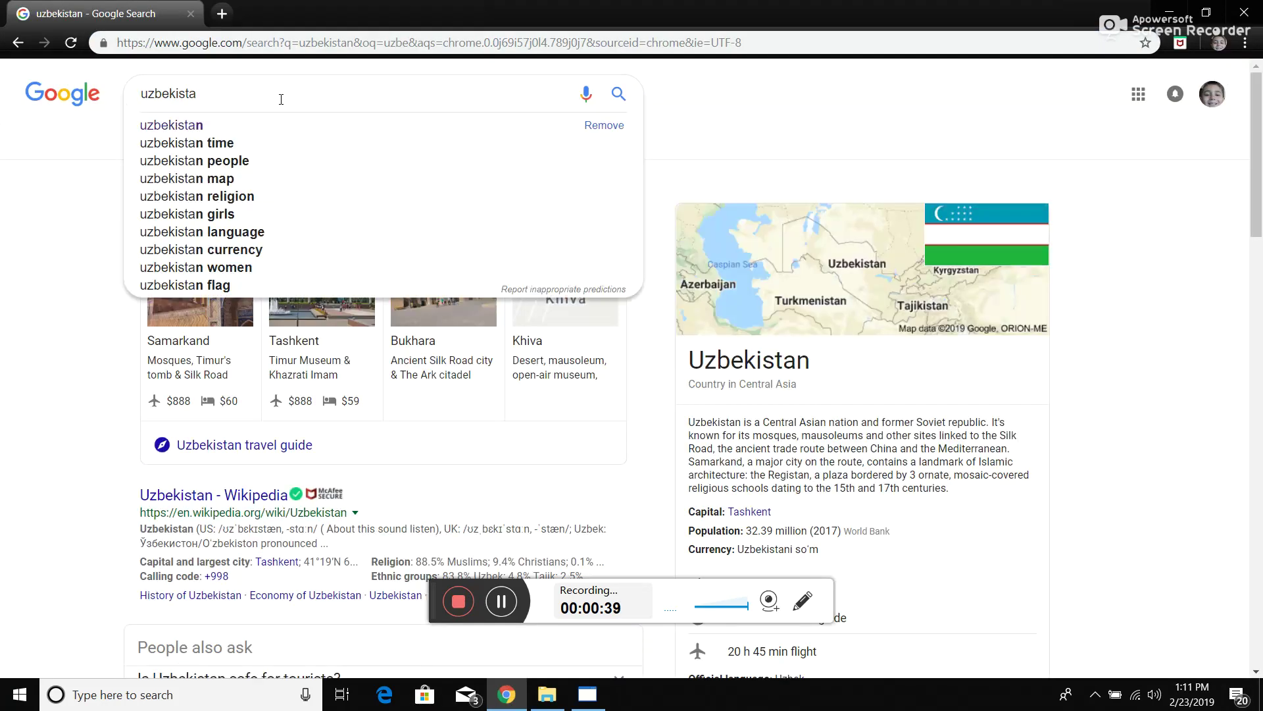
{"action": "key", "text": "BackSpace"}
{"action": "key", "text": "BackSpace"}
{"action": "key", "text": "BackSpace"}
{"action": "key", "text": "BackSpace"}
{"action": "key", "text": "BackSpace"}
{"action": "key", "text": "BackSpace"}
{"action": "key", "text": "BackSpace"}
{"action": "key", "text": "BackSpace"}
{"action": "type", "text": "abe"}
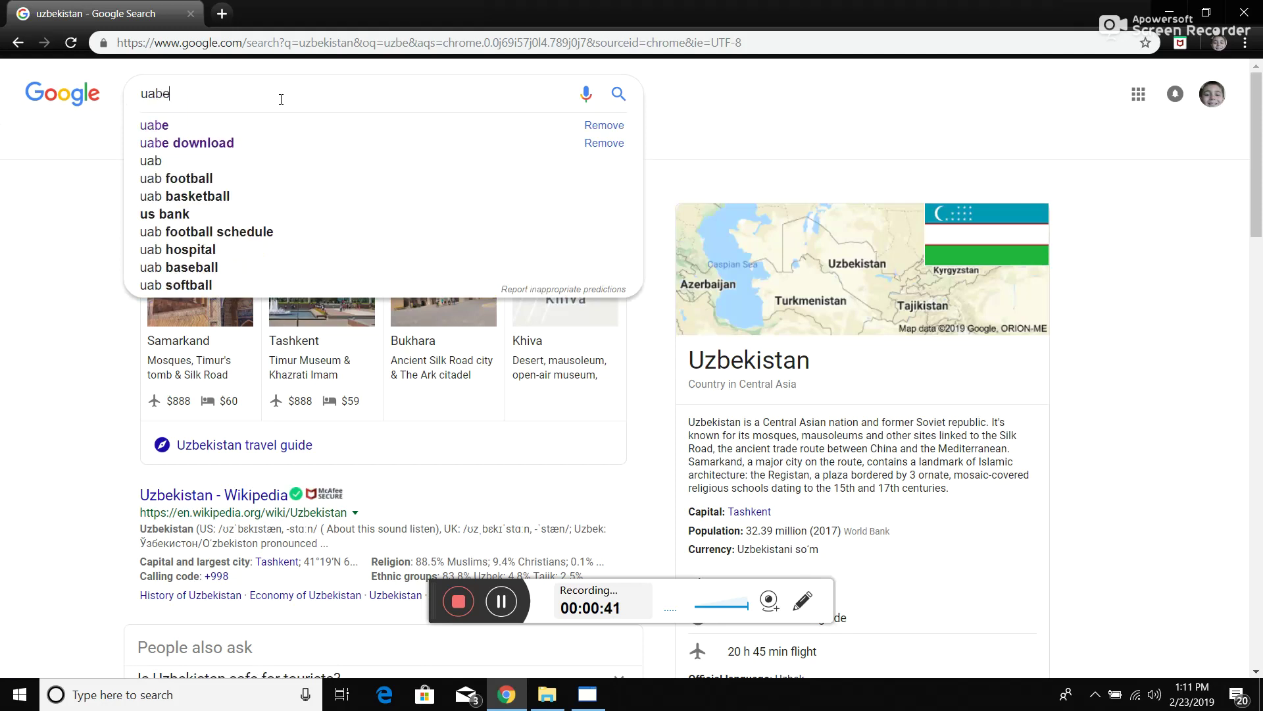
{"action": "key", "text": "Return"}
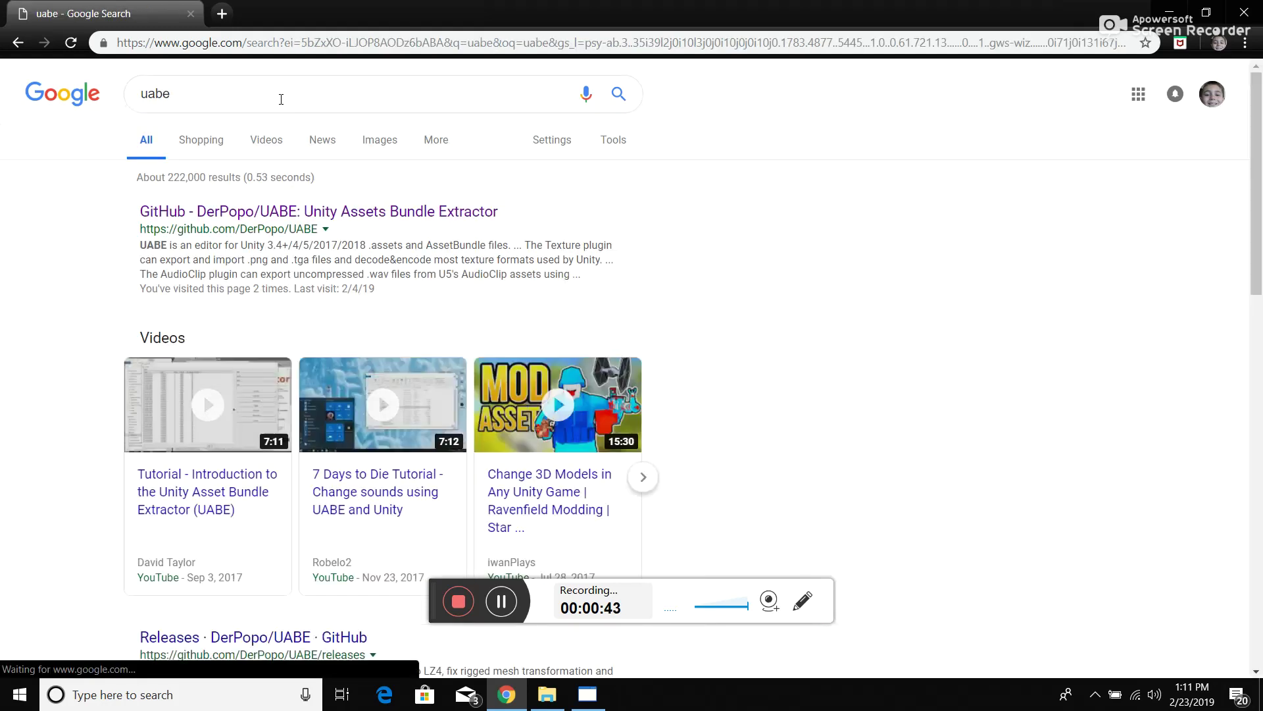
Step: Open the "Unity Assets Bundle Extractor - 7 Days to Die" search result and find the release links in the first post
{"action": "scroll", "coordinate": [271, 287], "scroll_direction": "down", "scroll_amount": 10}
{"action": "scroll", "coordinate": [271, 287], "scroll_direction": "up", "scroll_amount": 4}
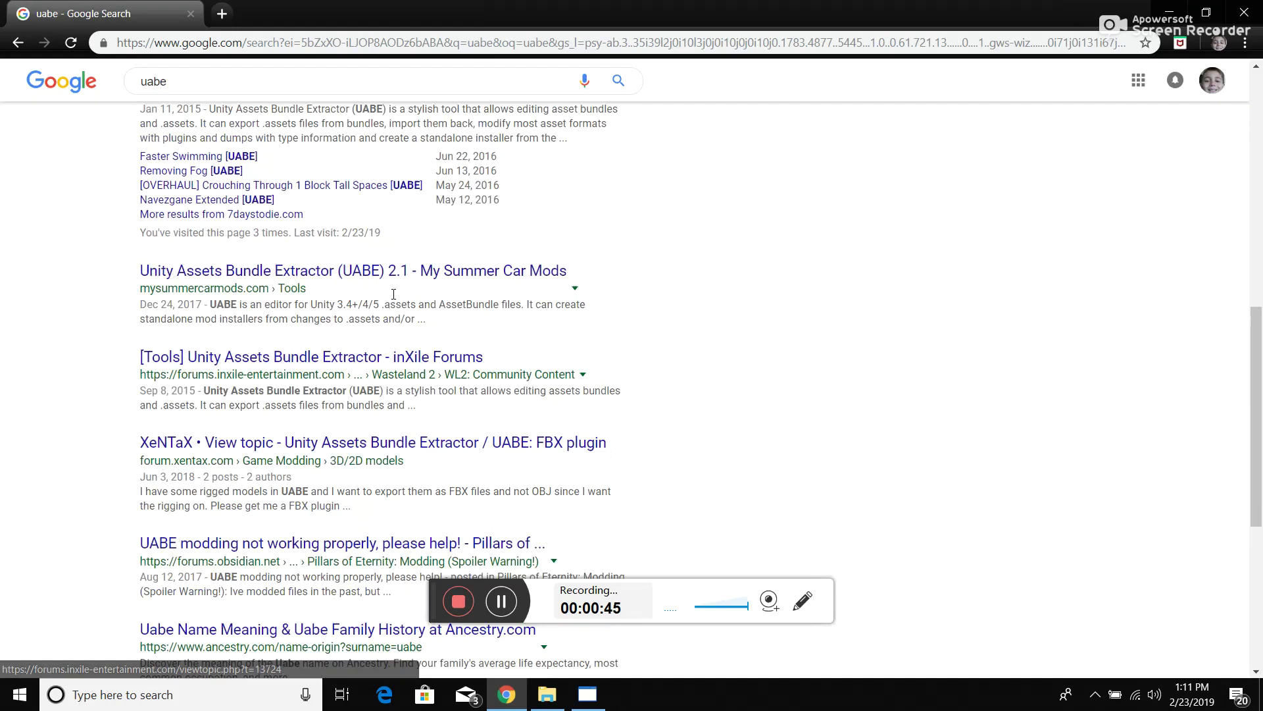
{"action": "left_click", "coordinate": [397, 261]}
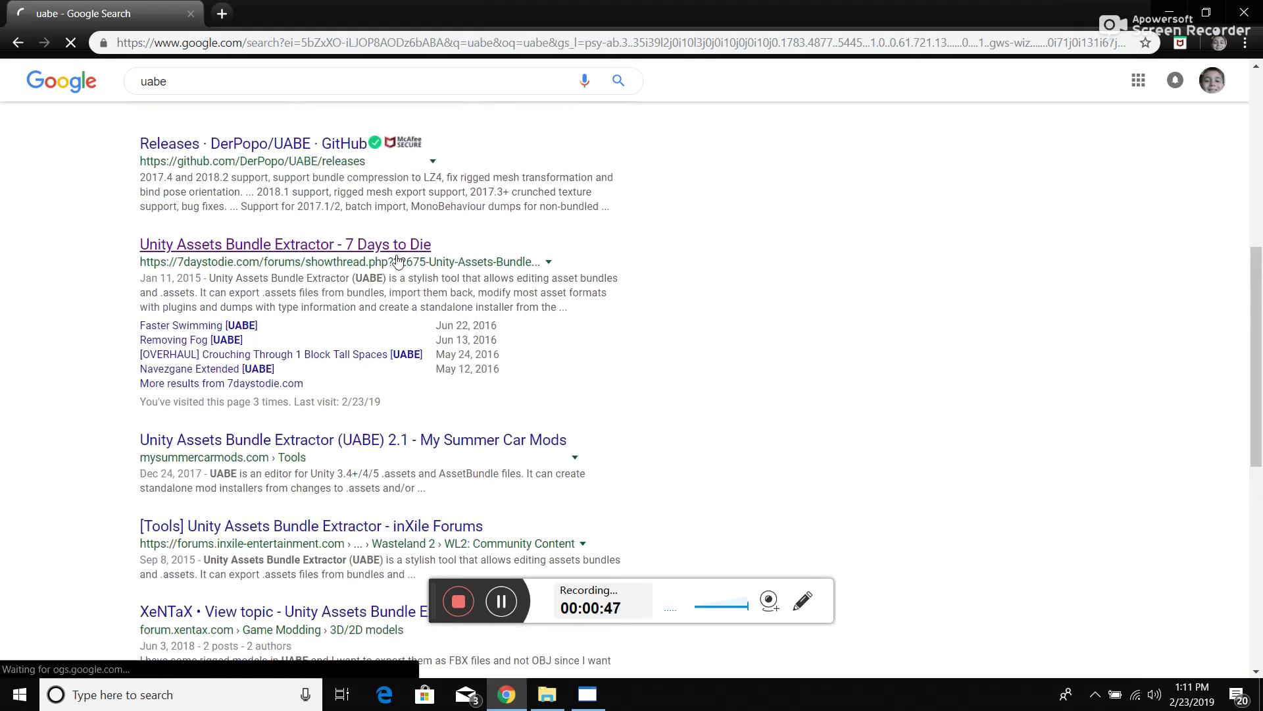
{"action": "scroll", "coordinate": [396, 206], "scroll_direction": "down", "scroll_amount": 1}
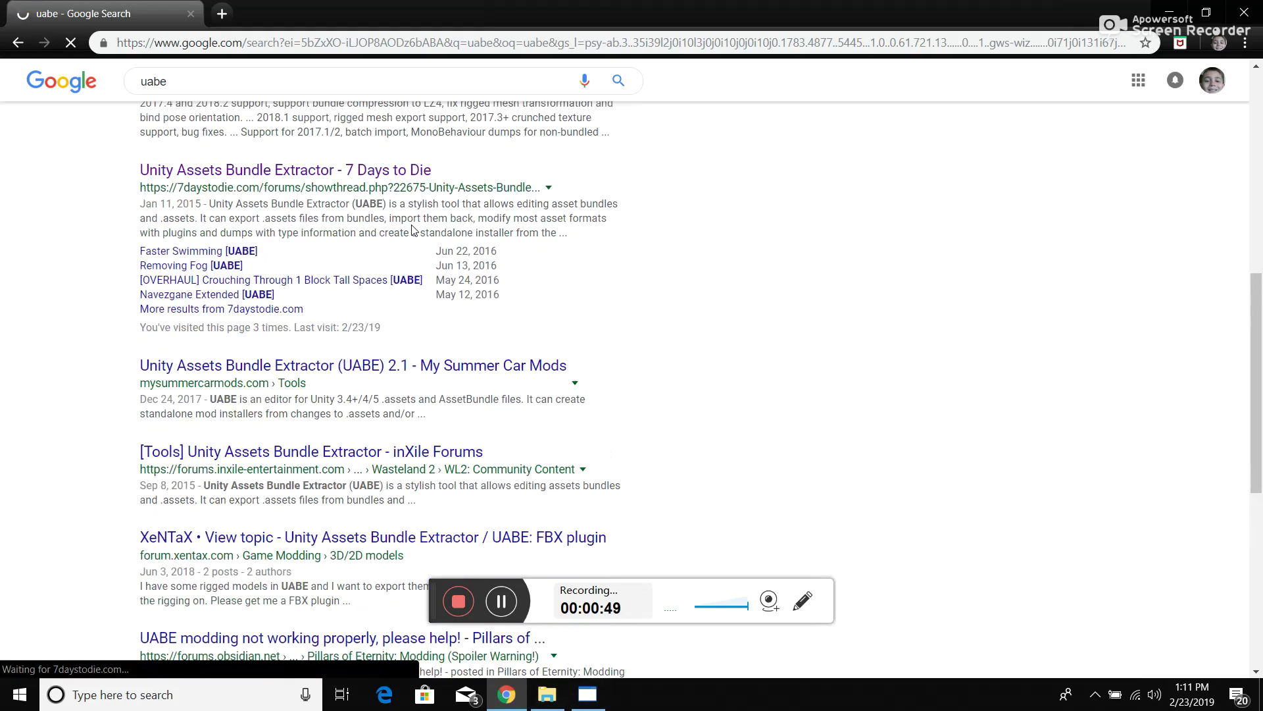
{"action": "scroll", "coordinate": [402, 198], "scroll_direction": "down", "scroll_amount": 9}
{"action": "scroll", "coordinate": [402, 196], "scroll_direction": "down", "scroll_amount": 9}
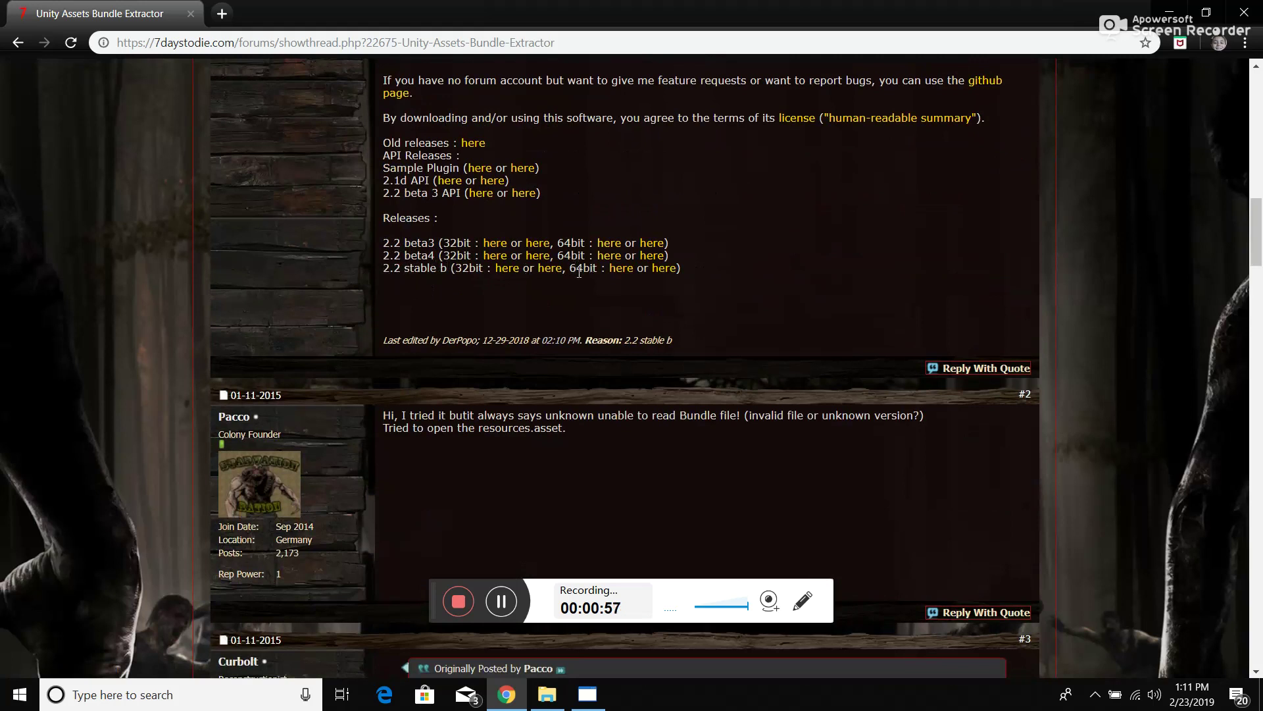
Step: Start the MEGA download of the 64bit 2.2 stable b release and pause the transfer
{"action": "left_click", "coordinate": [612, 267]}
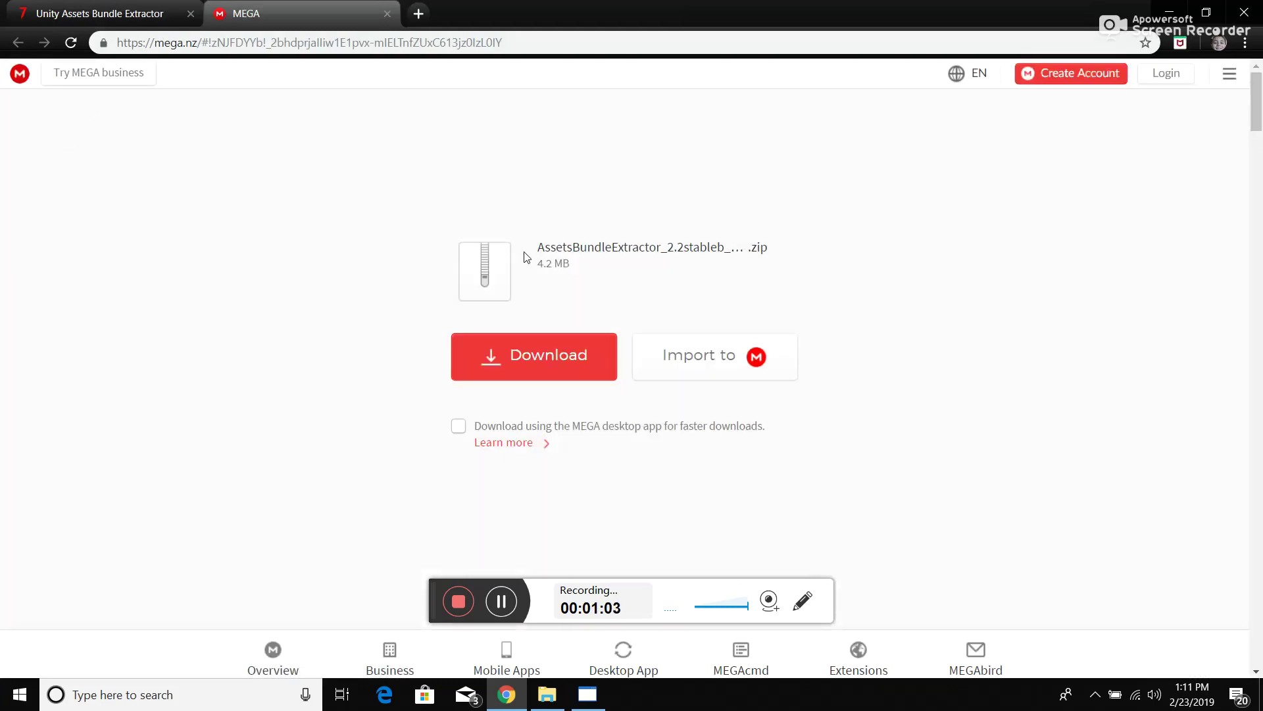
{"action": "left_click", "coordinate": [533, 349]}
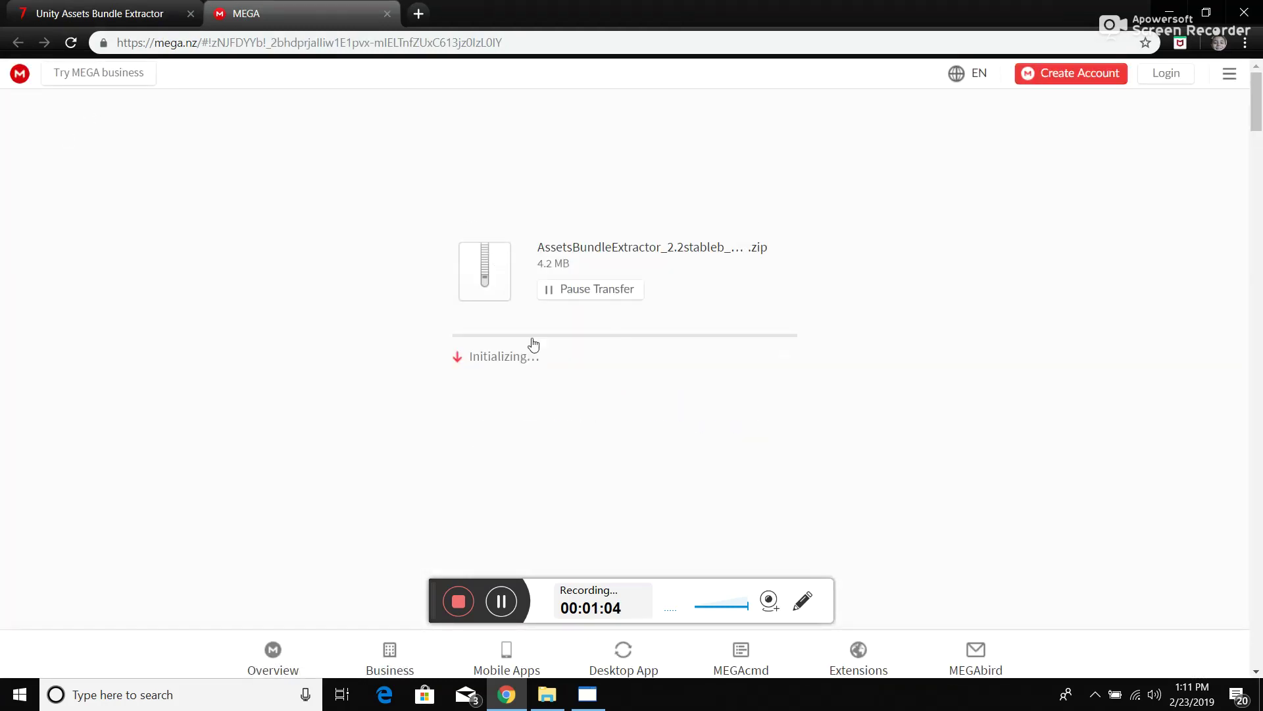
{"action": "left_click", "coordinate": [575, 296]}
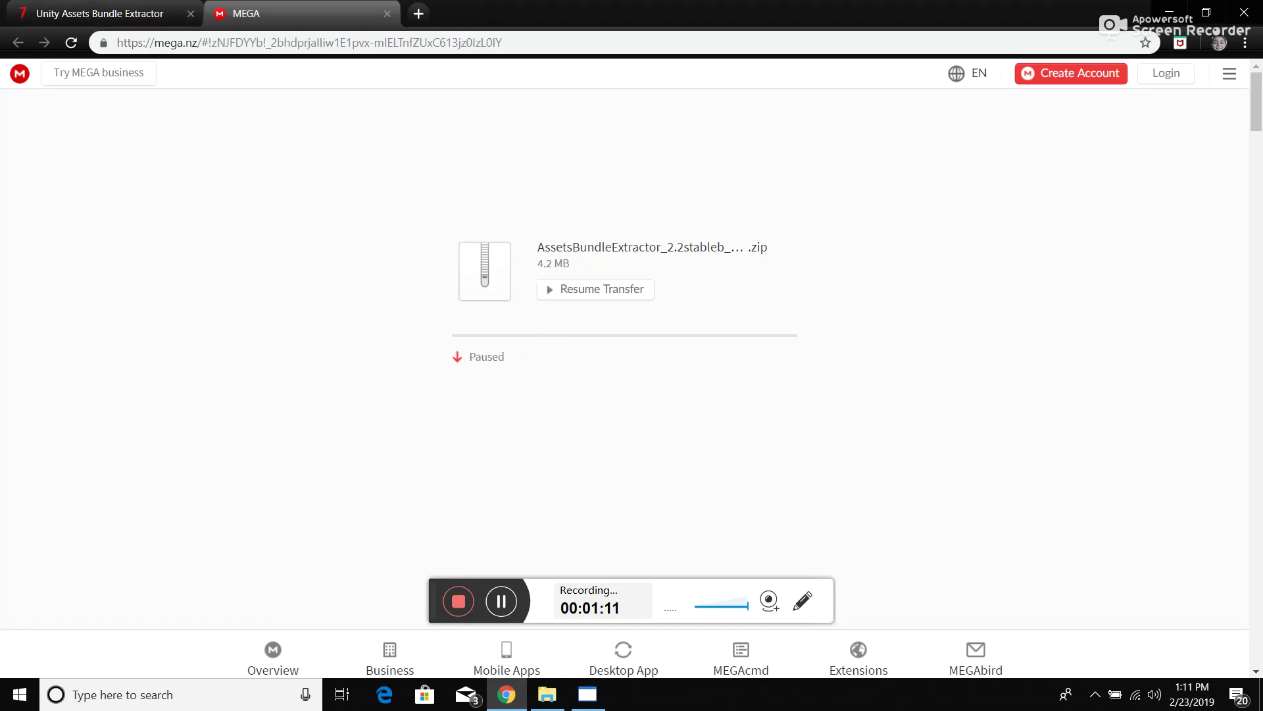
Step: Close the MEGA download page and the Chrome window
{"action": "left_click", "coordinate": [387, 14]}
{"action": "left_click", "coordinate": [712, 141]}
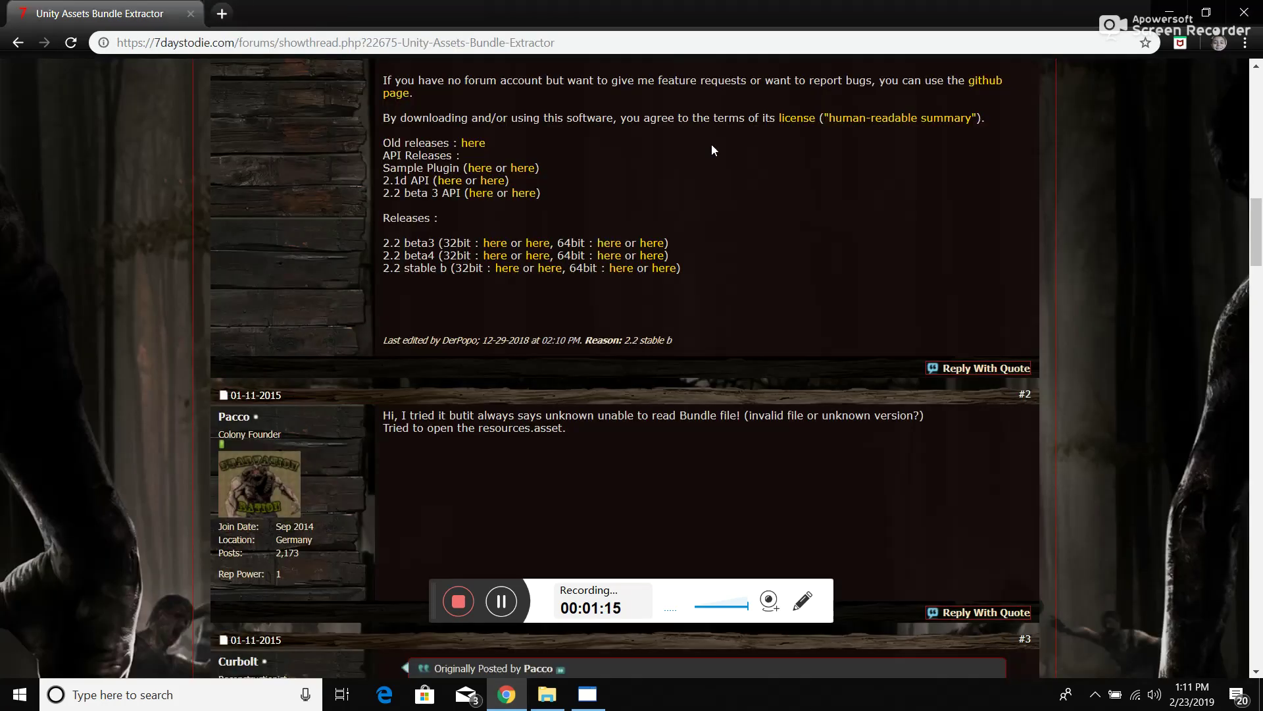
{"action": "left_click", "coordinate": [1244, 12]}
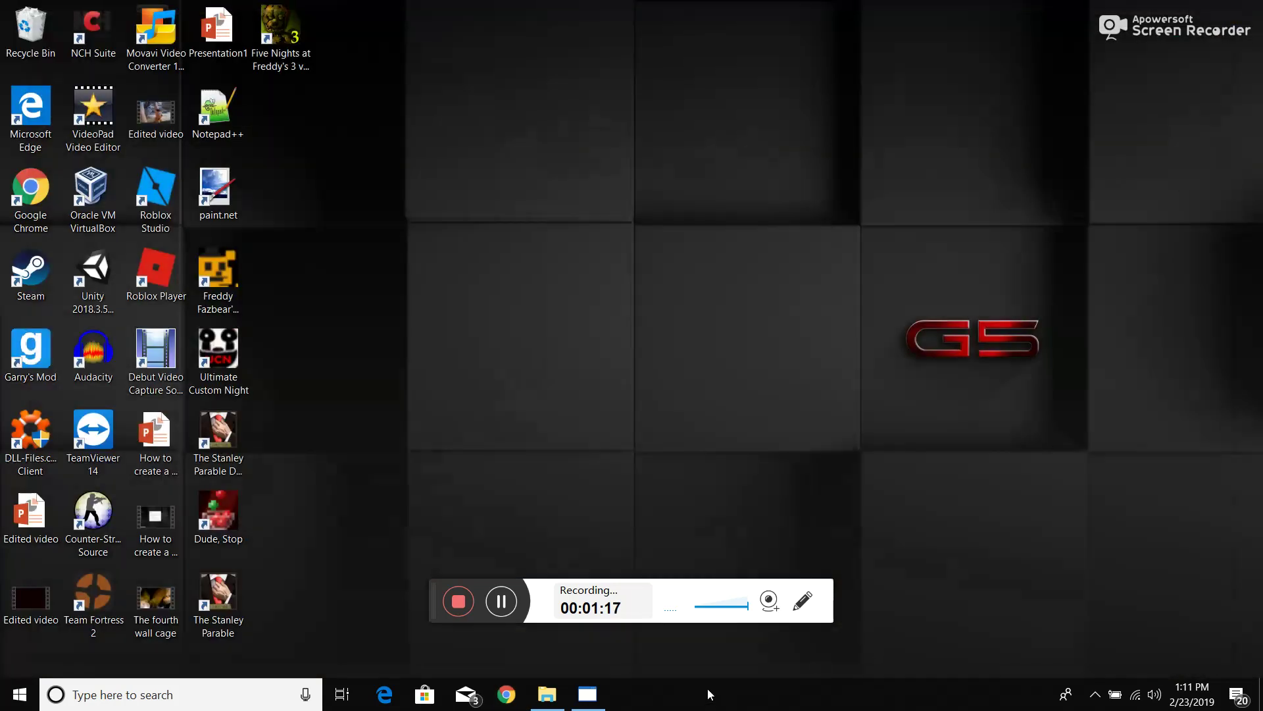
Step: Switch to File Explorer and delete all the files in the sharedassets2 folder
{"action": "left_click", "coordinate": [588, 694]}
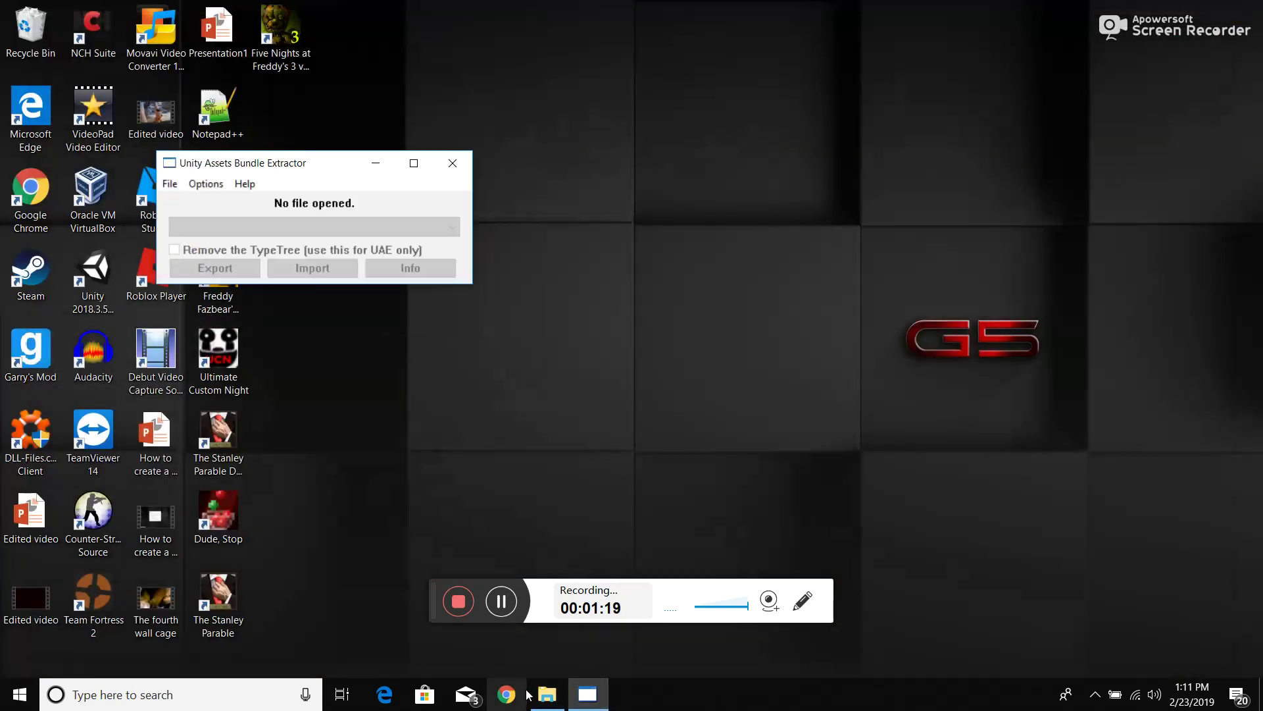
{"action": "left_click", "coordinate": [547, 694]}
{"action": "scroll", "coordinate": [553, 261], "scroll_direction": "up", "scroll_amount": 10}
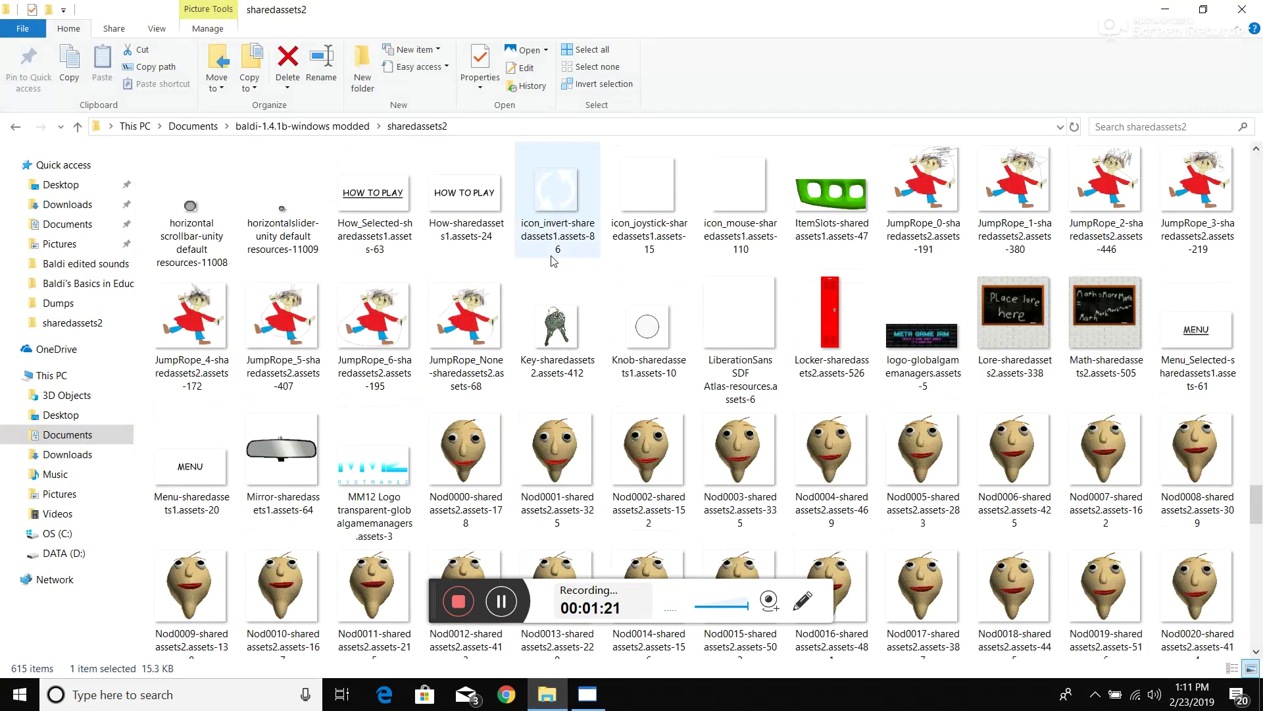
{"action": "scroll", "coordinate": [553, 261], "scroll_direction": "up", "scroll_amount": 15}
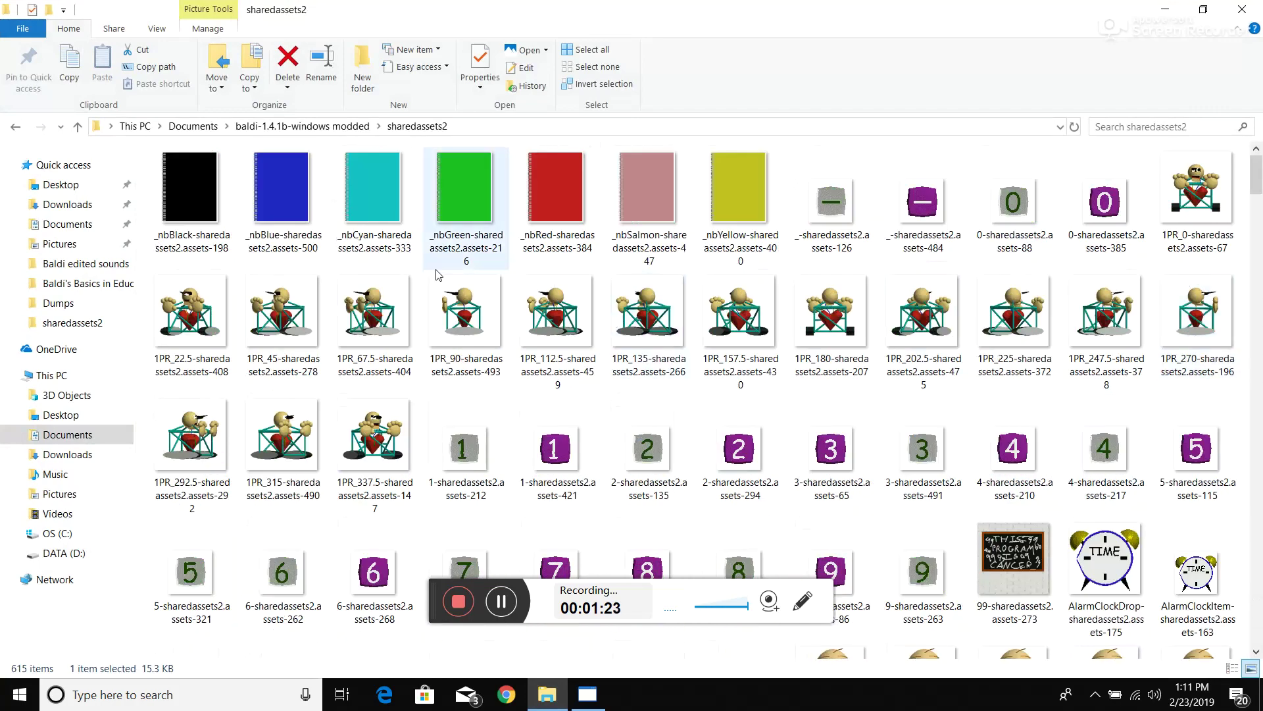
{"action": "left_click_drag", "start_coordinate": [146, 165], "coordinate": [1243, 658]}
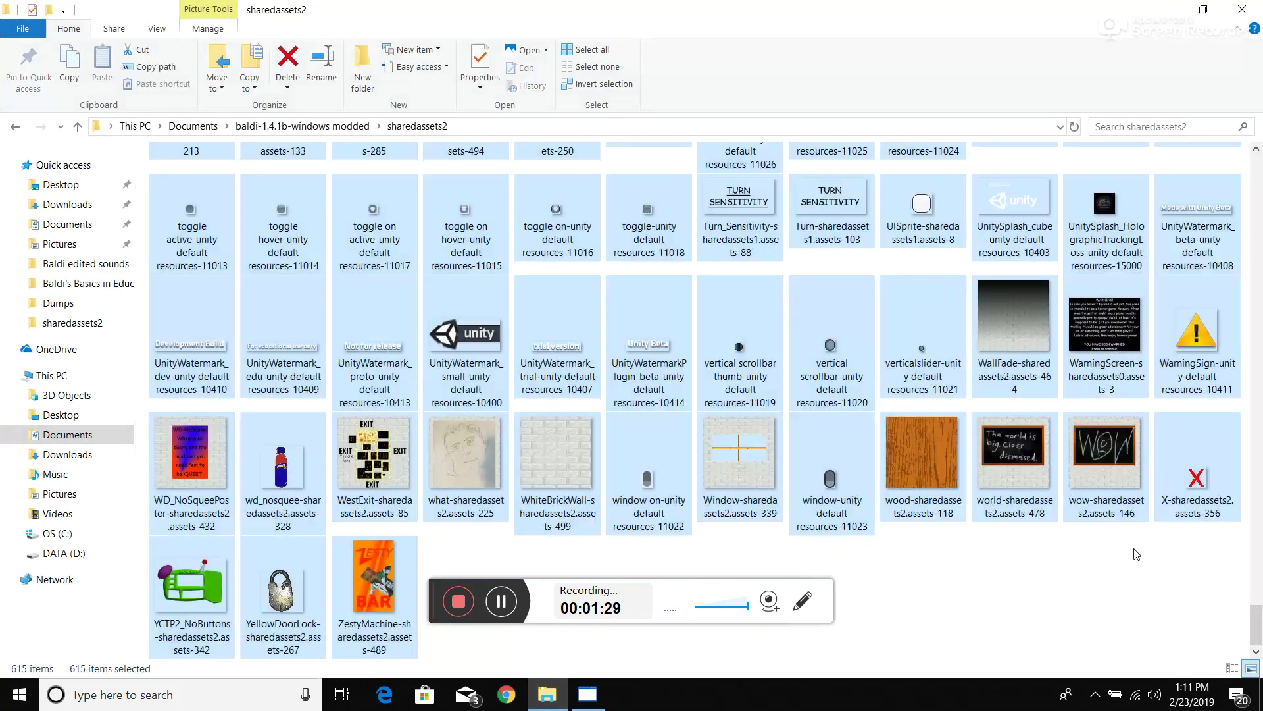
{"action": "right_click", "coordinate": [934, 416]}
{"action": "left_click", "coordinate": [1013, 622]}
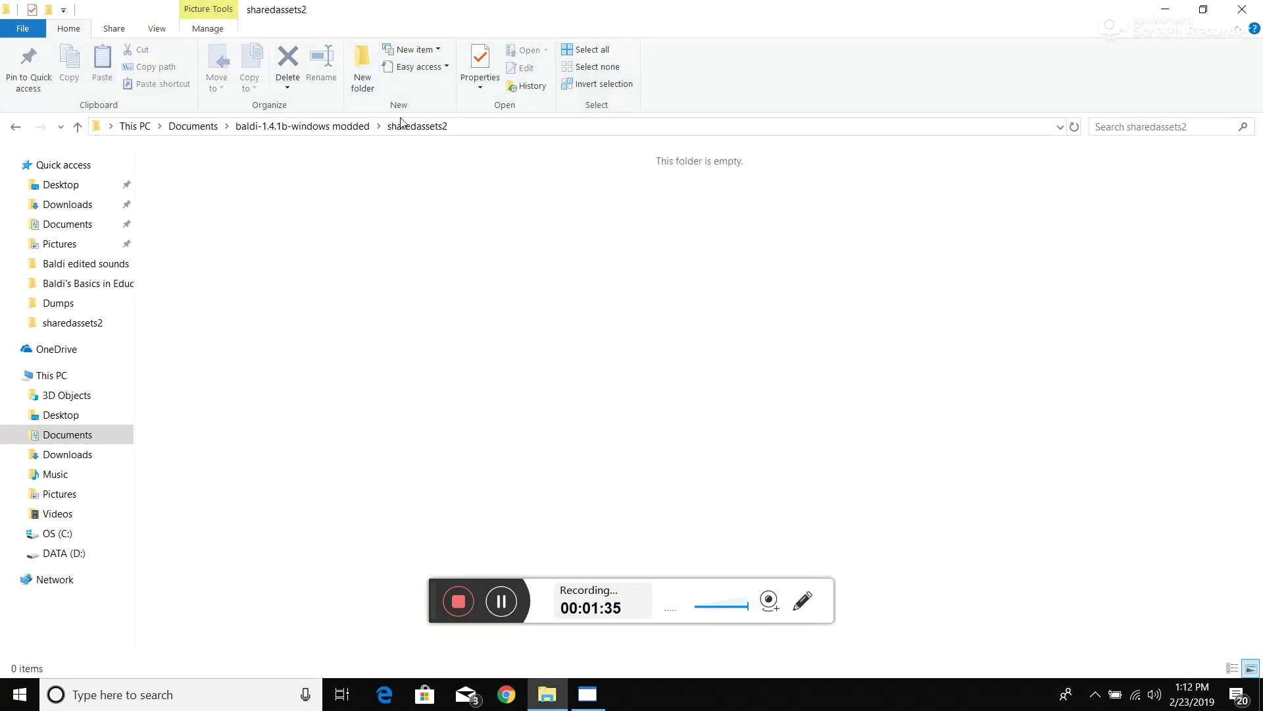
Step: Switch to Unity Assets Bundle Extractor, maximize its window and minimize it
{"action": "left_click", "coordinate": [587, 694]}
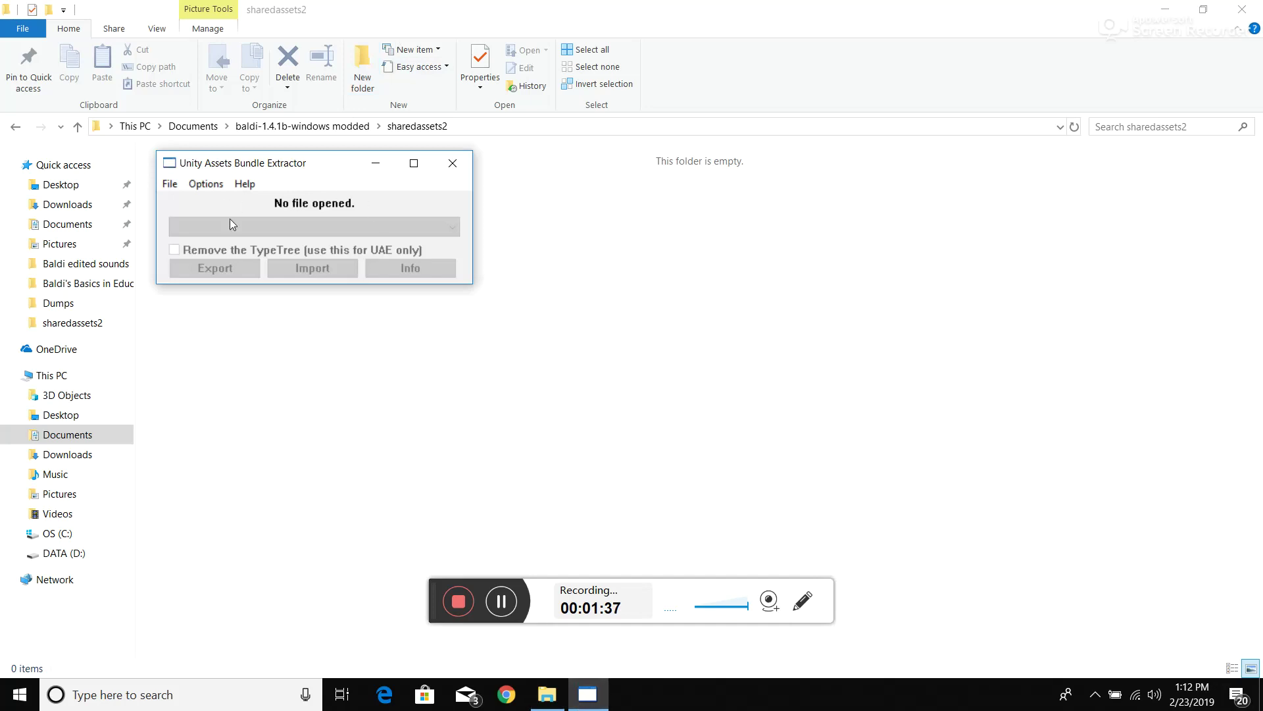
{"action": "left_click_drag", "start_coordinate": [297, 163], "coordinate": [842, 141]}
{"action": "left_click", "coordinate": [953, 136]}
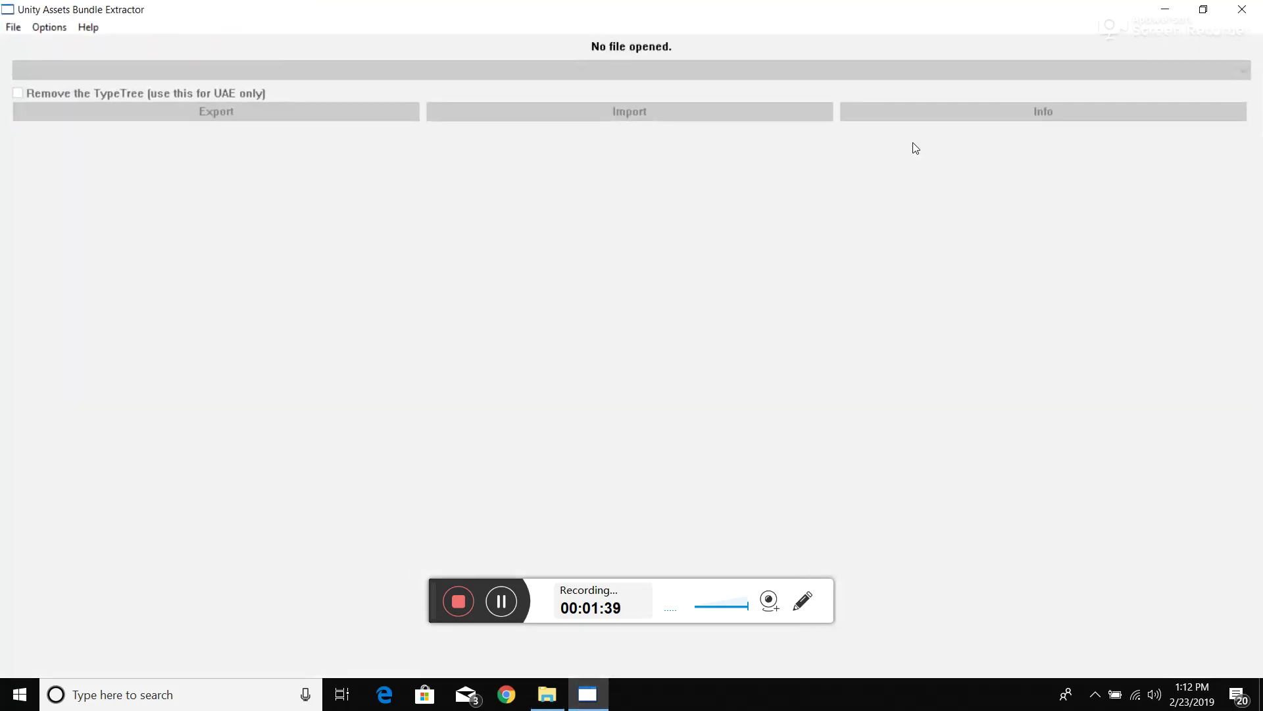
{"action": "left_click", "coordinate": [1163, 11]}
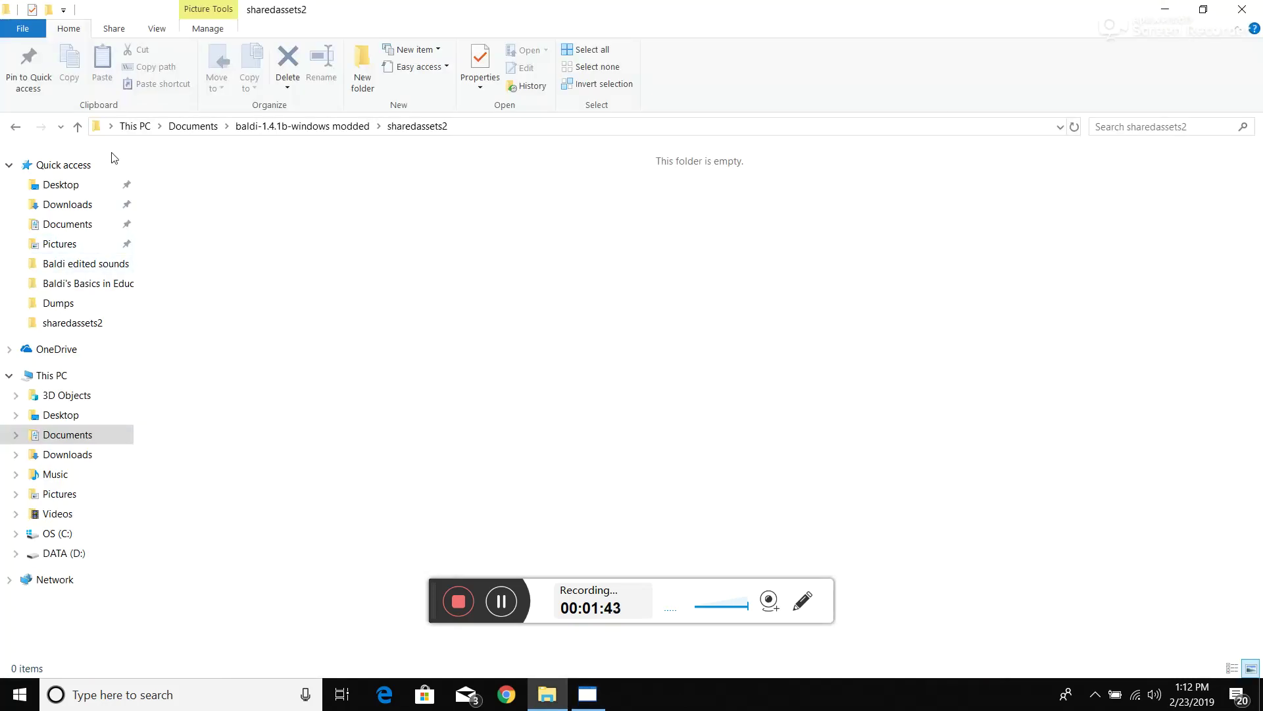
Step: Open the "Baldi's Basics in Education and Learning 1.4.1_Data" folder inside baldi-1.4.1b-windows modded and look through its files
{"action": "left_click", "coordinate": [349, 133]}
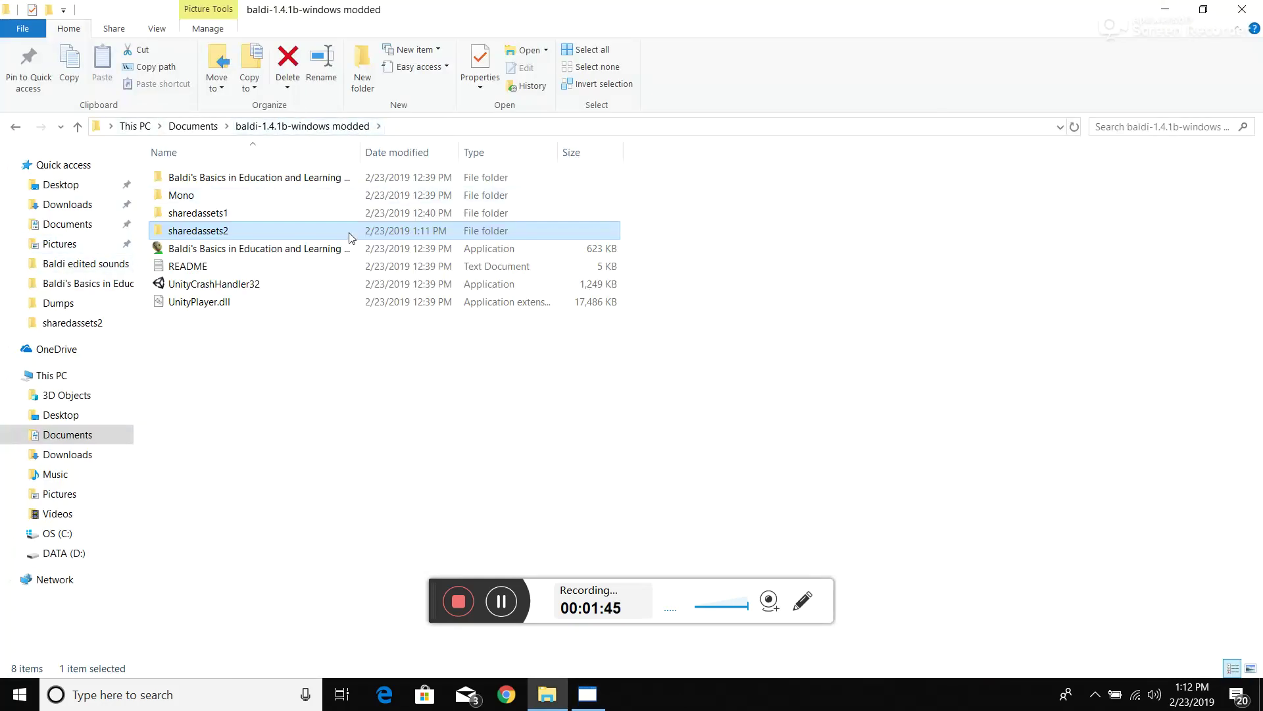
{"action": "double_click", "coordinate": [294, 184]}
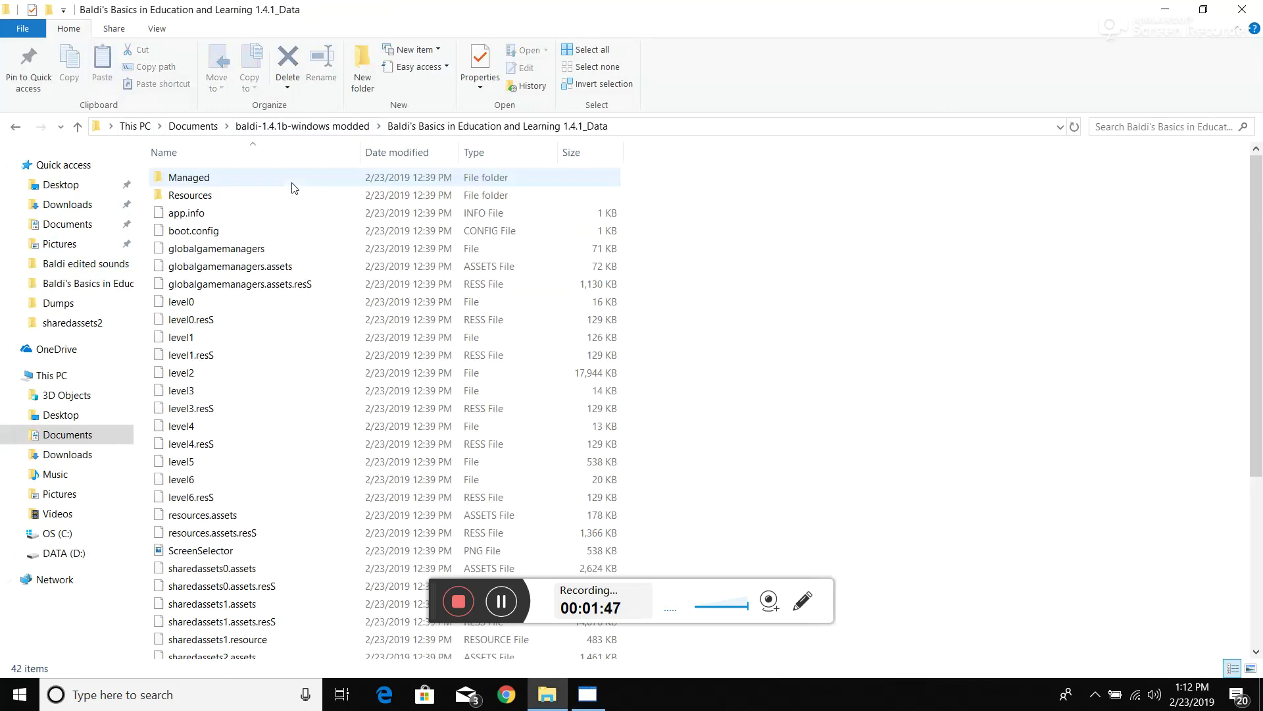
{"action": "scroll", "coordinate": [375, 283], "scroll_direction": "down", "scroll_amount": 5}
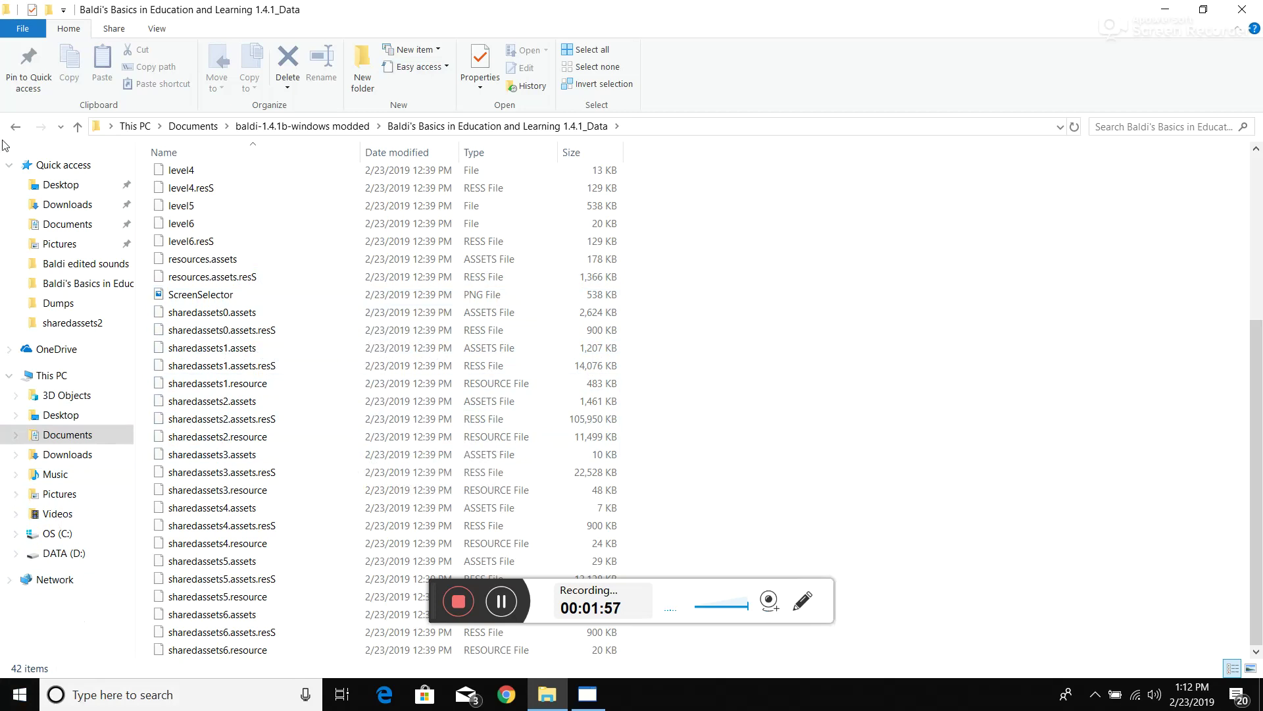
Step: Return to the baldi-1.4.1b-windows modded folder, reopen the game's Data folder and examine its level and sharedassets files
{"action": "left_click", "coordinate": [225, 126]}
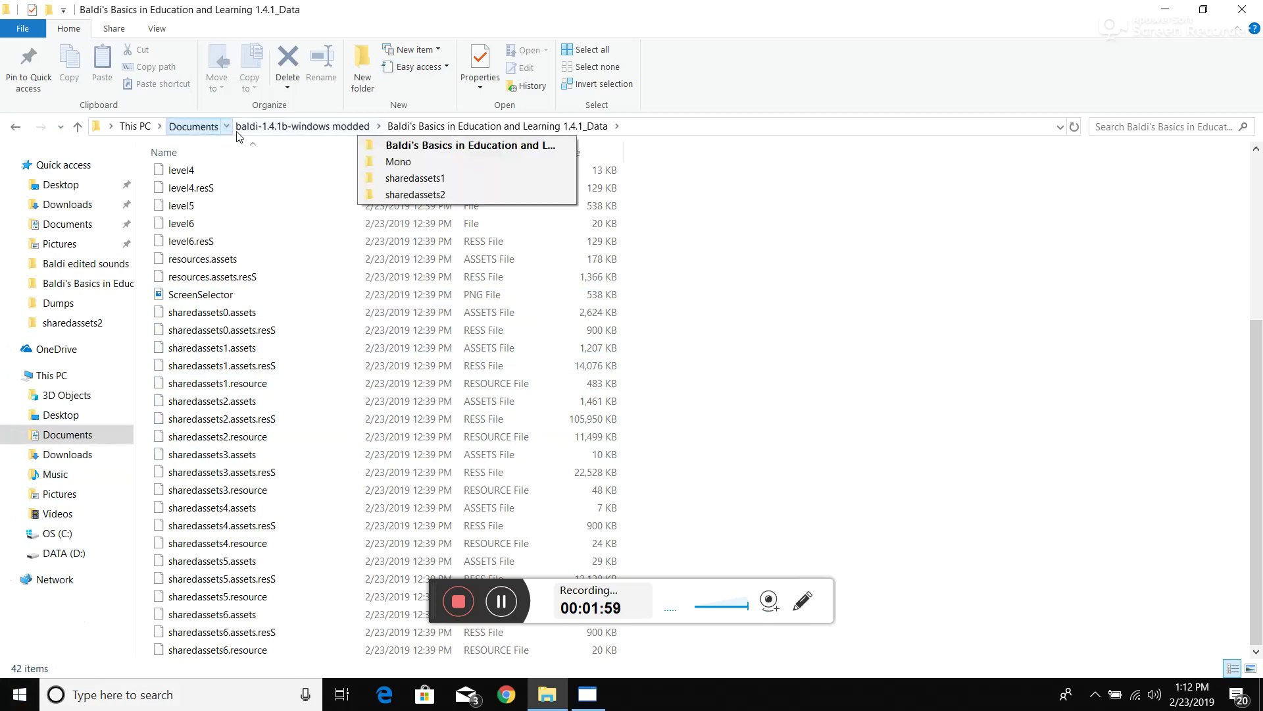
{"action": "left_click", "coordinate": [270, 125]}
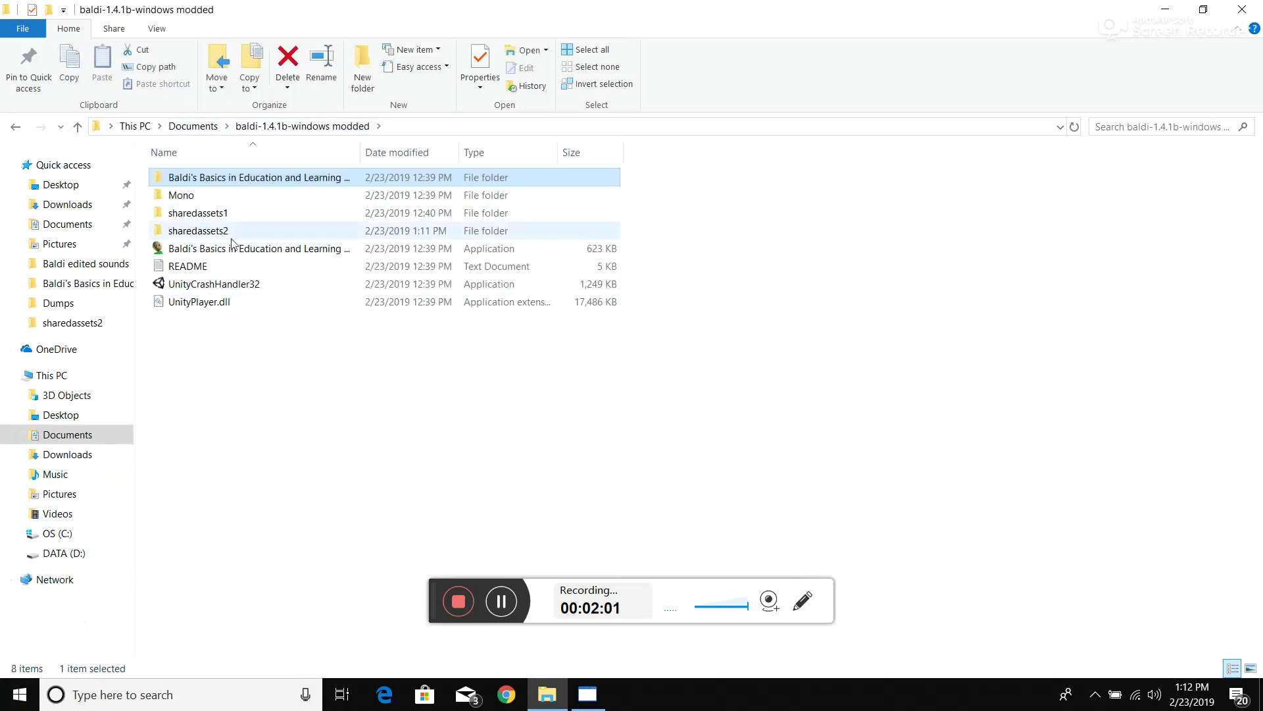
{"action": "double_click", "coordinate": [296, 177]}
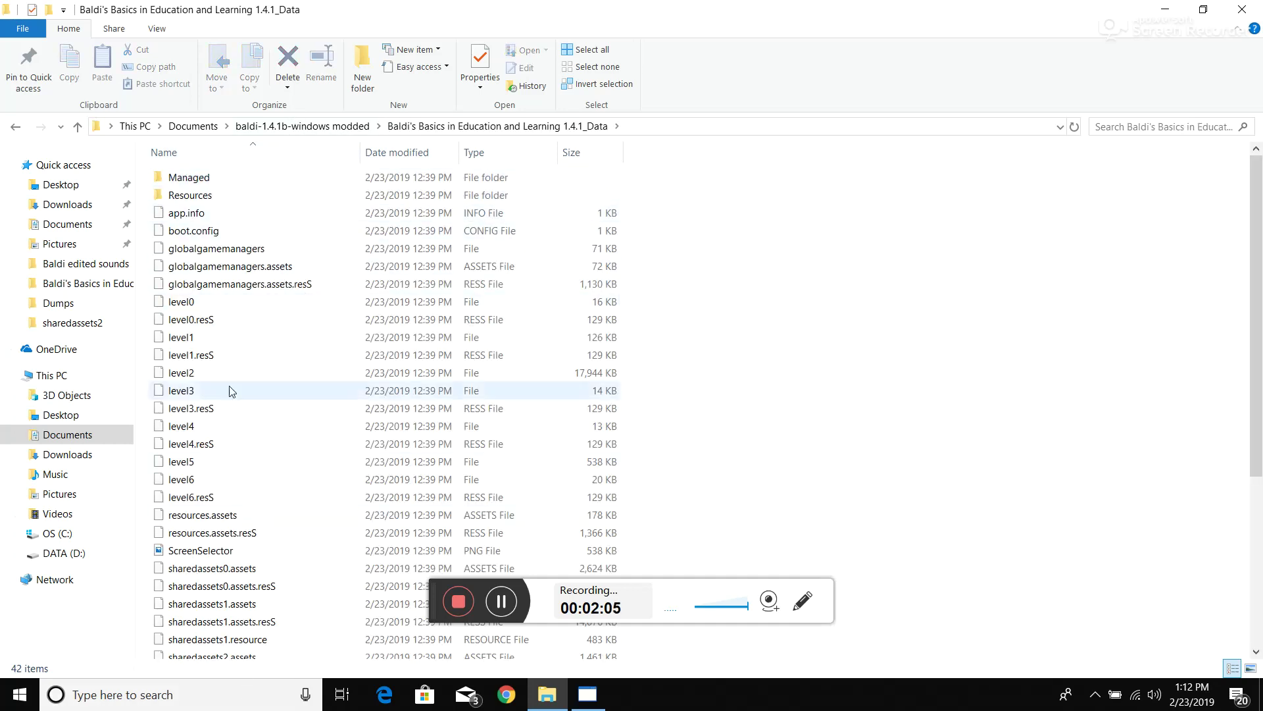
{"action": "scroll", "coordinate": [237, 369], "scroll_direction": "down", "scroll_amount": 2}
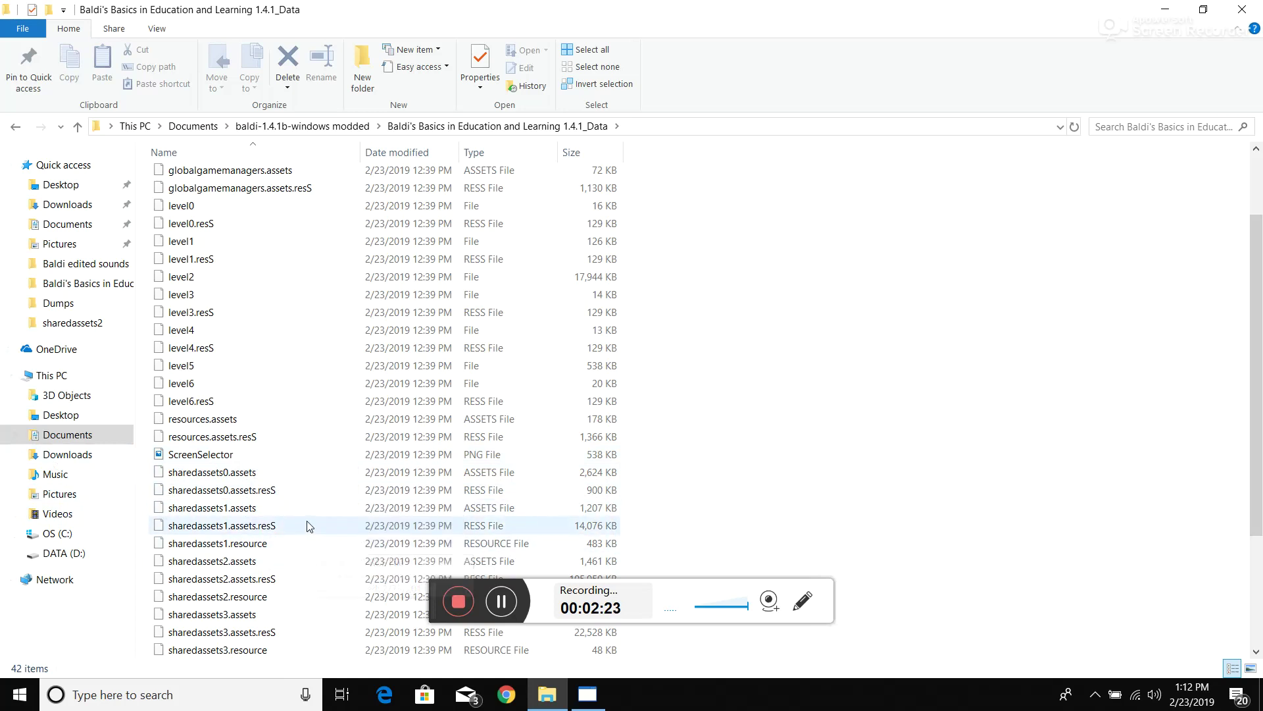
{"action": "scroll", "coordinate": [283, 526], "scroll_direction": "down", "scroll_amount": 2}
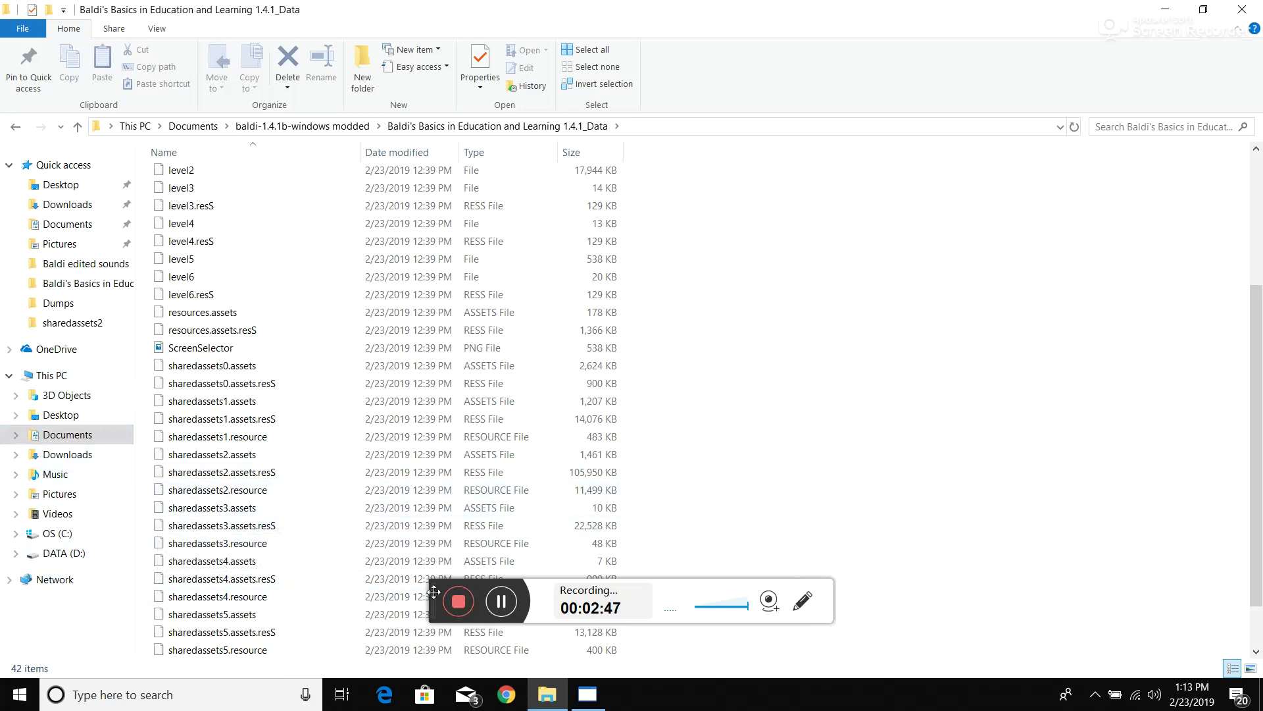
{"action": "scroll", "coordinate": [431, 543], "scroll_direction": "down", "scroll_amount": 1}
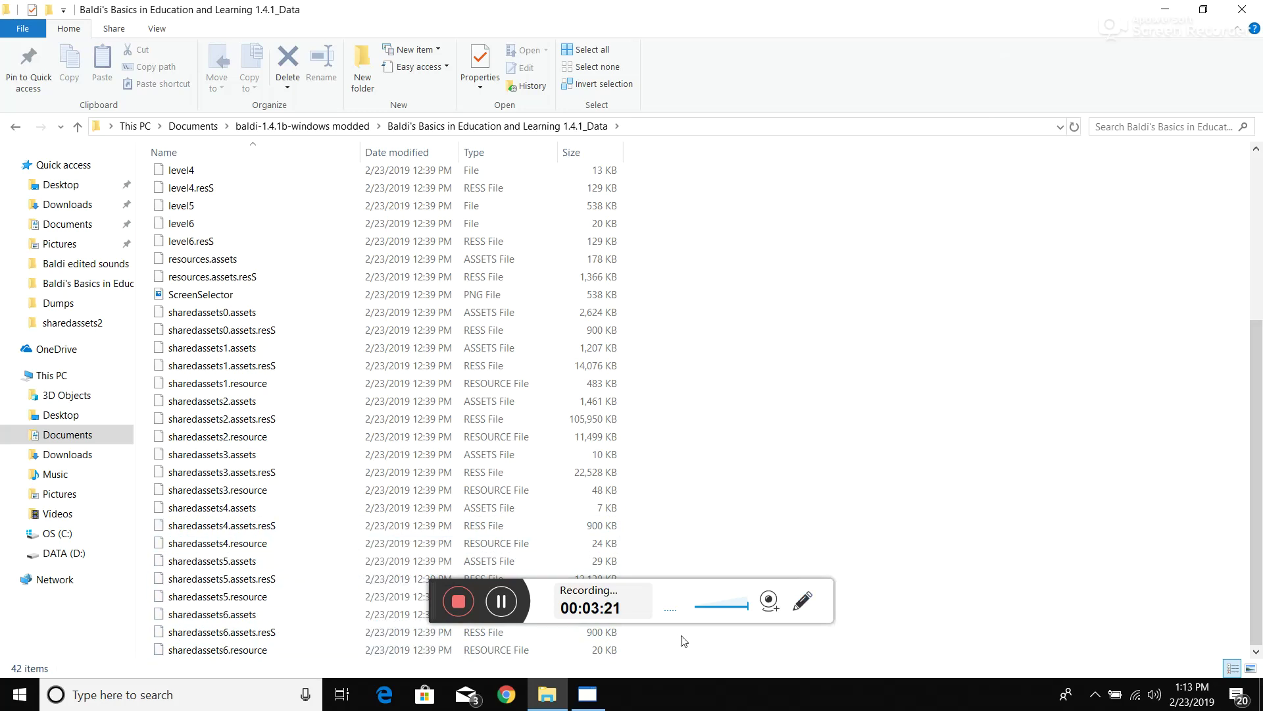
Step: Switch to Unity Assets Bundle Extractor and open sharedassets2.assets from the modded game's Baldi's Basics Data folder
{"action": "left_click", "coordinate": [588, 694]}
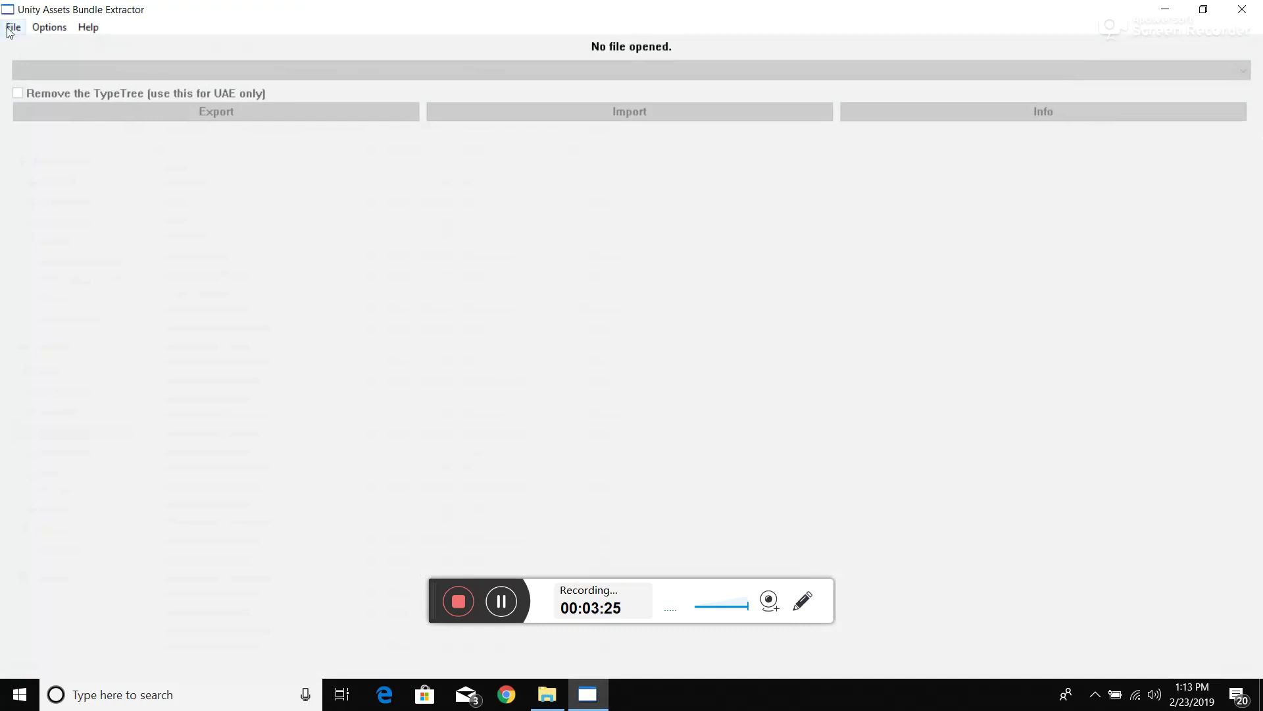
{"action": "left_click", "coordinate": [13, 27]}
{"action": "left_click", "coordinate": [20, 45]}
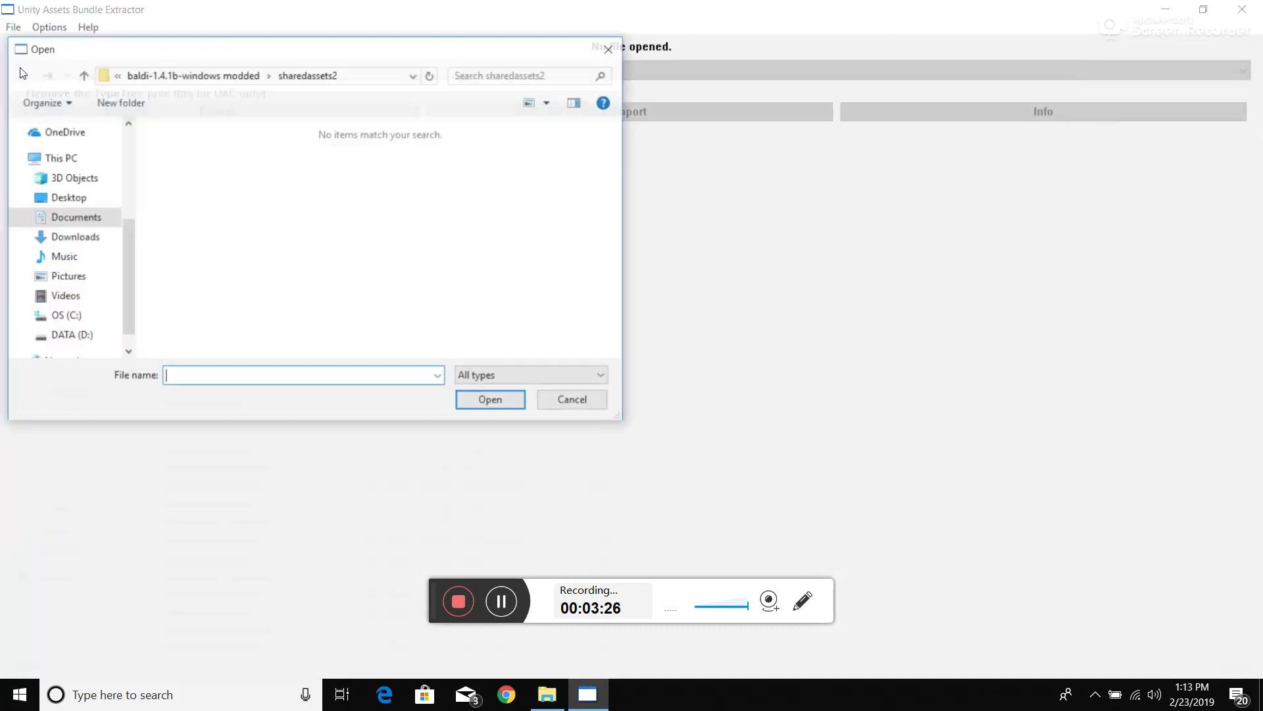
{"action": "left_click", "coordinate": [227, 77]}
{"action": "double_click", "coordinate": [245, 151]}
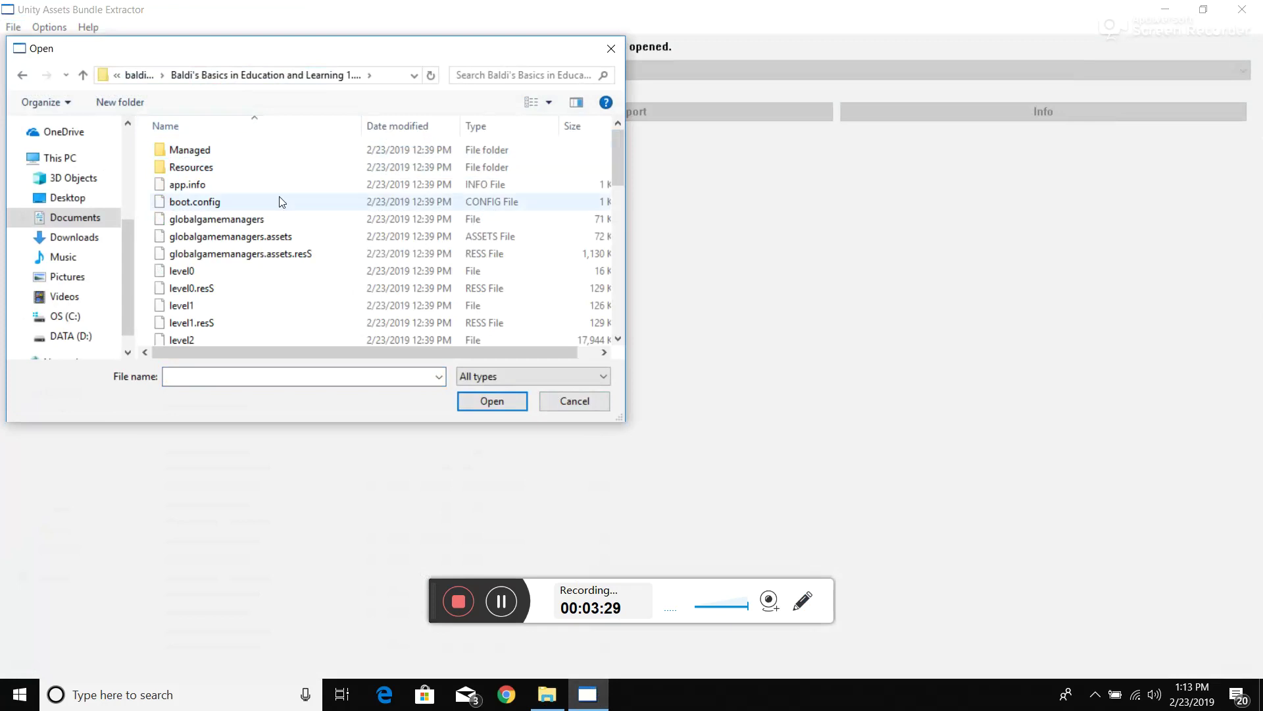
{"action": "scroll", "coordinate": [406, 218], "scroll_direction": "down", "scroll_amount": 7}
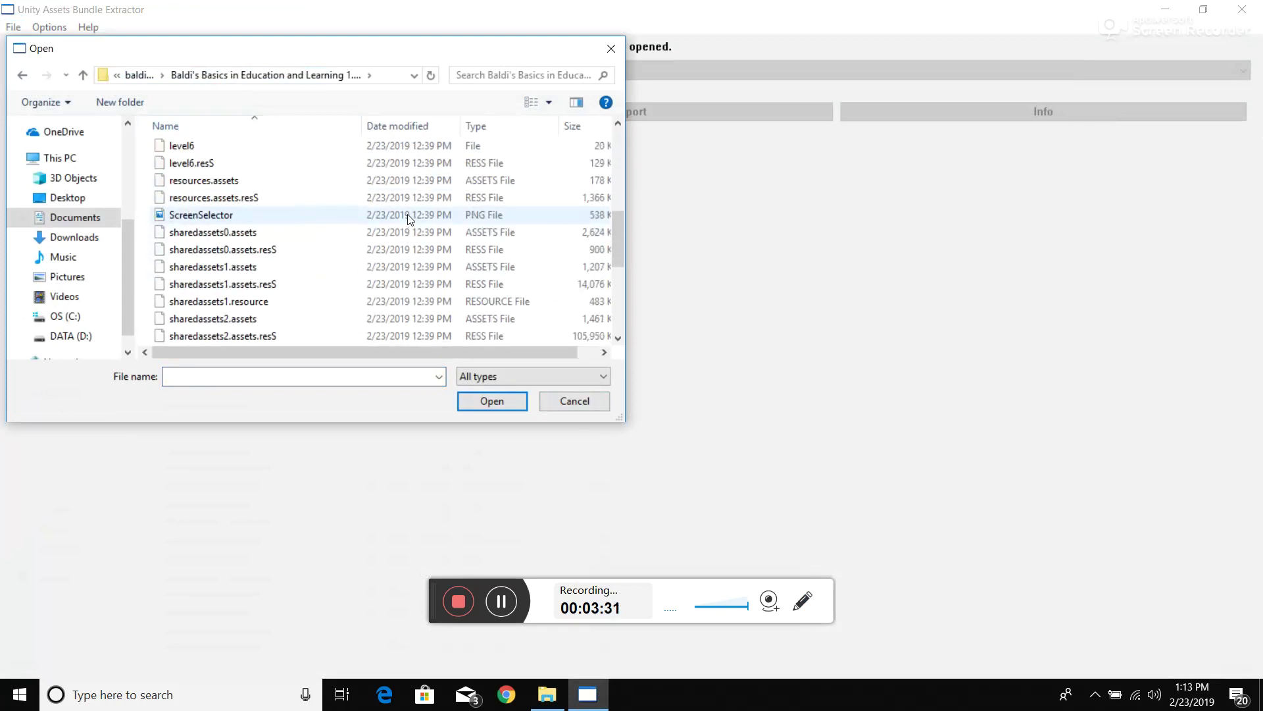
{"action": "scroll", "coordinate": [408, 217], "scroll_direction": "down", "scroll_amount": 3}
{"action": "left_click", "coordinate": [269, 164]}
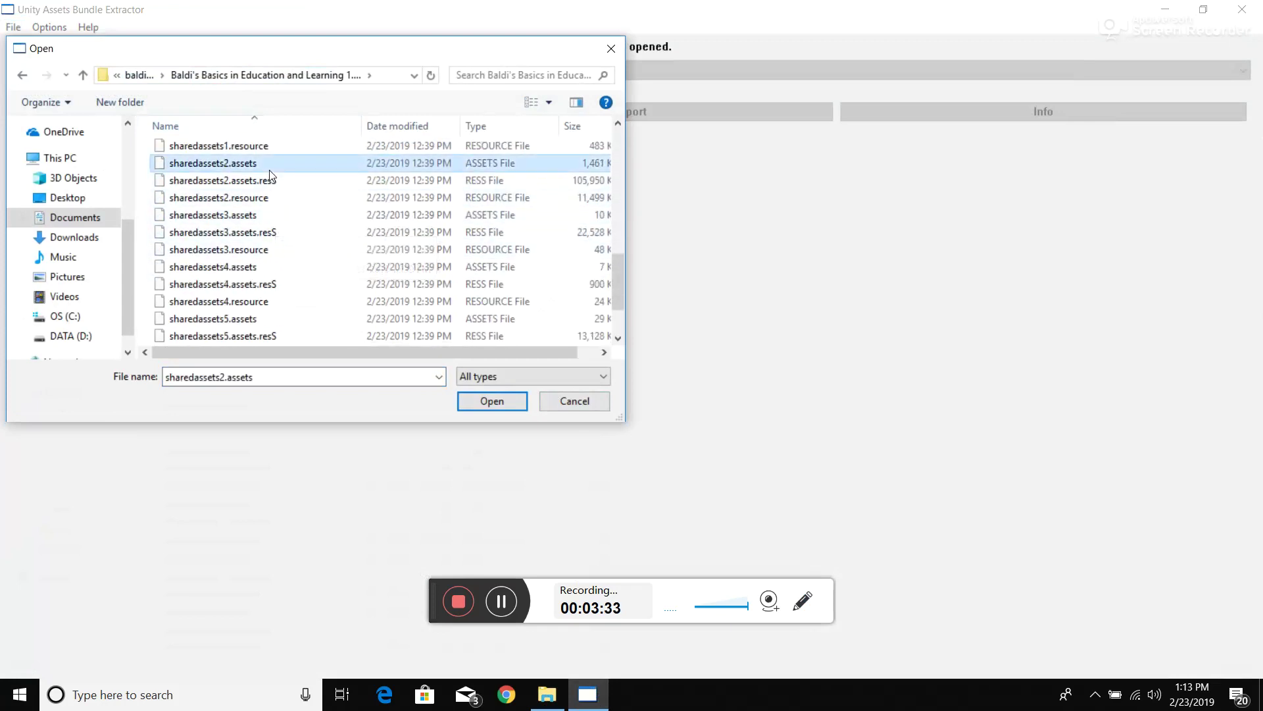
{"action": "left_click", "coordinate": [493, 400]}
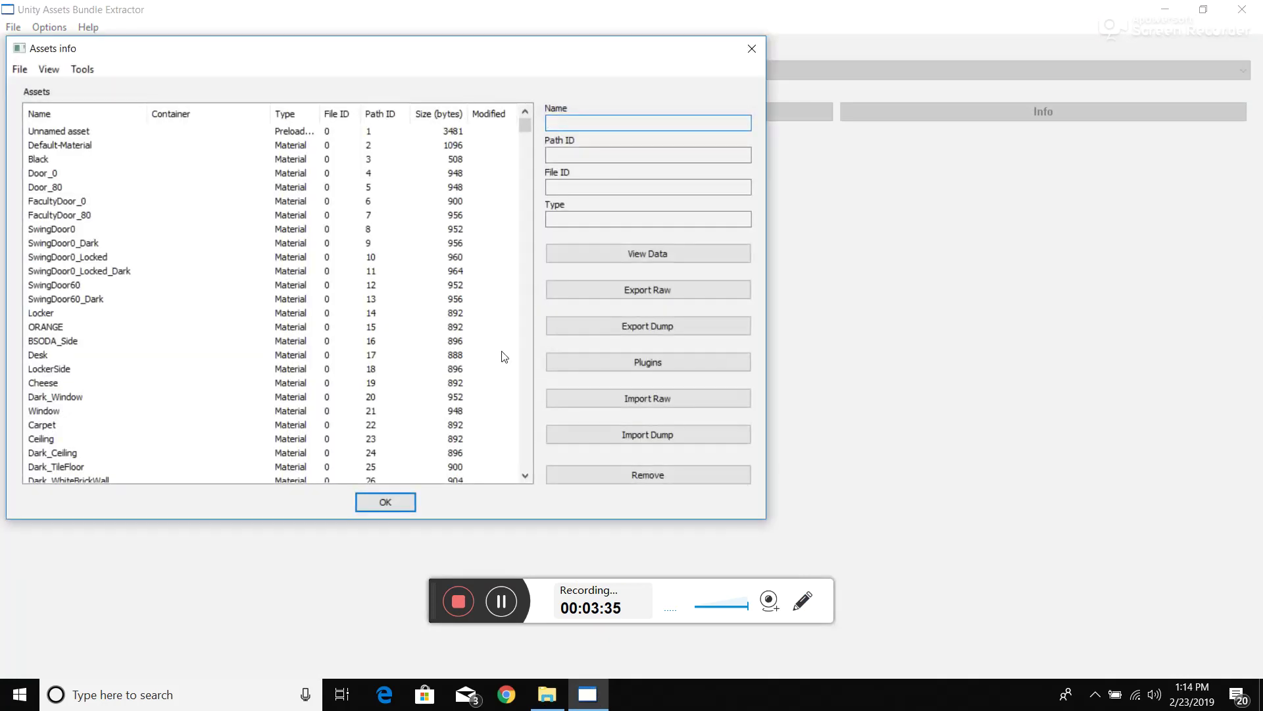
Step: Enlarge the Assets info window to nearly fill the screen and look through the asset list
{"action": "left_click_drag", "start_coordinate": [766, 224], "coordinate": [1250, 251]}
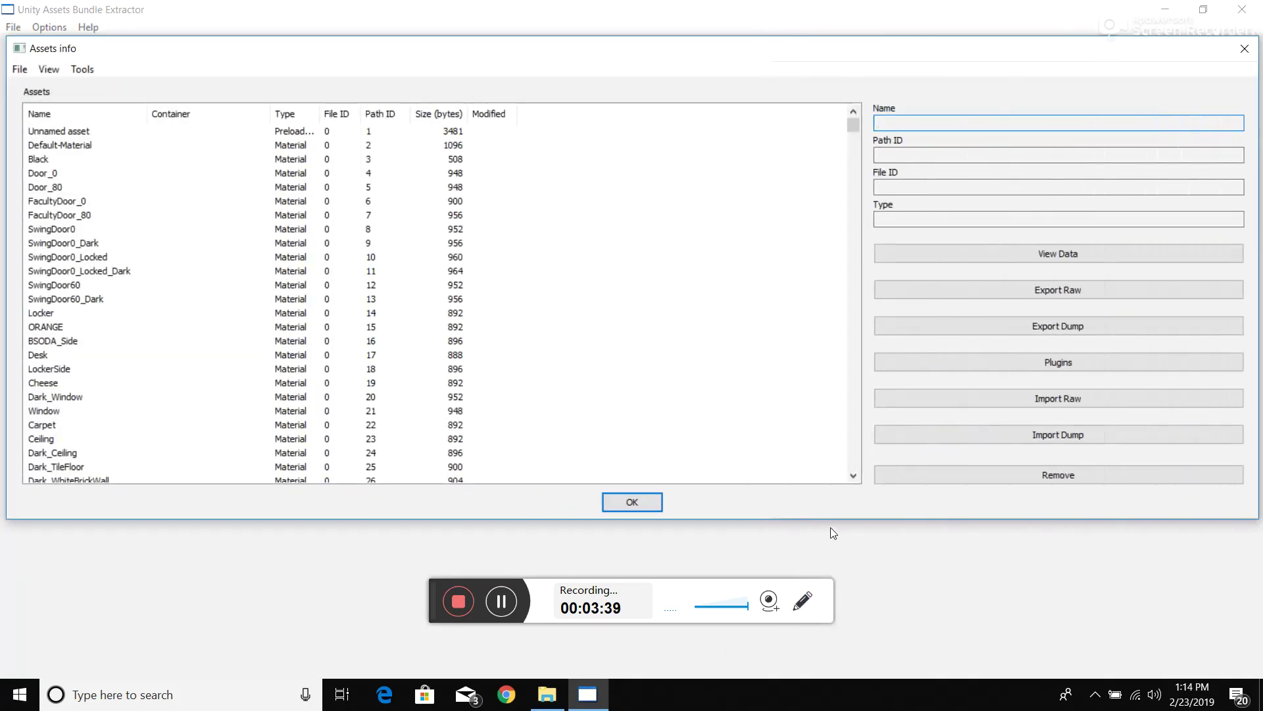
{"action": "left_click_drag", "start_coordinate": [831, 517], "coordinate": [732, 668]}
{"action": "scroll", "coordinate": [667, 344], "scroll_direction": "down", "scroll_amount": 18}
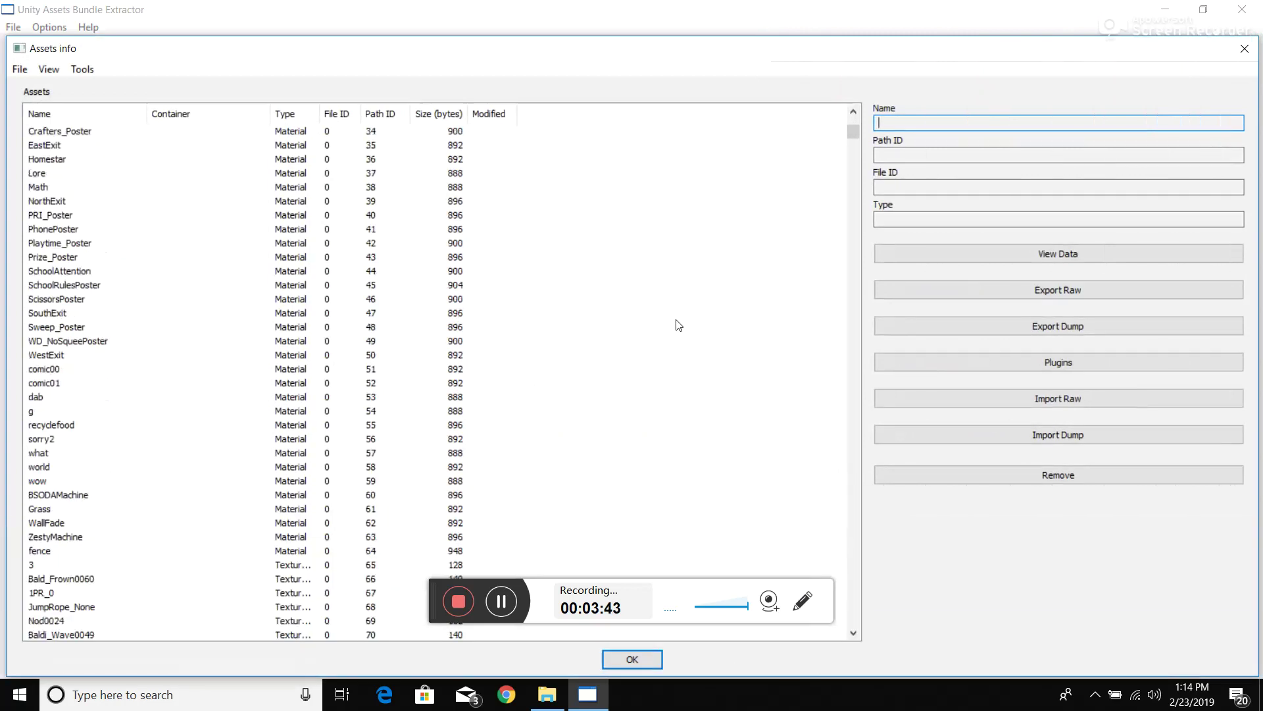
{"action": "scroll", "coordinate": [679, 326], "scroll_direction": "down", "scroll_amount": 1}
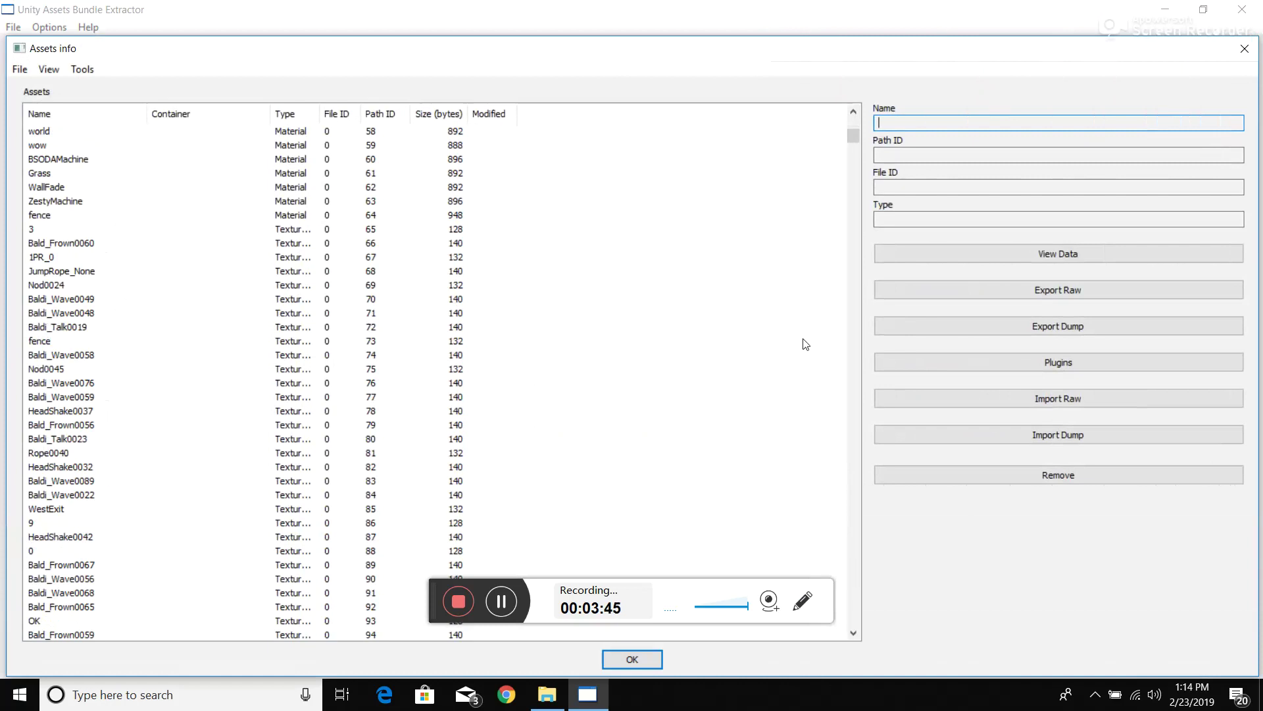
{"action": "scroll", "coordinate": [732, 314], "scroll_direction": "down", "scroll_amount": 1}
{"action": "left_click_drag", "start_coordinate": [366, 41], "coordinate": [398, 31]}
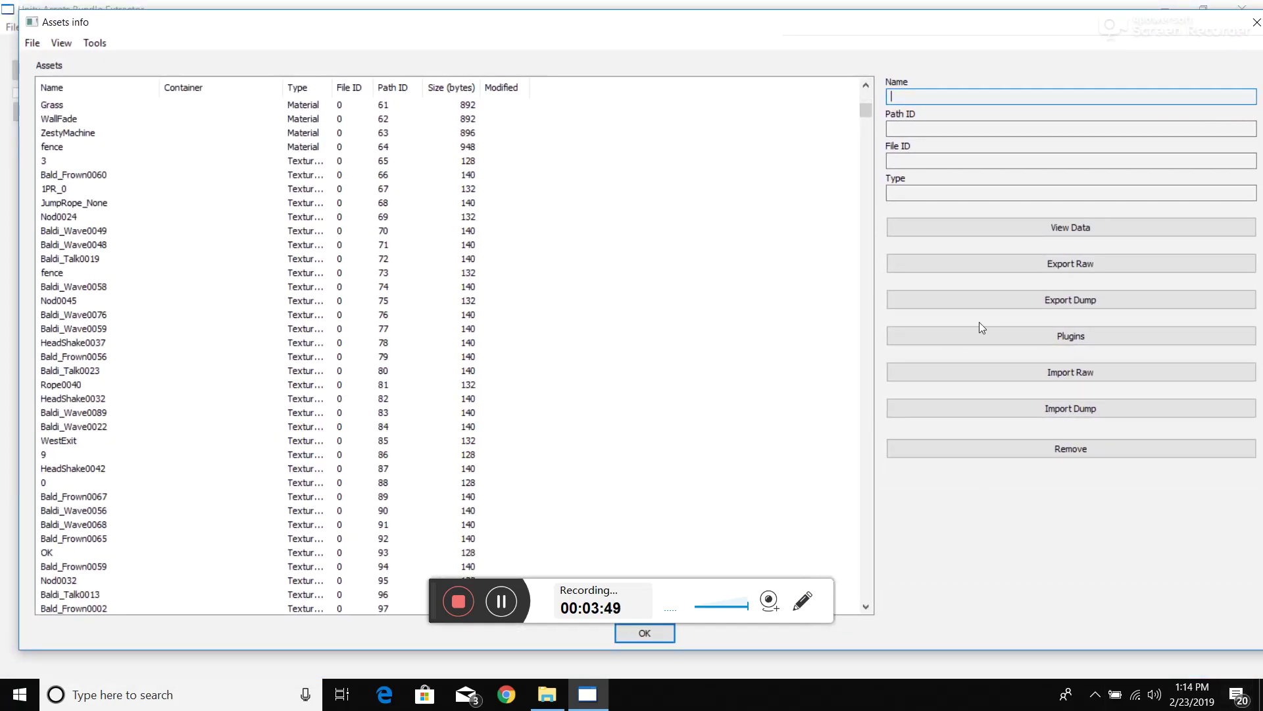
Step: Sort the assets by type, with names in ascending order within each type, and go to the first textures
{"action": "left_click", "coordinate": [128, 90]}
{"action": "left_click", "coordinate": [320, 90]}
{"action": "left_click", "coordinate": [105, 88]}
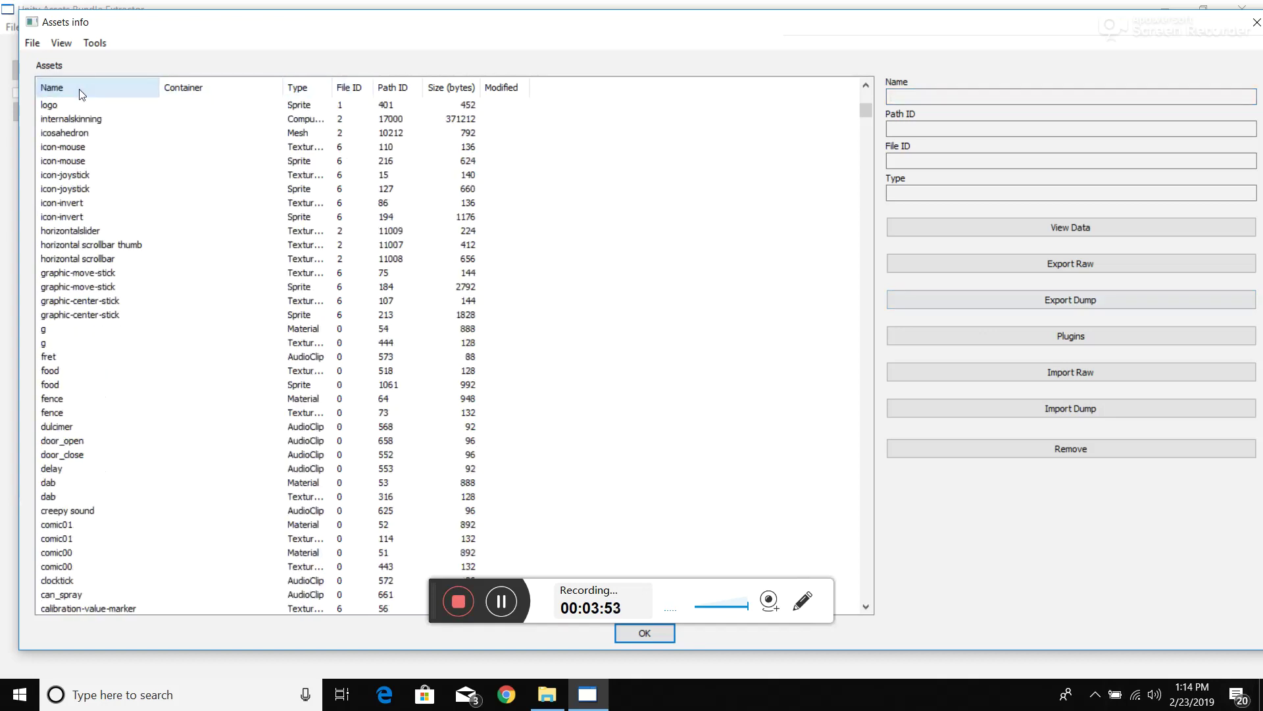
{"action": "left_click", "coordinate": [84, 86]}
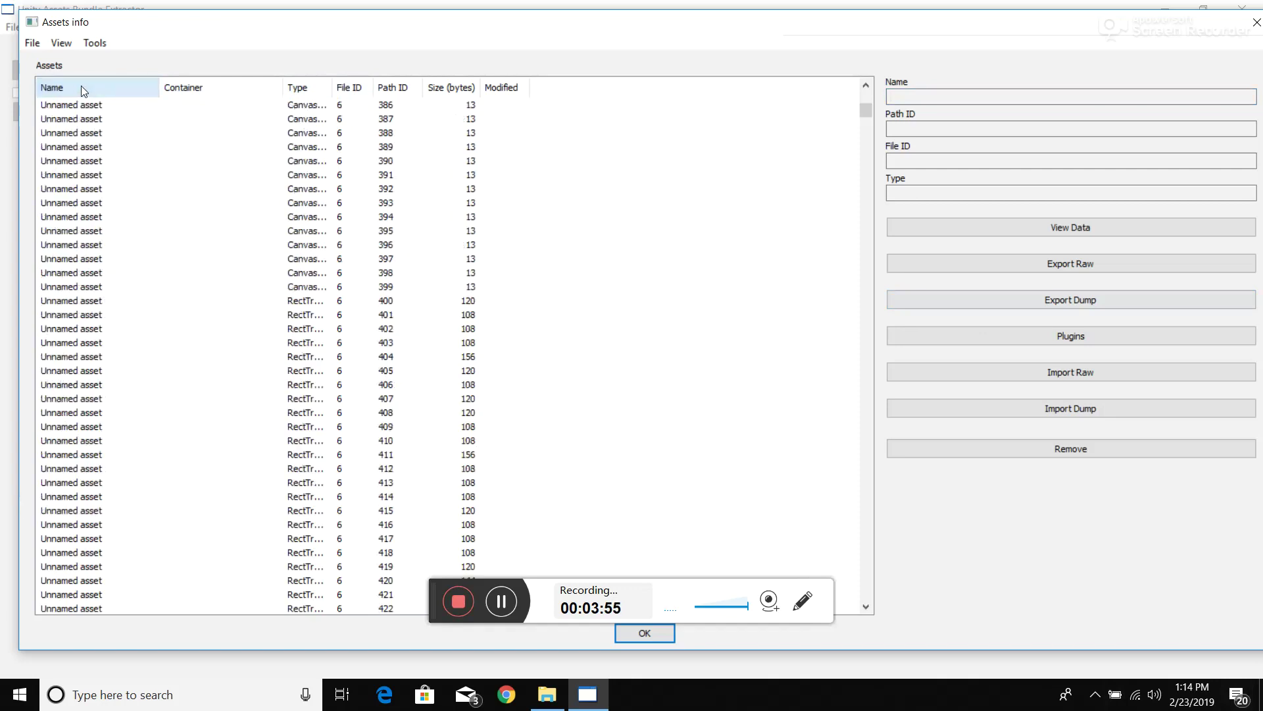
{"action": "left_click", "coordinate": [322, 87]}
{"action": "scroll", "coordinate": [302, 217], "scroll_direction": "up", "scroll_amount": 18}
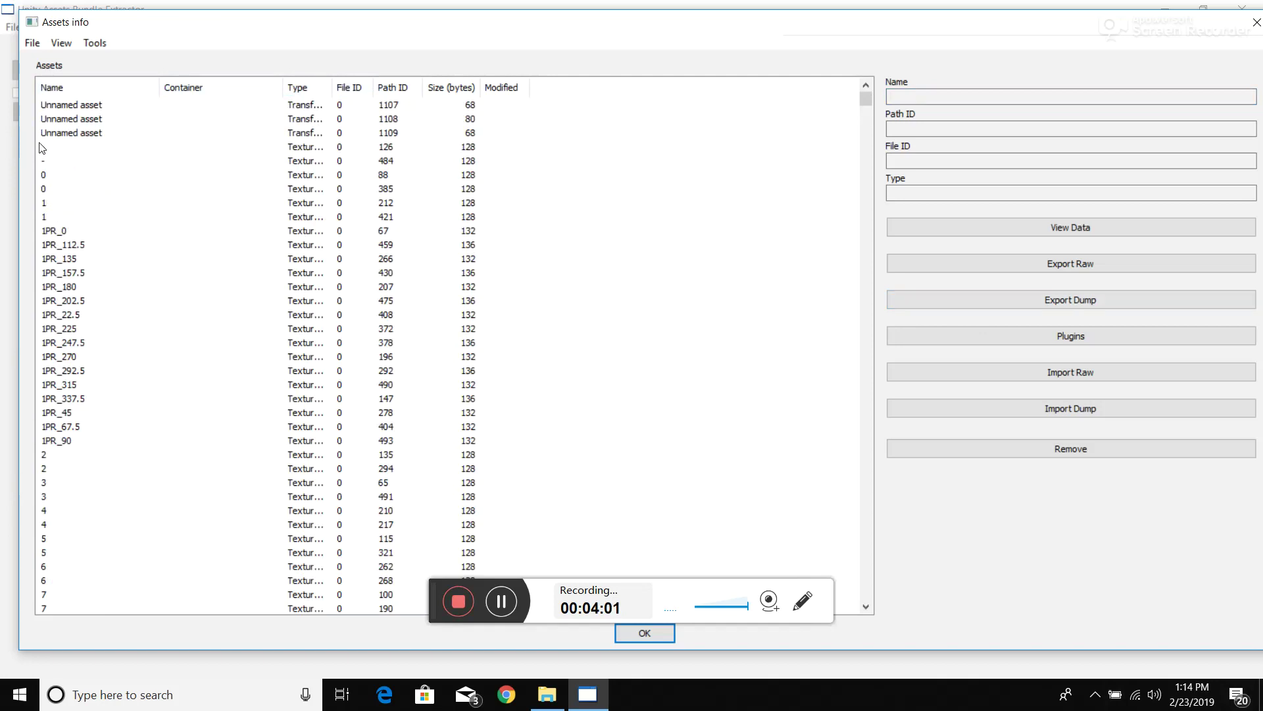
Step: Select all the Texture2D assets in the list, from the first "-" through "wow"
{"action": "left_click", "coordinate": [55, 150]}
{"action": "scroll", "coordinate": [274, 127], "scroll_direction": "down", "scroll_amount": 6}
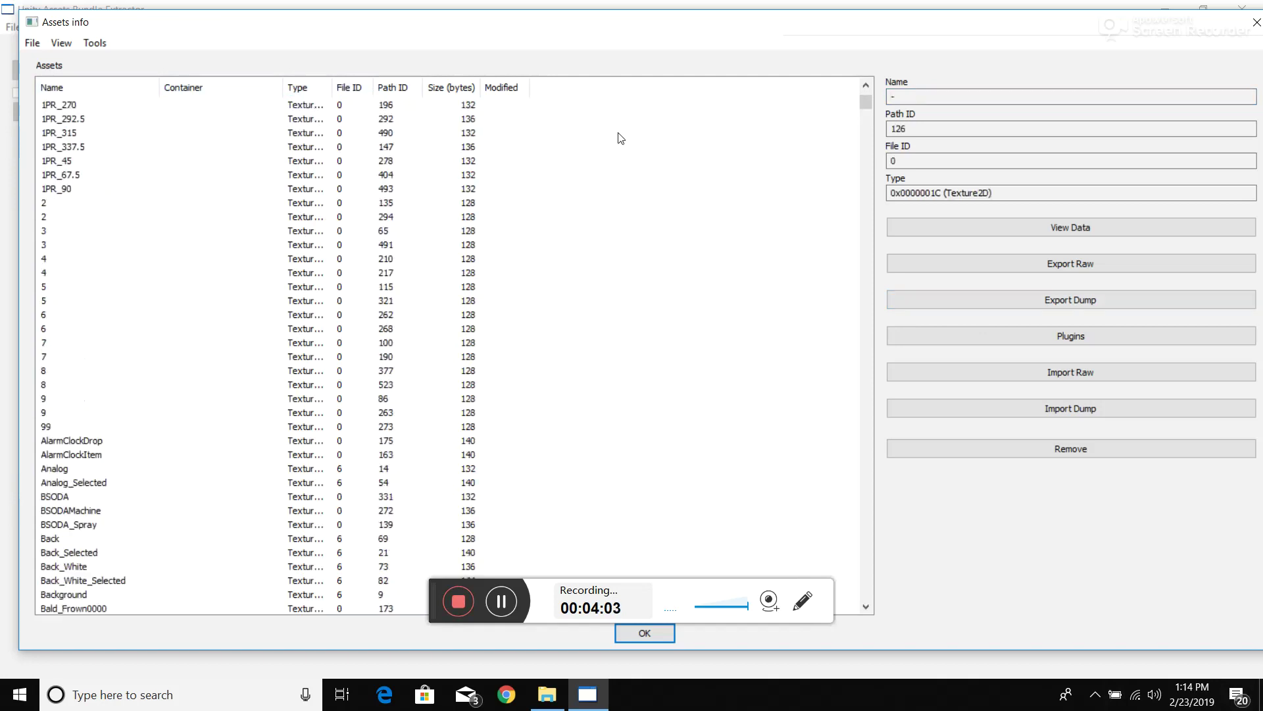
{"action": "left_click_drag", "start_coordinate": [864, 105], "coordinate": [837, 213]}
{"action": "scroll", "coordinate": [254, 342], "scroll_direction": "down", "scroll_amount": 20}
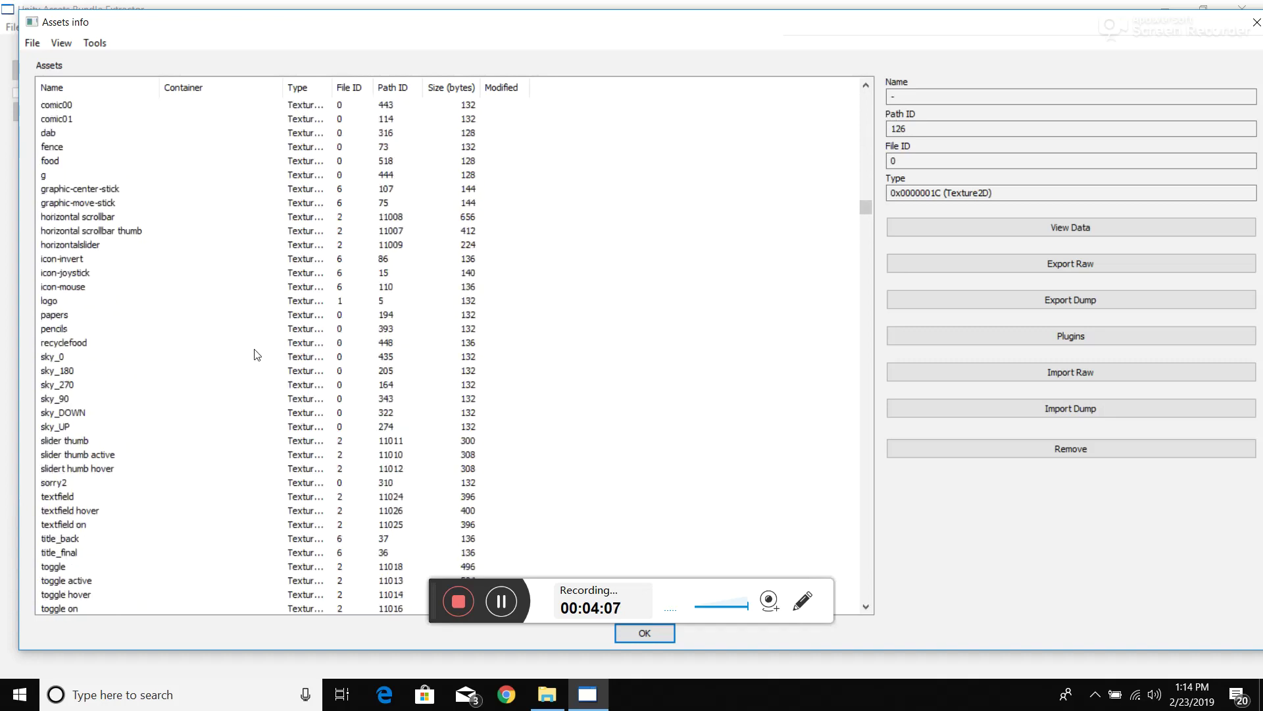
{"action": "scroll", "coordinate": [249, 331], "scroll_direction": "up", "scroll_amount": 2}
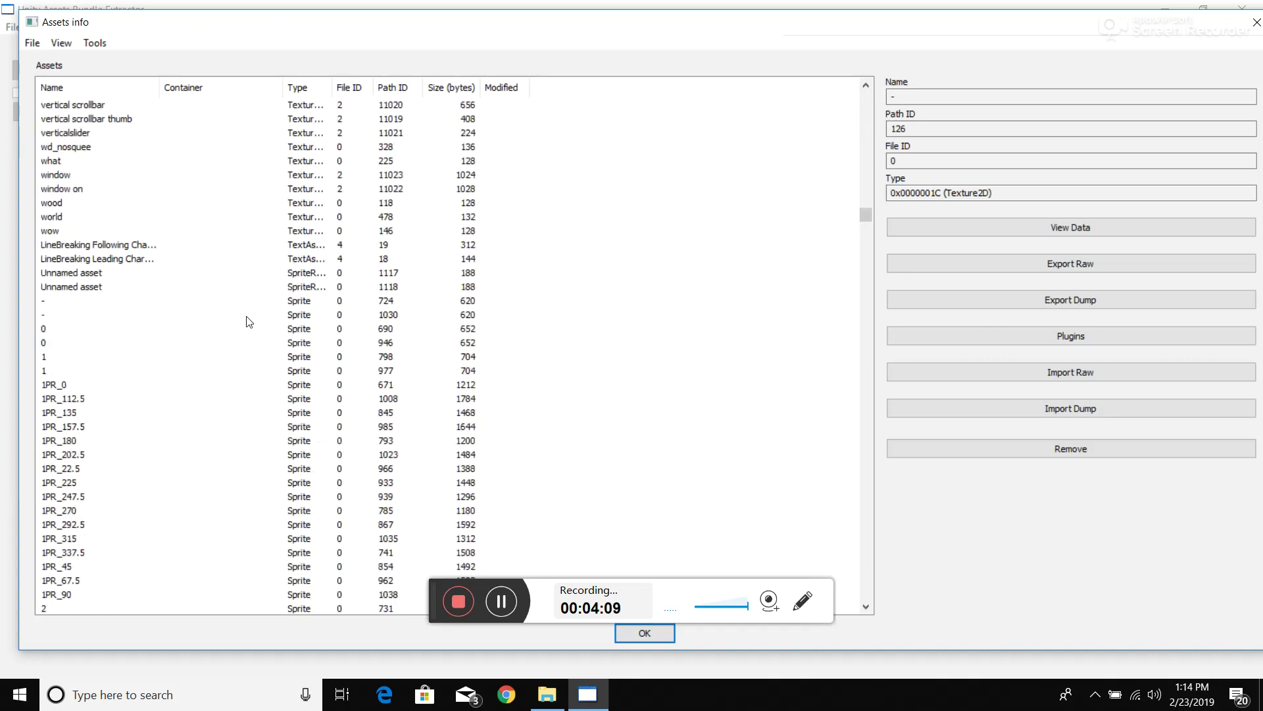
{"action": "left_click", "coordinate": [42, 232], "text": "shift"}
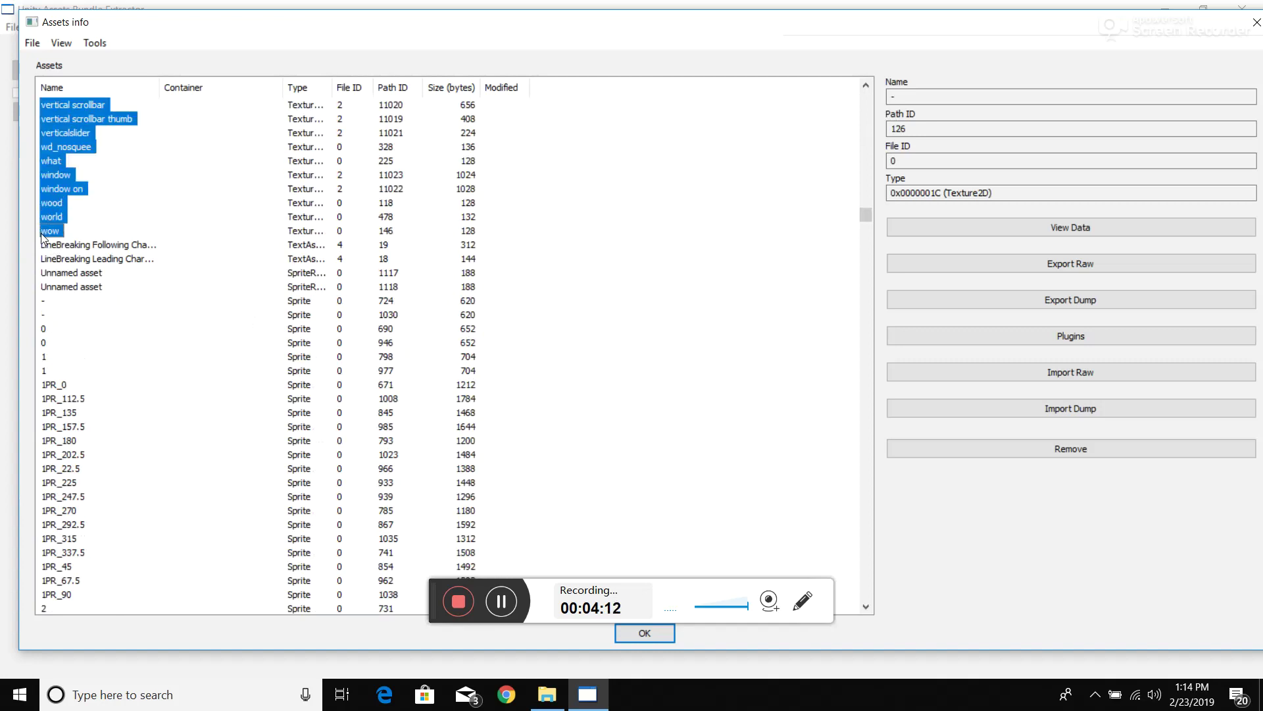
Step: Export the selected textures to .png with the plugin, using the sharedassets2 folder in baldi-1.4.1b-windows modded as output path
{"action": "left_click", "coordinate": [1182, 338]}
{"action": "left_click", "coordinate": [92, 112]}
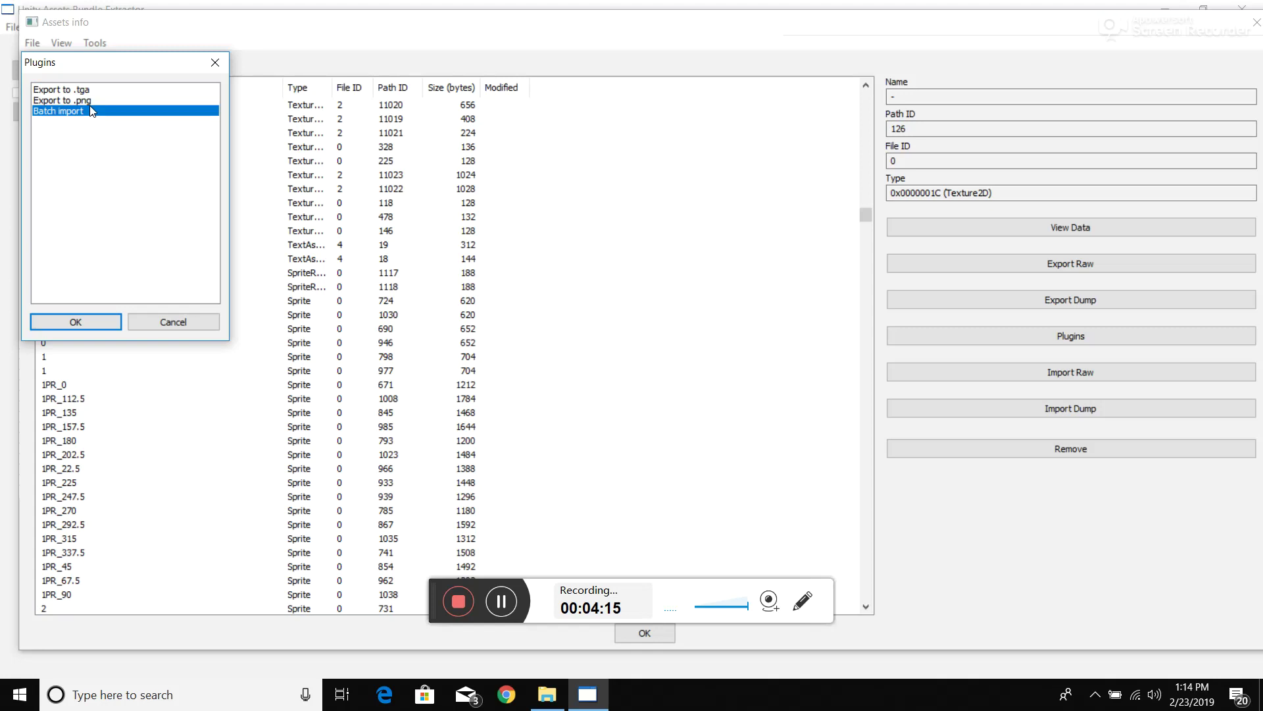
{"action": "left_click", "coordinate": [93, 103]}
{"action": "left_click", "coordinate": [105, 324]}
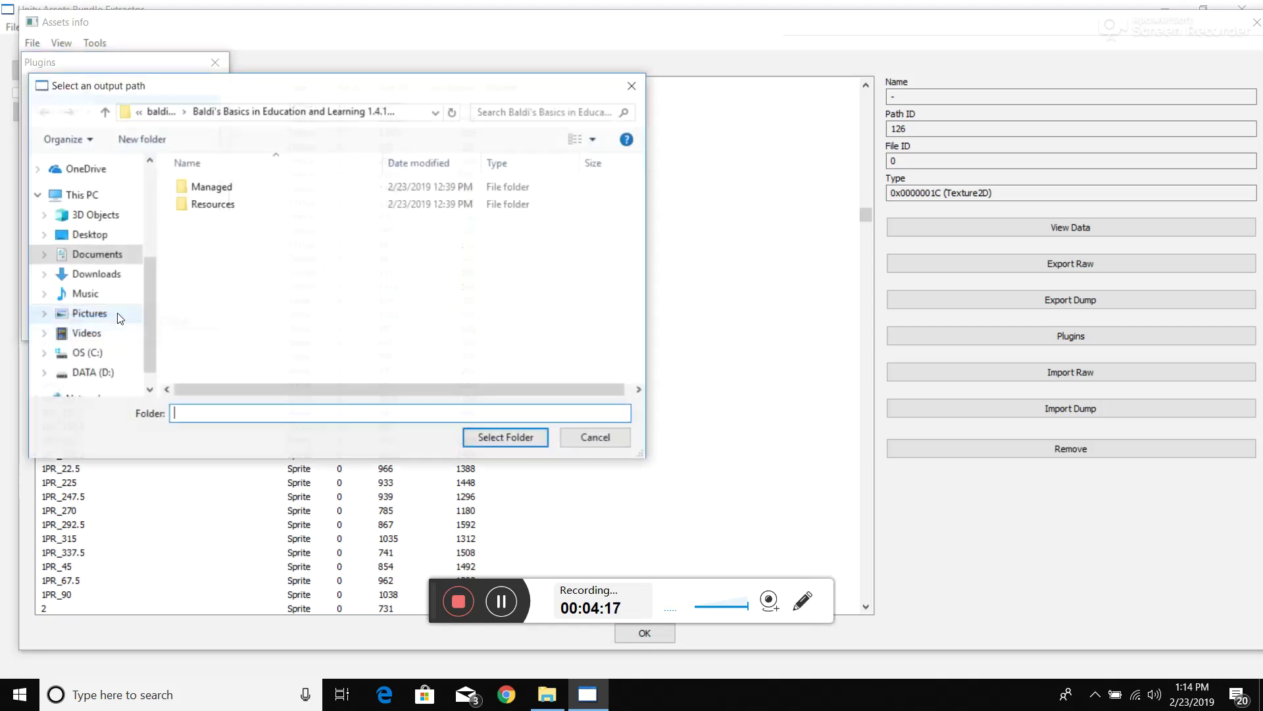
{"action": "left_click", "coordinate": [166, 110]}
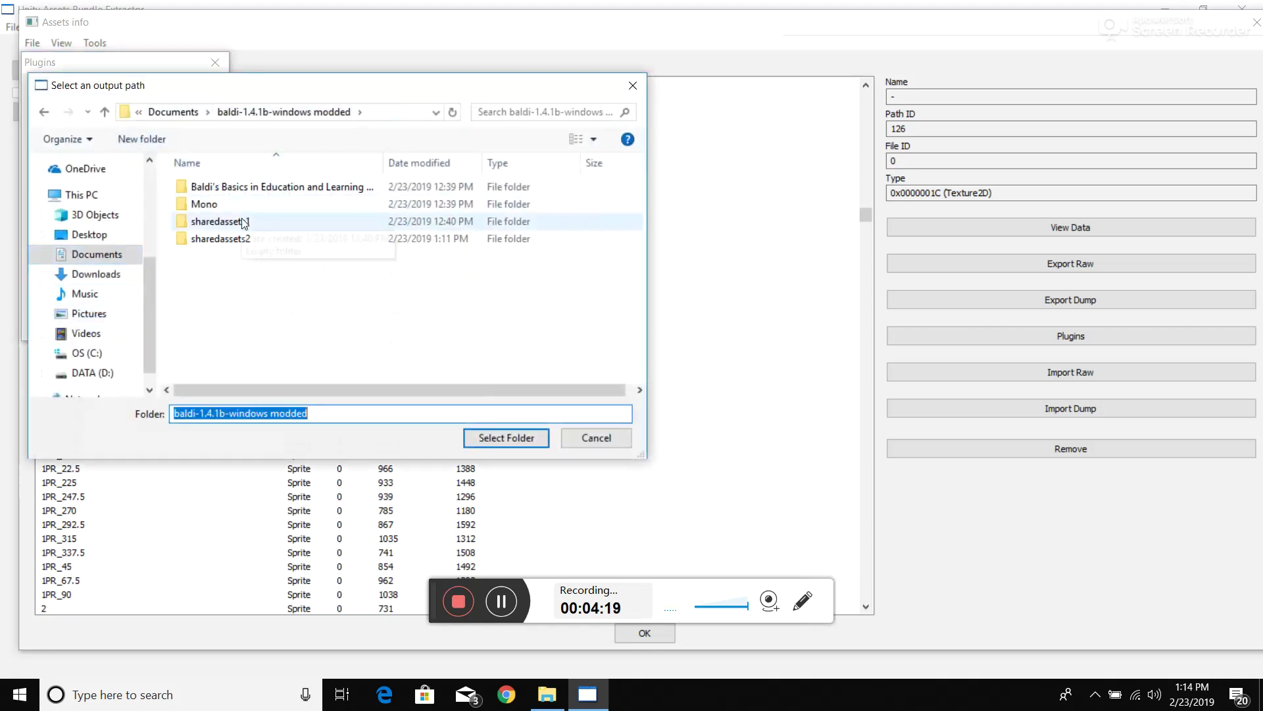
{"action": "left_click", "coordinate": [239, 242]}
{"action": "left_click", "coordinate": [495, 438]}
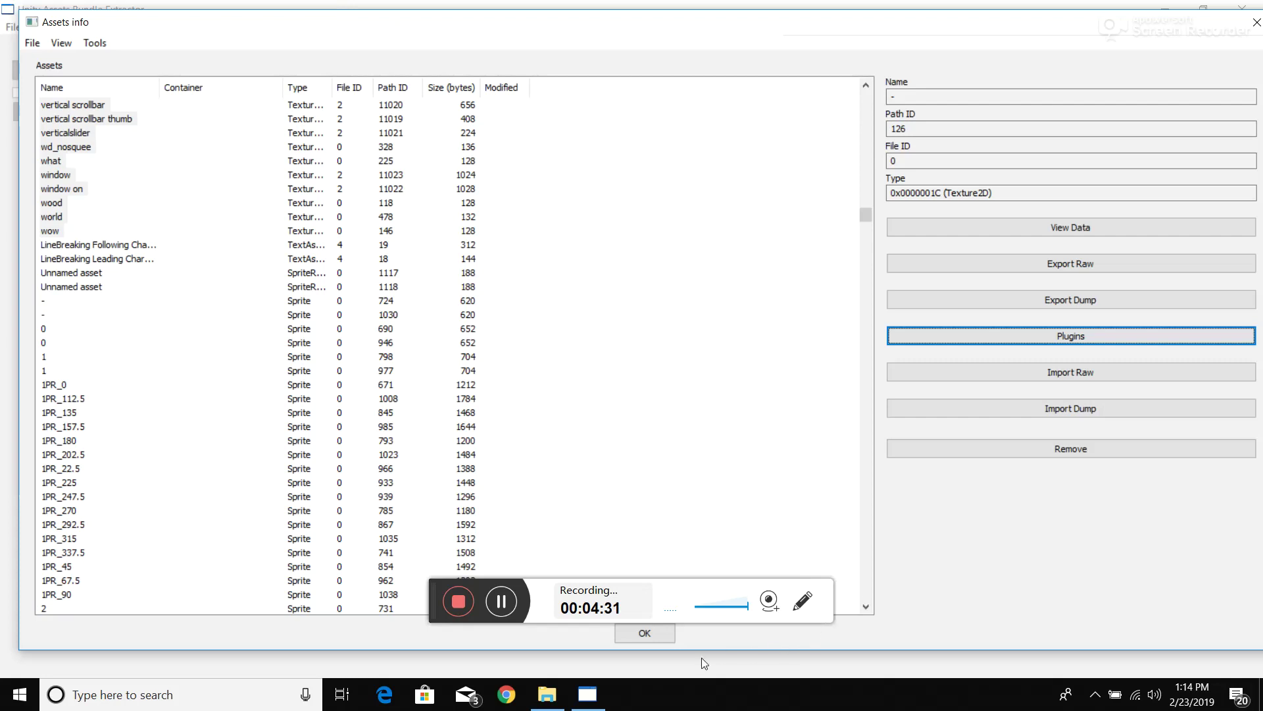
Step: Close the assets info, minimize the extractor and open the sharedassets2 folder inside baldi-1.4.1b-windows modded in File Explorer
{"action": "left_click", "coordinate": [670, 640]}
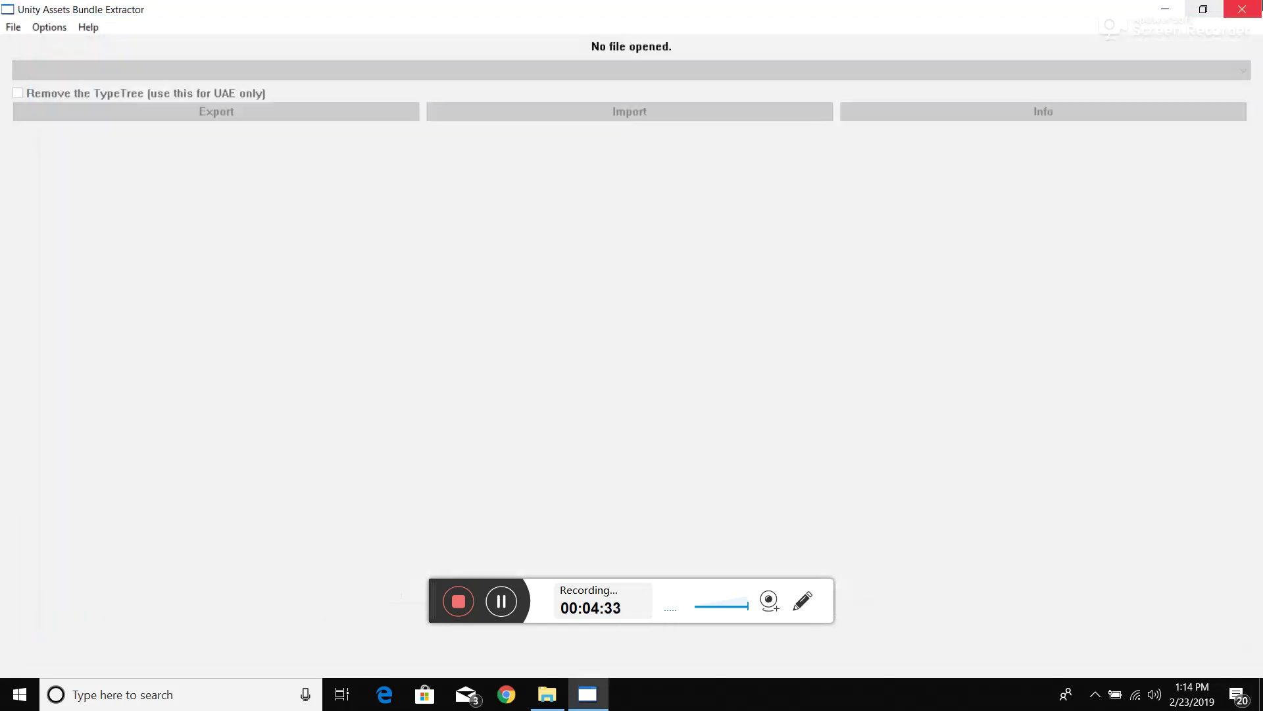
{"action": "left_click", "coordinate": [1165, 9]}
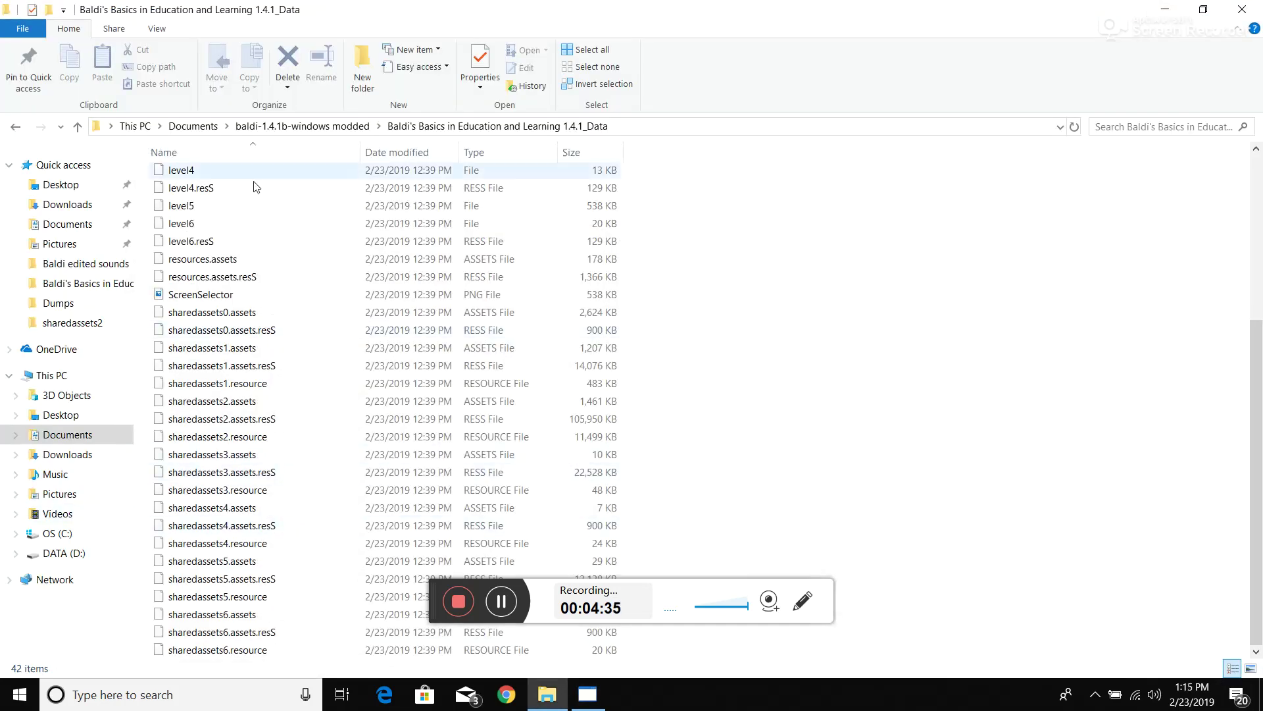
{"action": "left_click", "coordinate": [209, 127]}
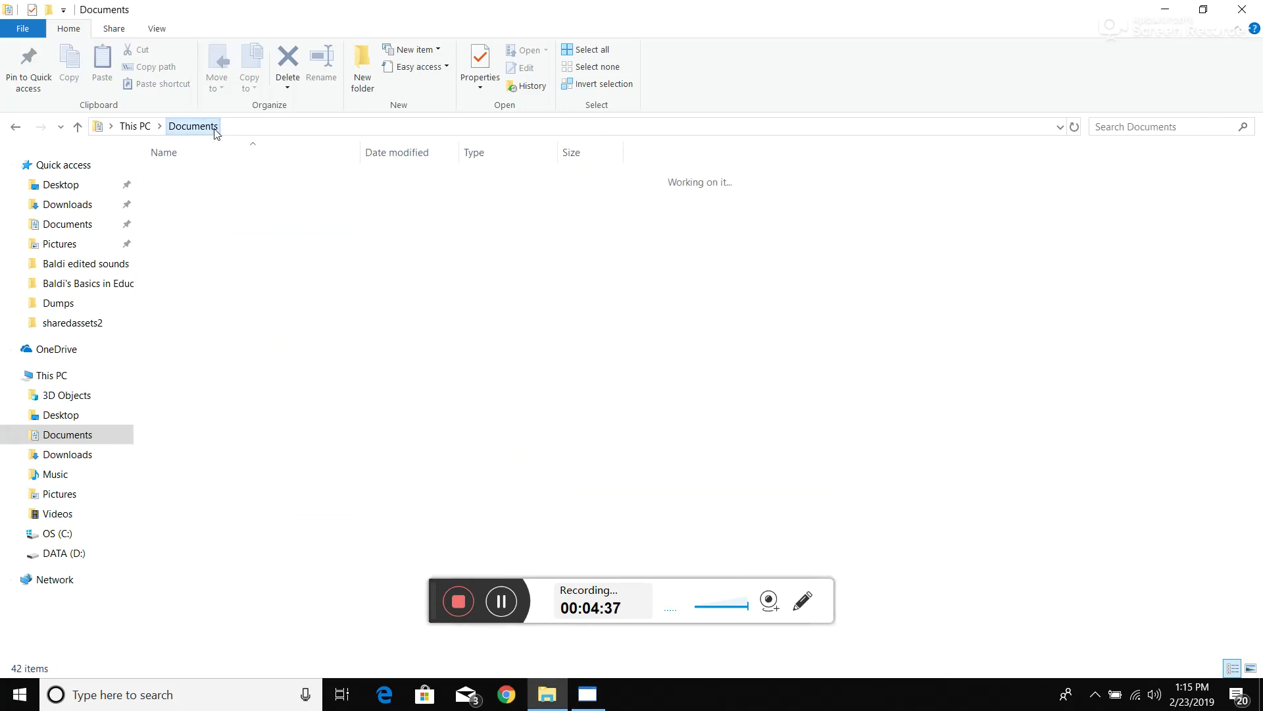
{"action": "double_click", "coordinate": [262, 254]}
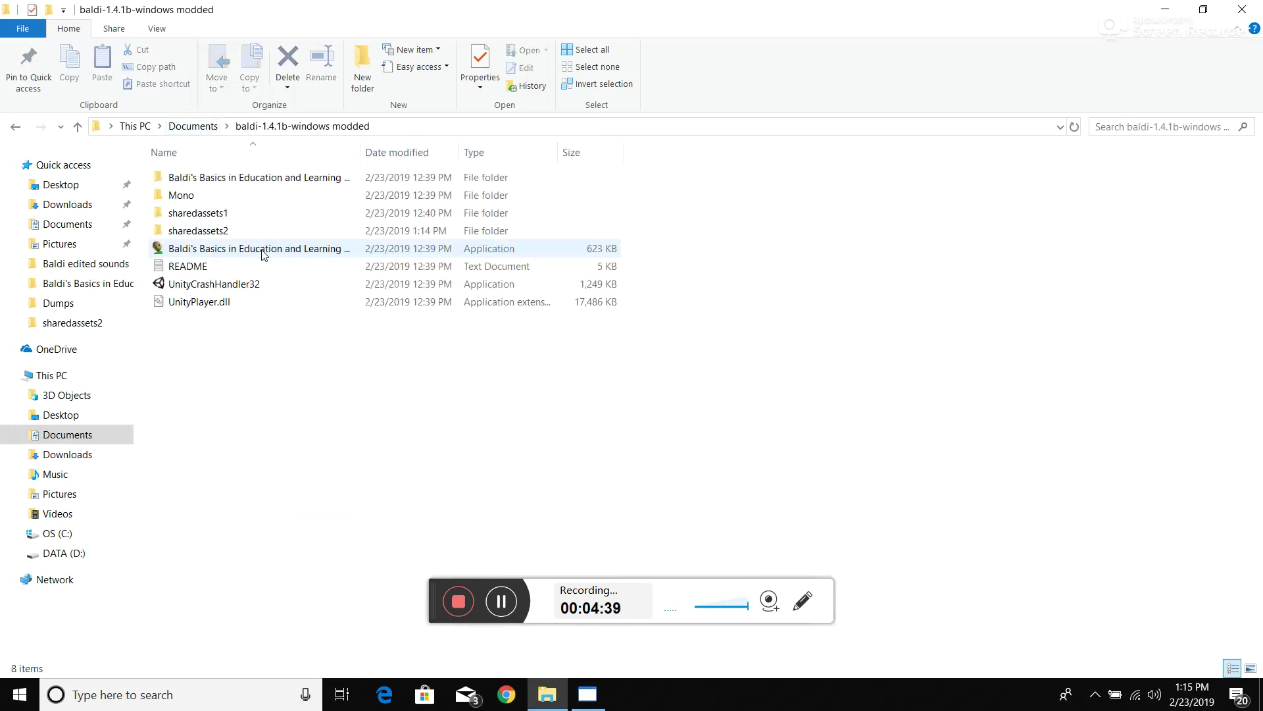
{"action": "left_click", "coordinate": [252, 231]}
{"action": "double_click", "coordinate": [251, 228]}
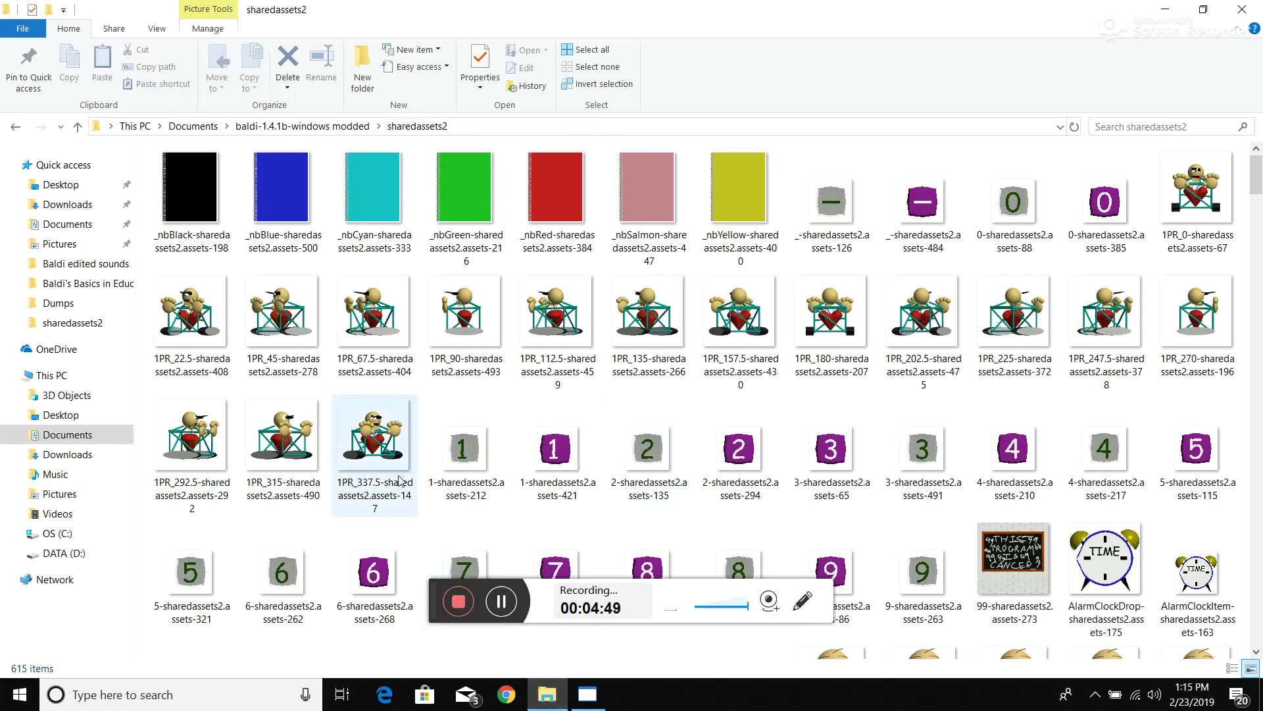
Step: Look through the exported texture images in the sharedassets2 folder, down to the end of the list
{"action": "scroll", "coordinate": [309, 319], "scroll_direction": "down", "scroll_amount": 15}
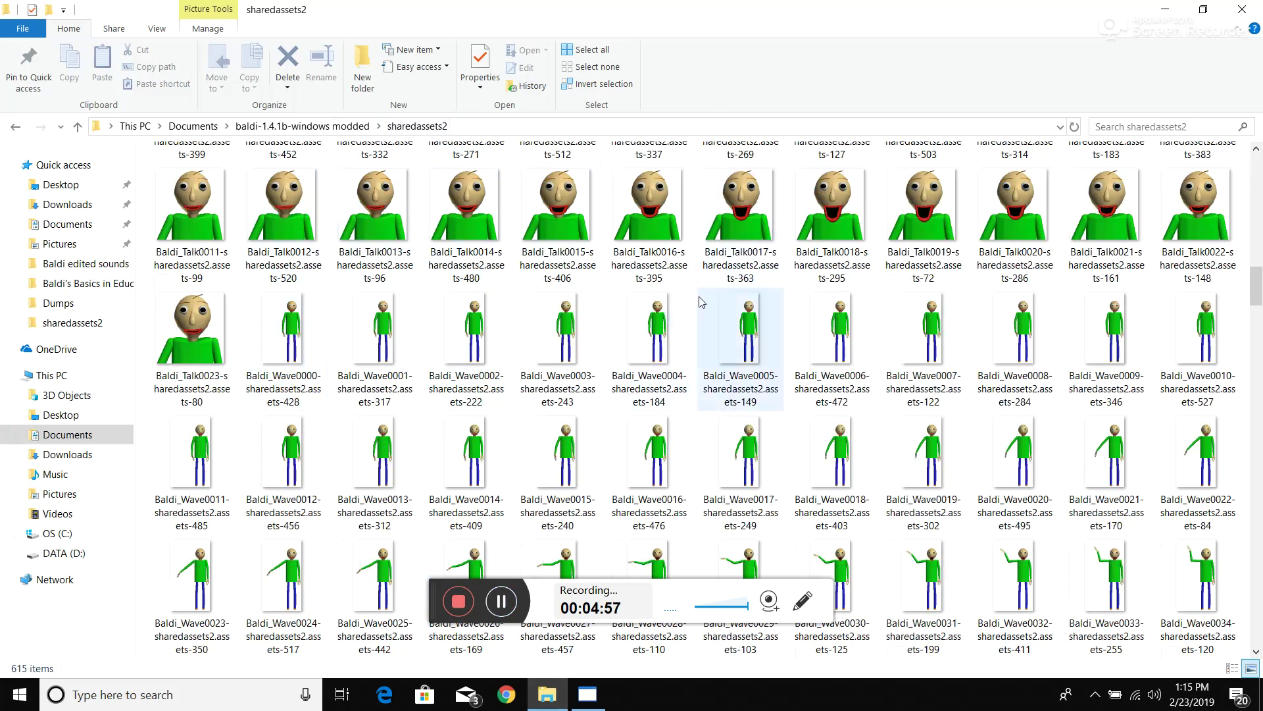
{"action": "scroll", "coordinate": [791, 283], "scroll_direction": "down", "scroll_amount": 15}
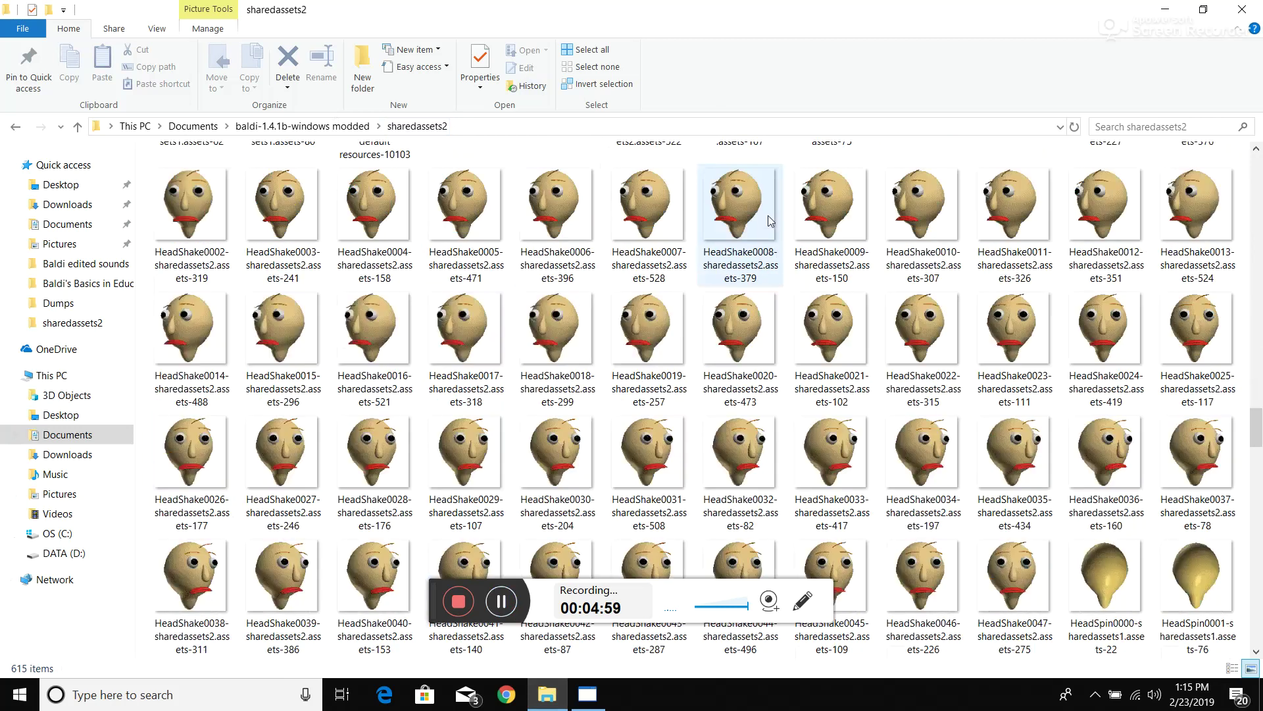
{"action": "scroll", "coordinate": [798, 190], "scroll_direction": "down", "scroll_amount": 12}
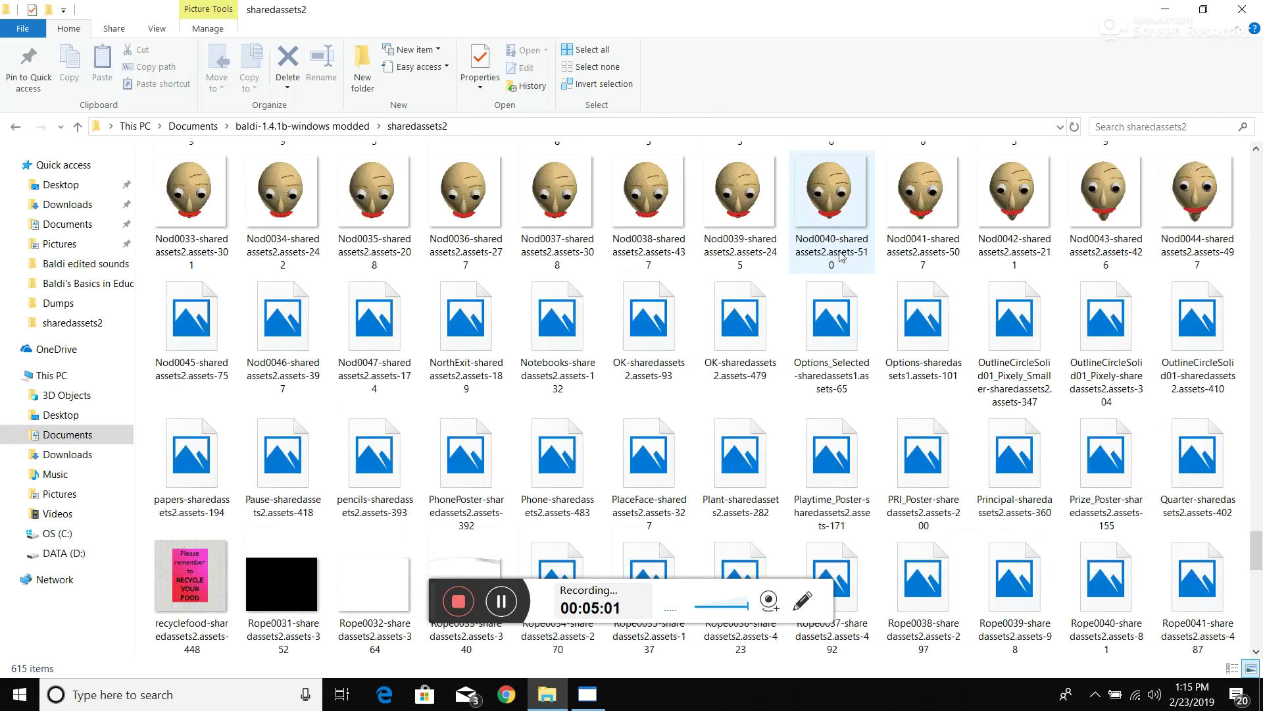
{"action": "scroll", "coordinate": [849, 257], "scroll_direction": "up", "scroll_amount": 3}
{"action": "scroll", "coordinate": [849, 257], "scroll_direction": "up", "scroll_amount": 5}
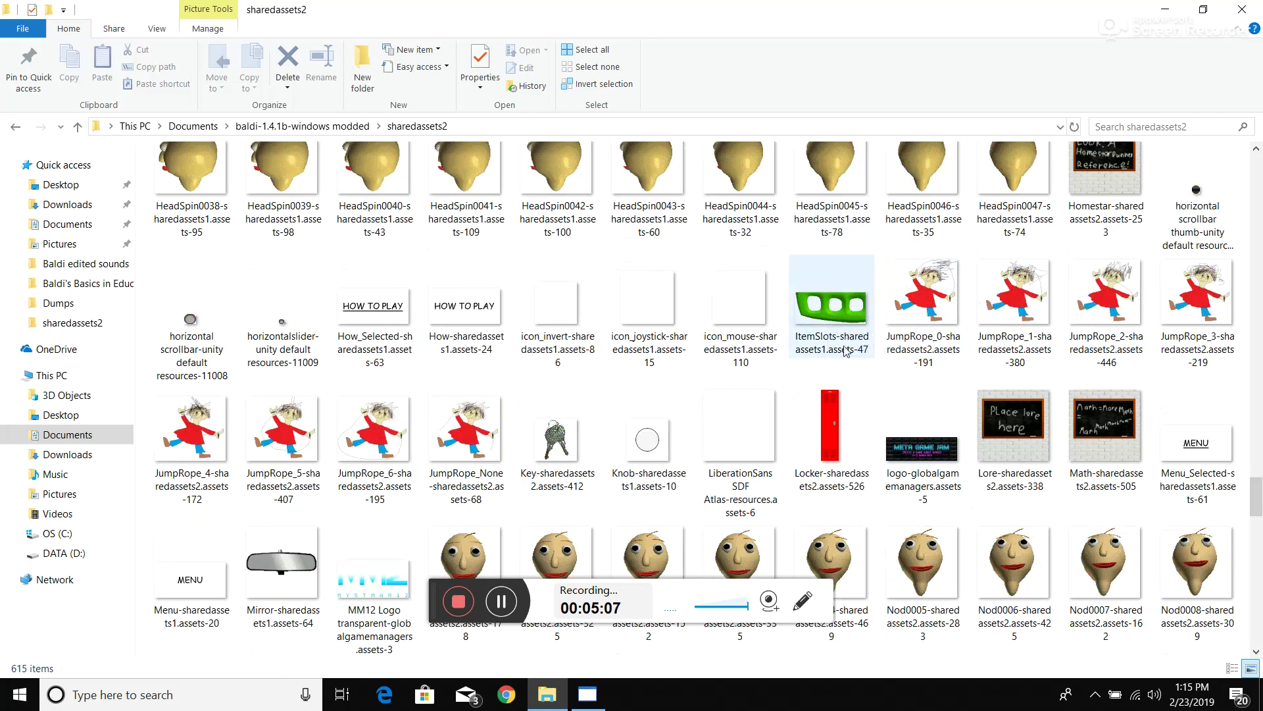
{"action": "mouse_move", "coordinate": [834, 304]}
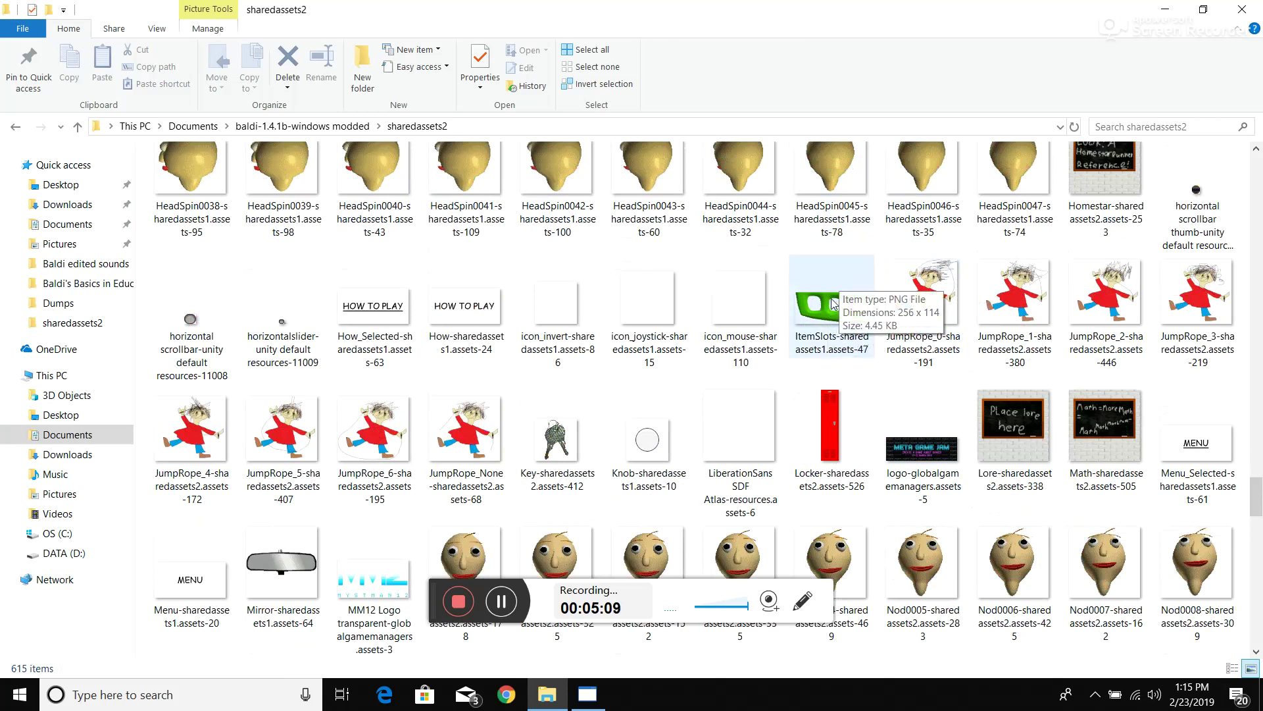
{"action": "scroll", "coordinate": [768, 421], "scroll_direction": "down", "scroll_amount": 3}
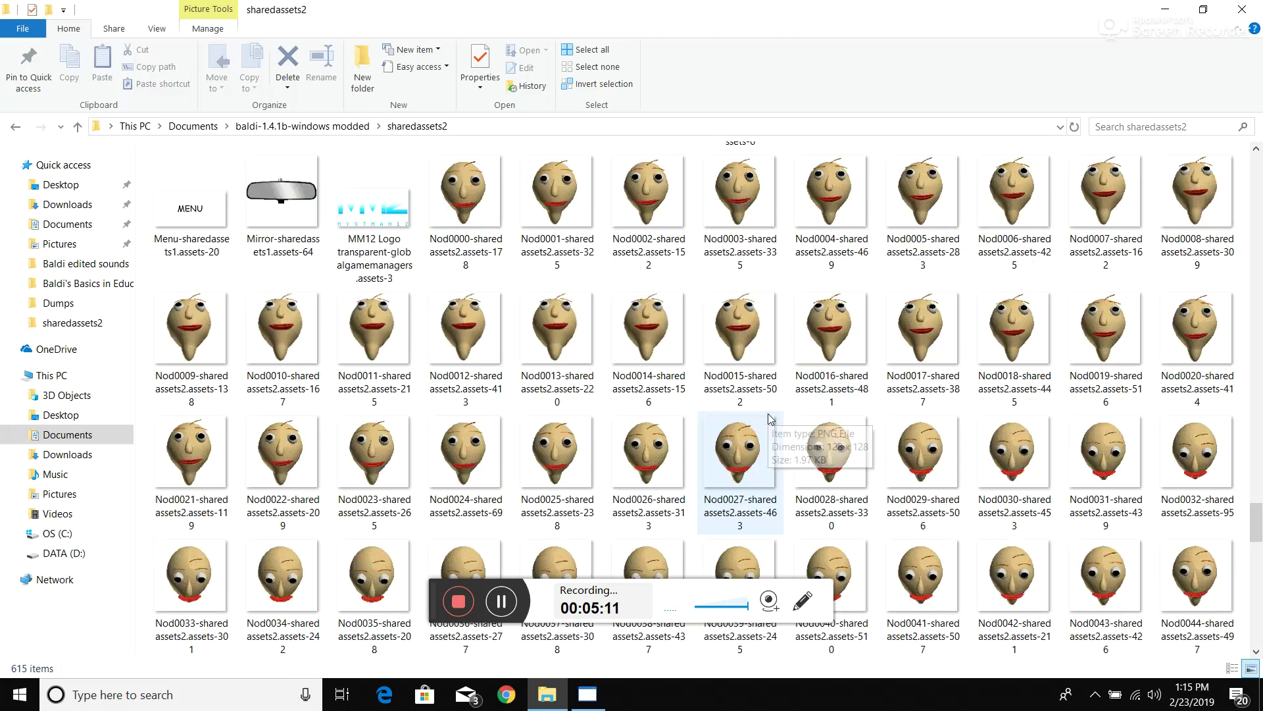
{"action": "scroll", "coordinate": [763, 415], "scroll_direction": "down", "scroll_amount": 5}
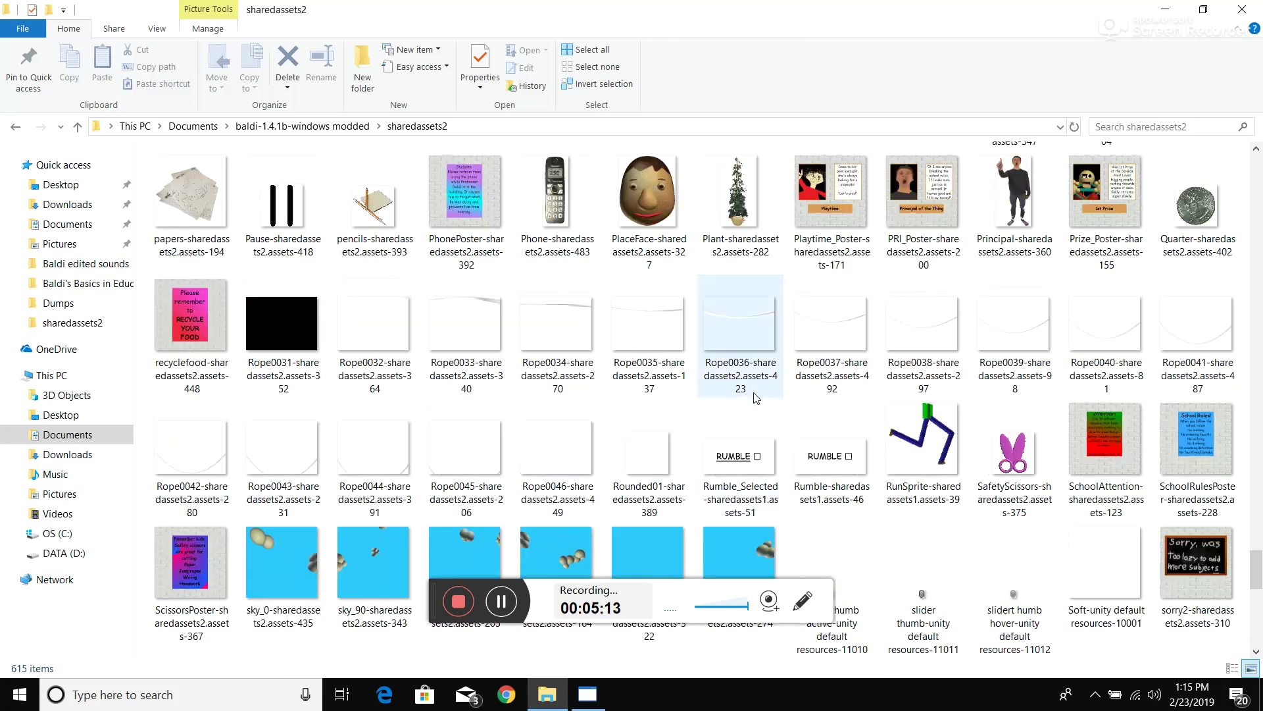
{"action": "mouse_move", "coordinate": [755, 394]}
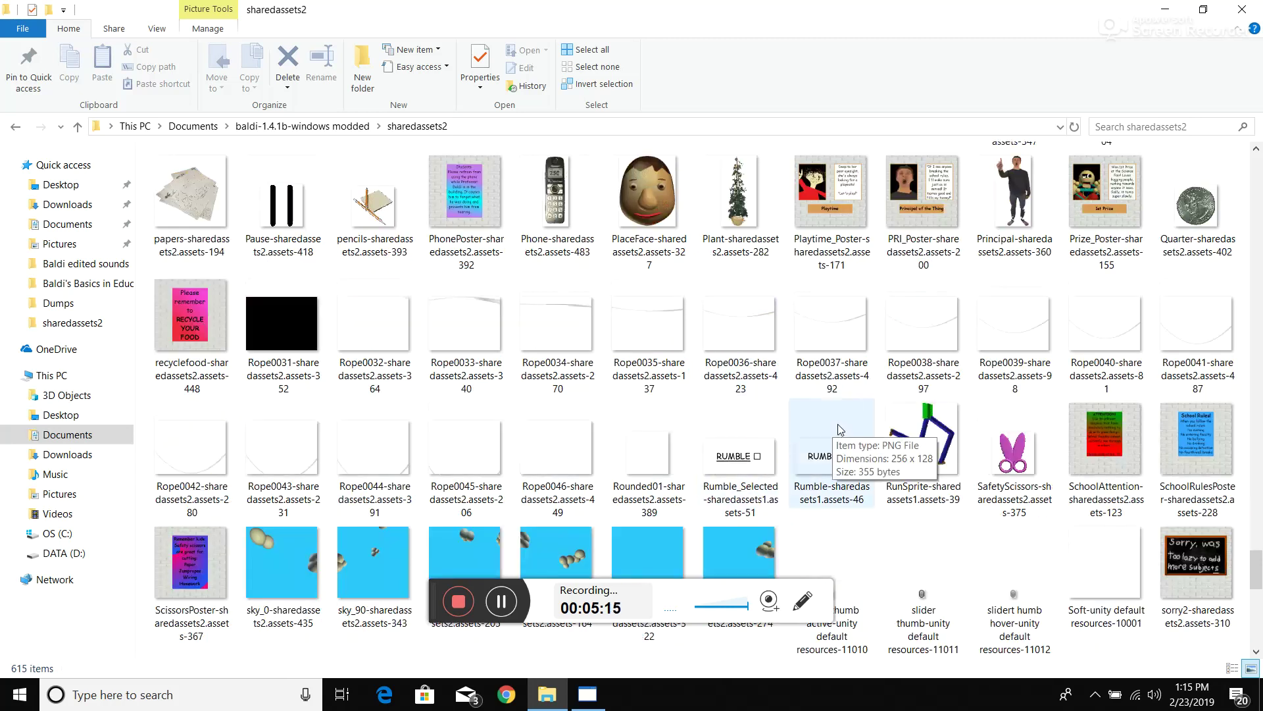
{"action": "scroll", "coordinate": [837, 407], "scroll_direction": "down", "scroll_amount": 2}
{"action": "scroll", "coordinate": [839, 401], "scroll_direction": "down", "scroll_amount": 4}
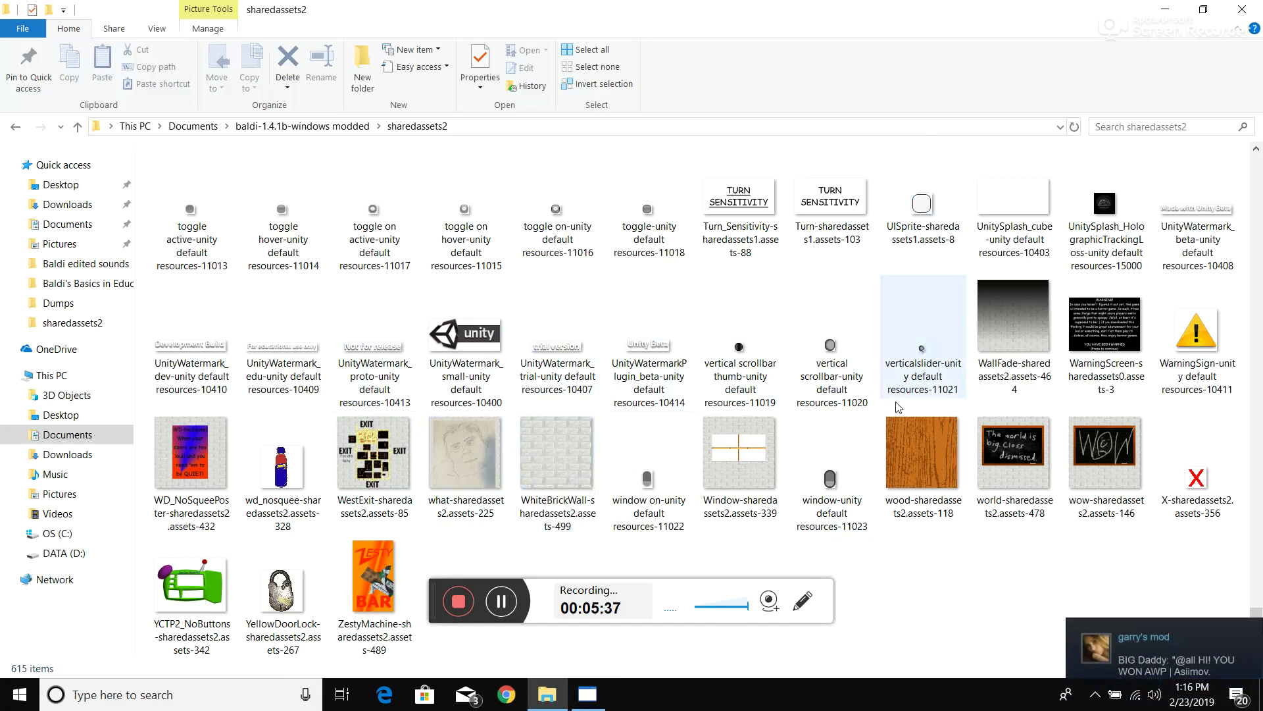
Step: Find the Principal-sharedassets2.assets-360 texture in the sharedassets2 folder and open it in paint.net
{"action": "scroll", "coordinate": [899, 407], "scroll_direction": "up", "scroll_amount": 10}
{"action": "scroll", "coordinate": [921, 418], "scroll_direction": "down", "scroll_amount": 2}
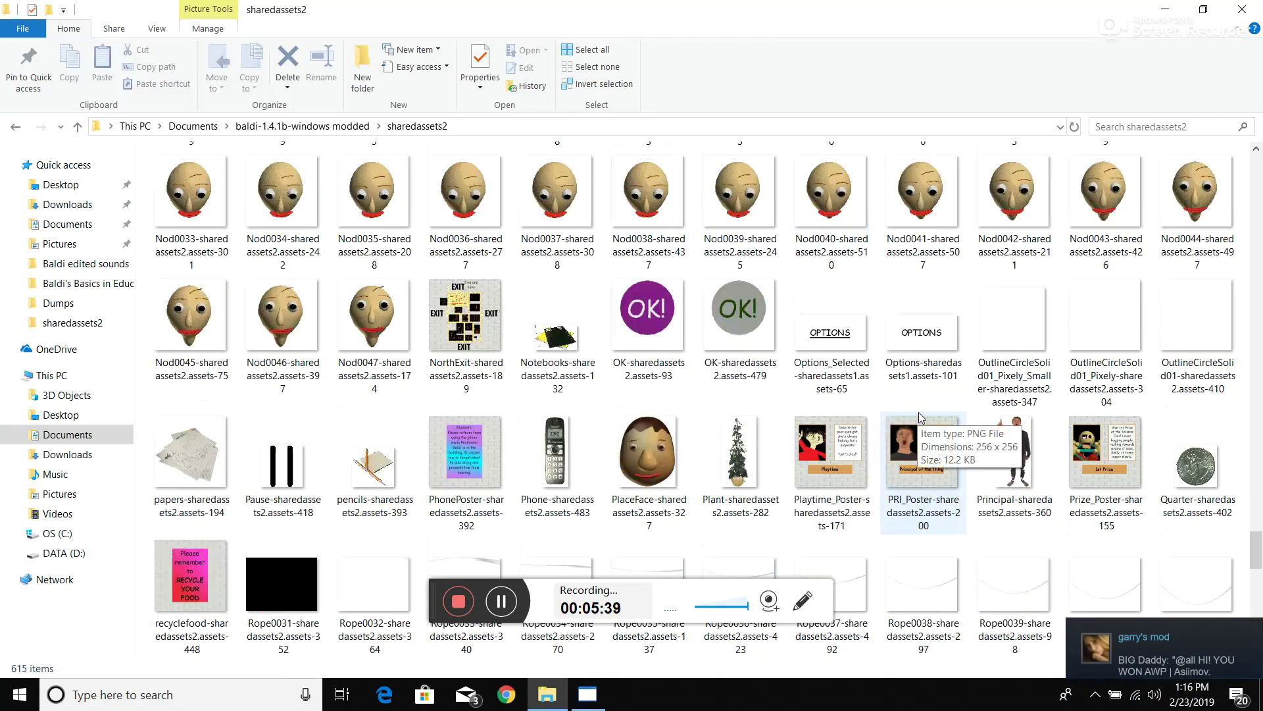
{"action": "left_click", "coordinate": [1018, 425]}
{"action": "right_click", "coordinate": [1008, 436]}
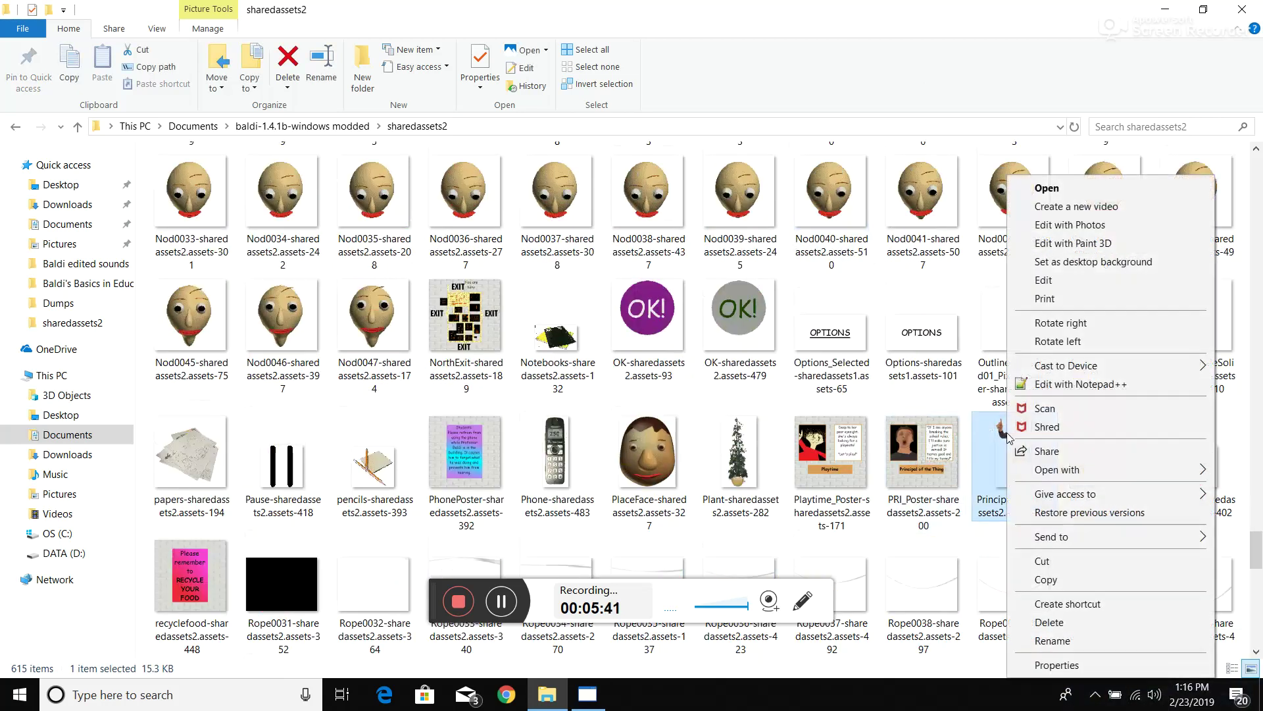
{"action": "mouse_move", "coordinate": [1079, 471]}
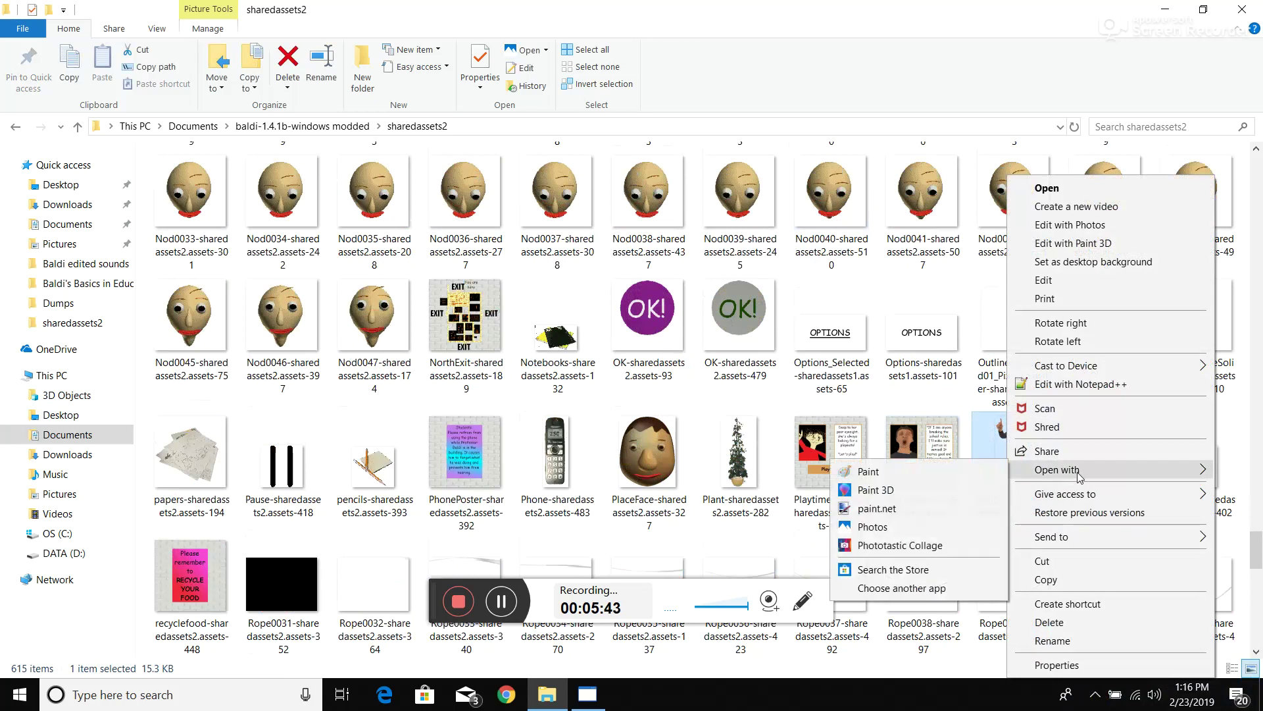
{"action": "left_click", "coordinate": [872, 510]}
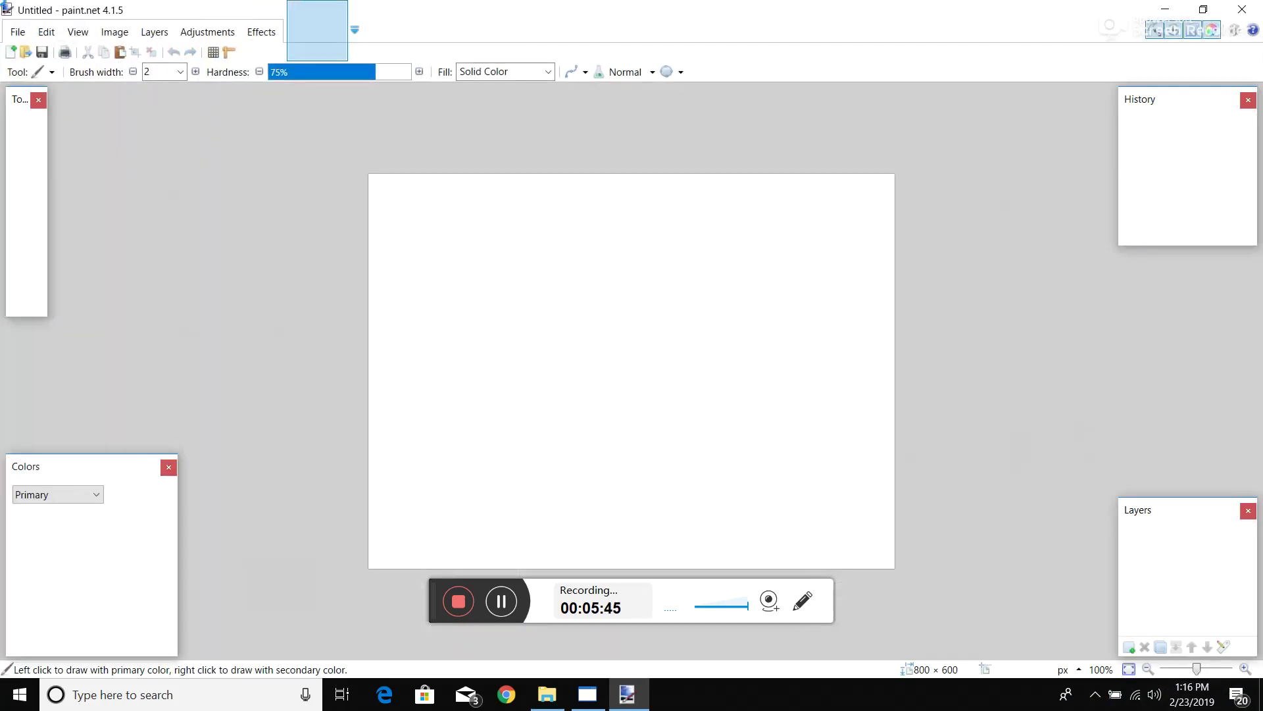
{"action": "left_click", "coordinate": [77, 31]}
{"action": "left_click", "coordinate": [98, 53]}
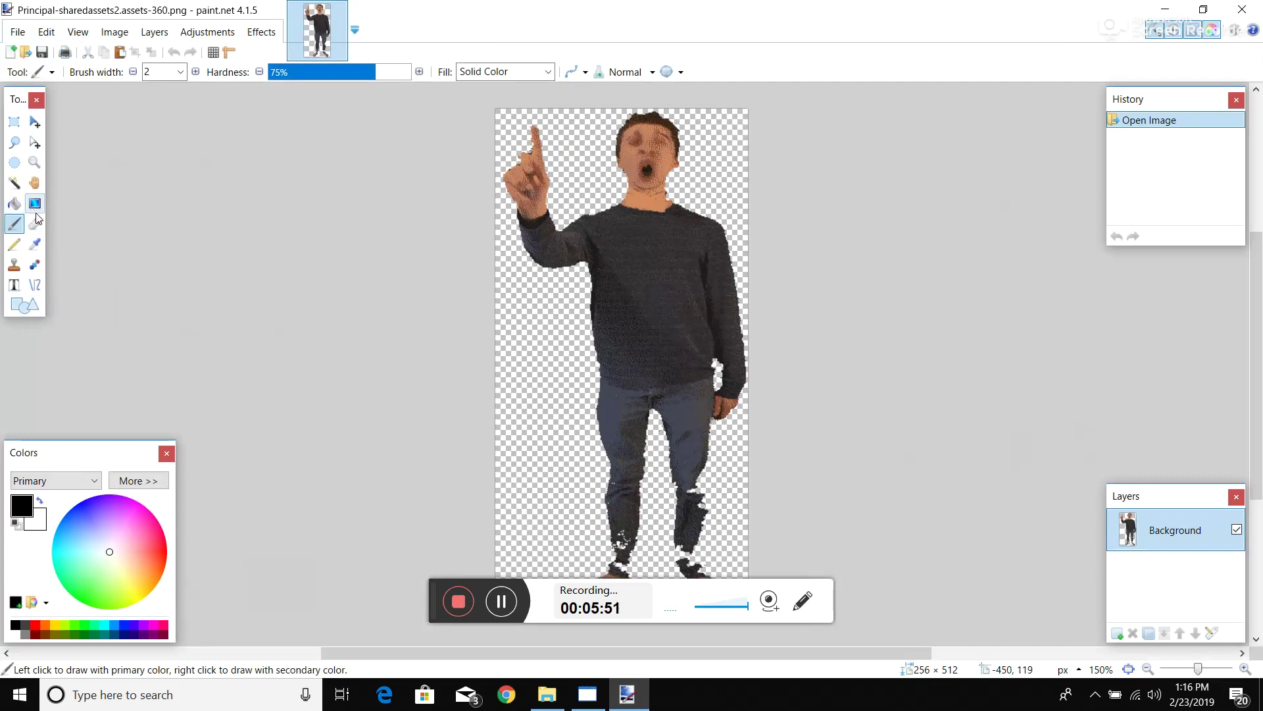
Step: Place an empty text cursor on the Principal's shirt and set the primary color to red
{"action": "left_click", "coordinate": [13, 284]}
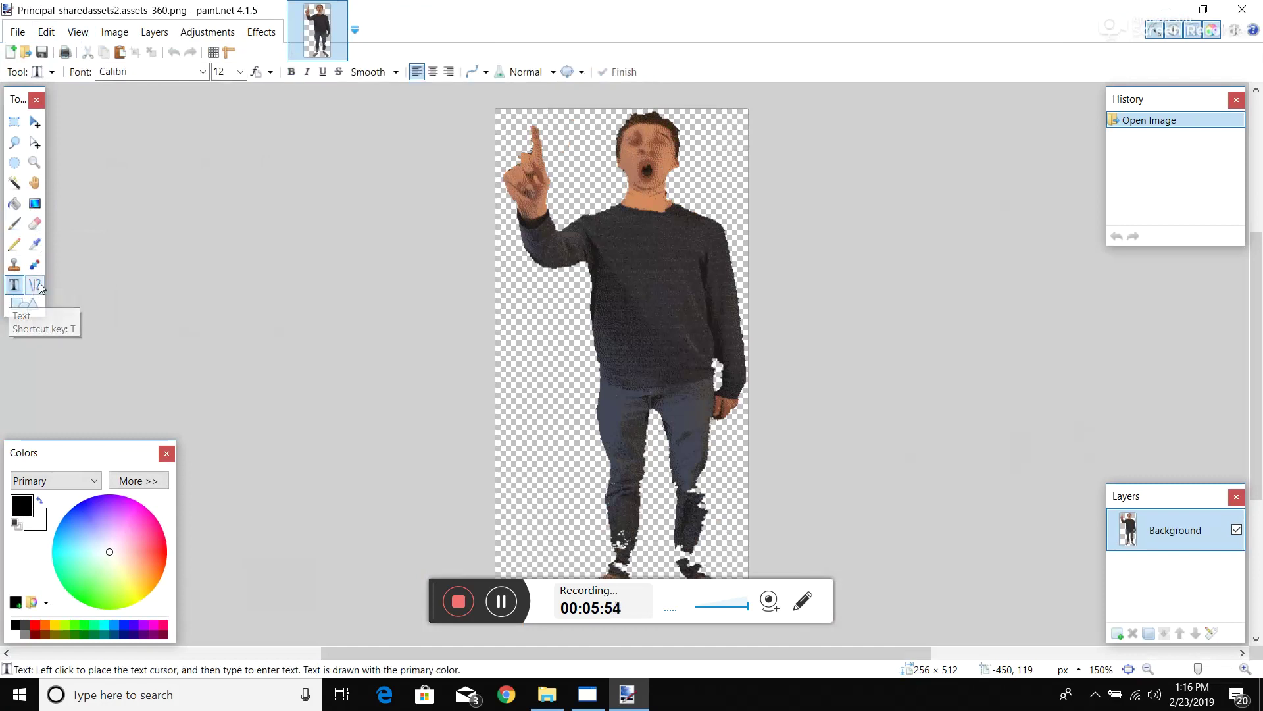
{"action": "left_click", "coordinate": [610, 242]}
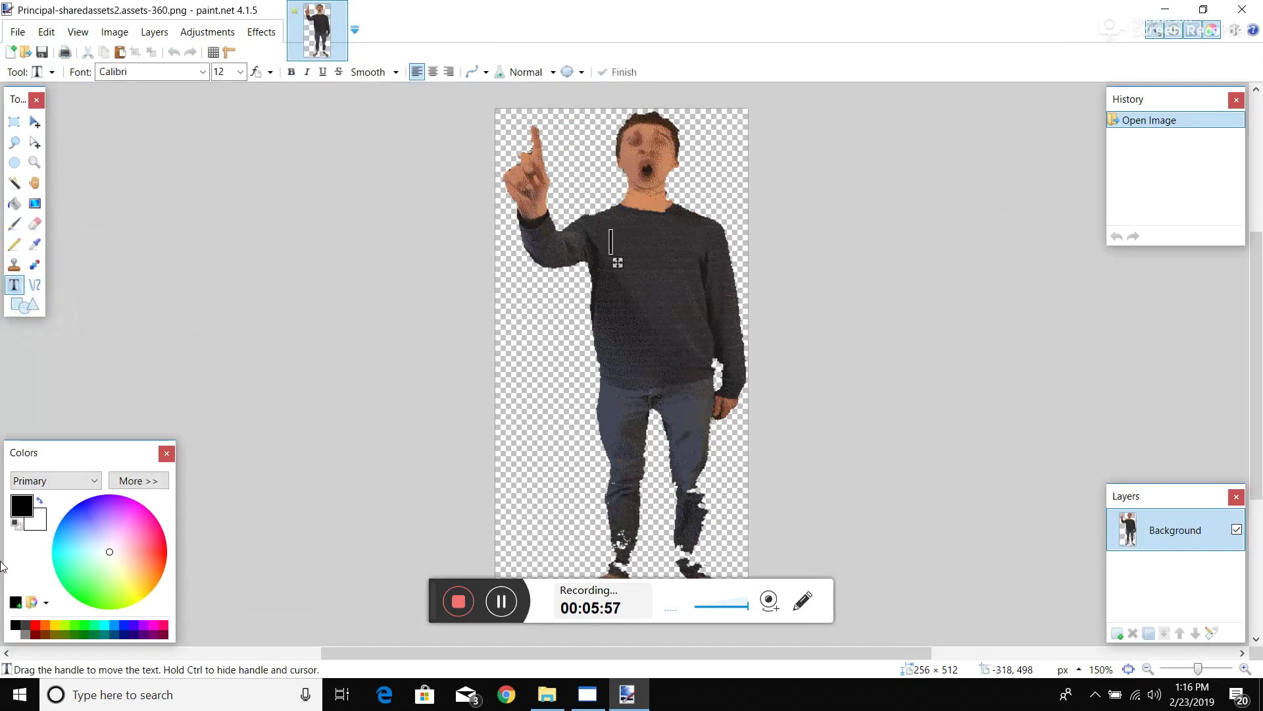
{"action": "left_click", "coordinate": [166, 549]}
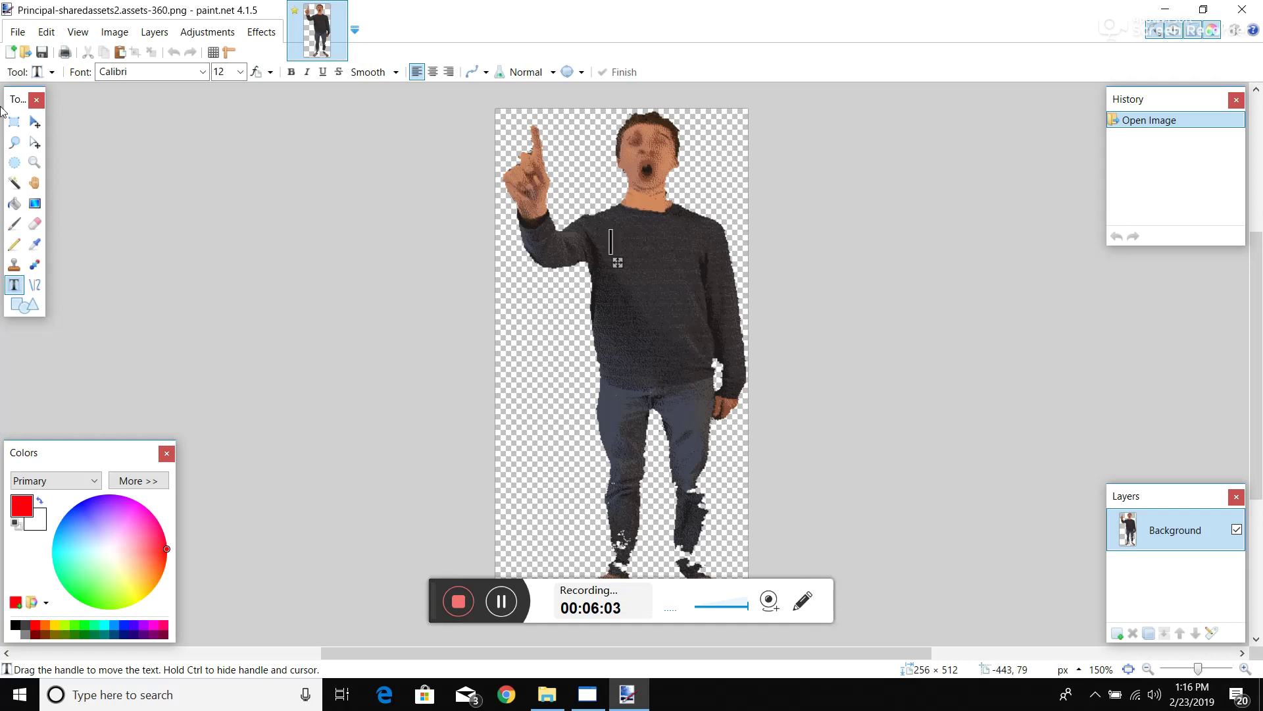
Step: Paint several freehand red lines over the Principal's face, shirt, legs and raised arm with the Paintbrush
{"action": "left_click", "coordinate": [14, 223]}
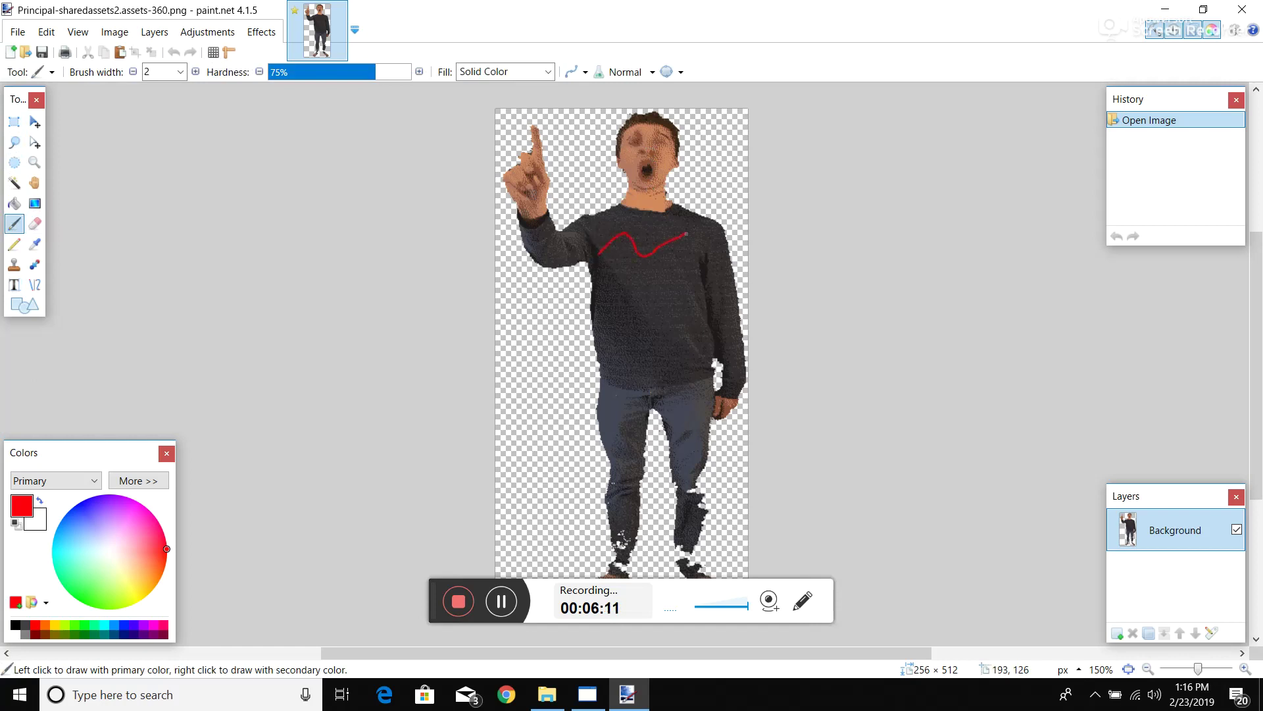
{"action": "left_click_drag", "start_coordinate": [696, 258], "coordinate": [716, 259]}
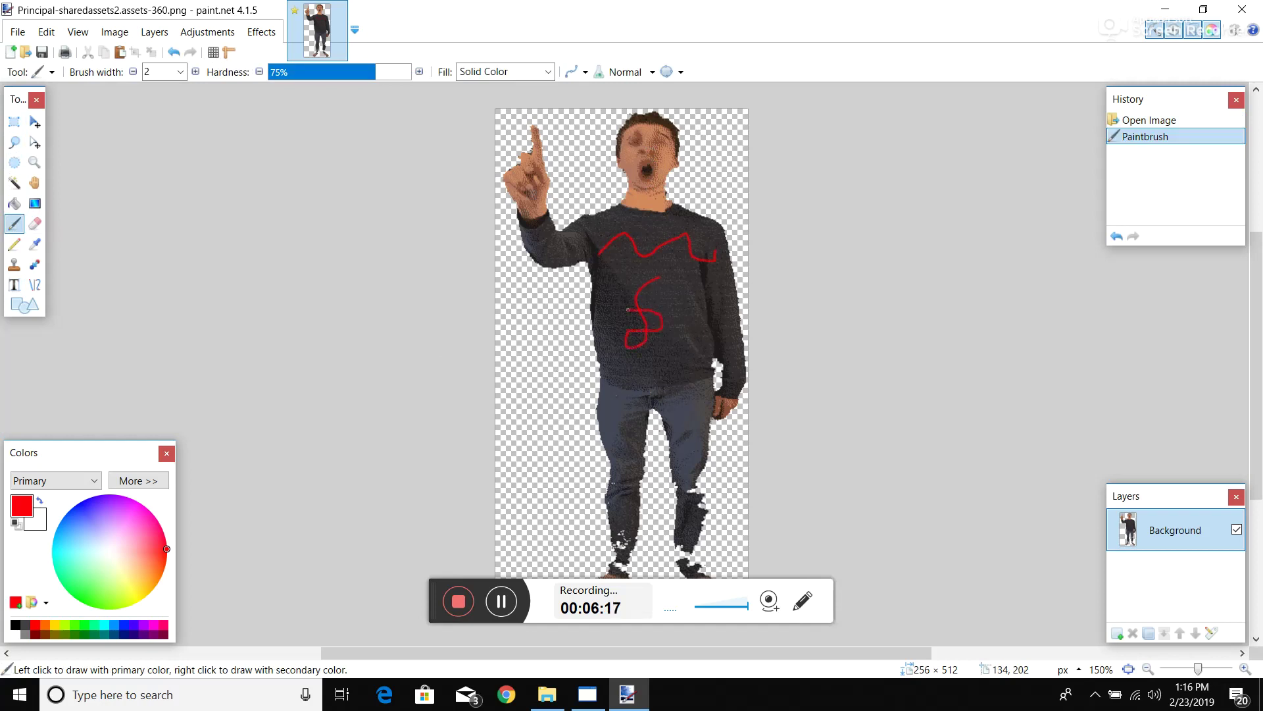
{"action": "left_click_drag", "start_coordinate": [643, 275], "coordinate": [645, 275]}
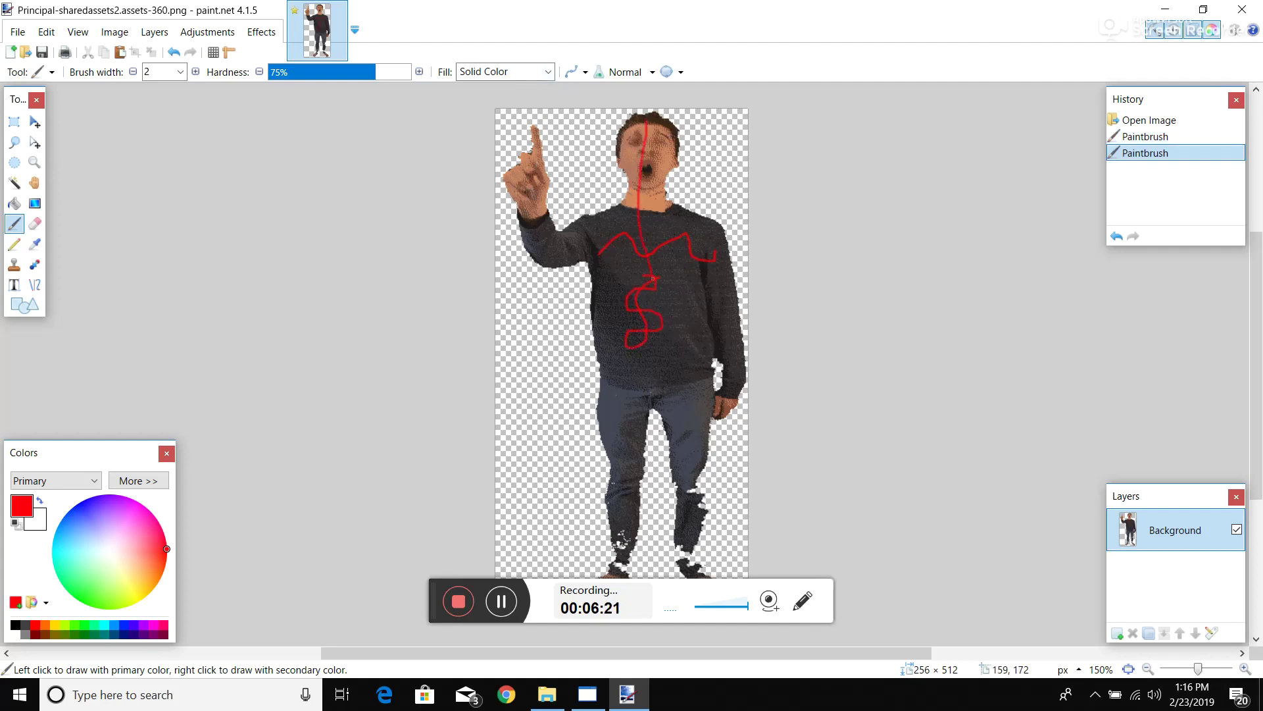
{"action": "left_click_drag", "start_coordinate": [660, 406], "coordinate": [653, 579]}
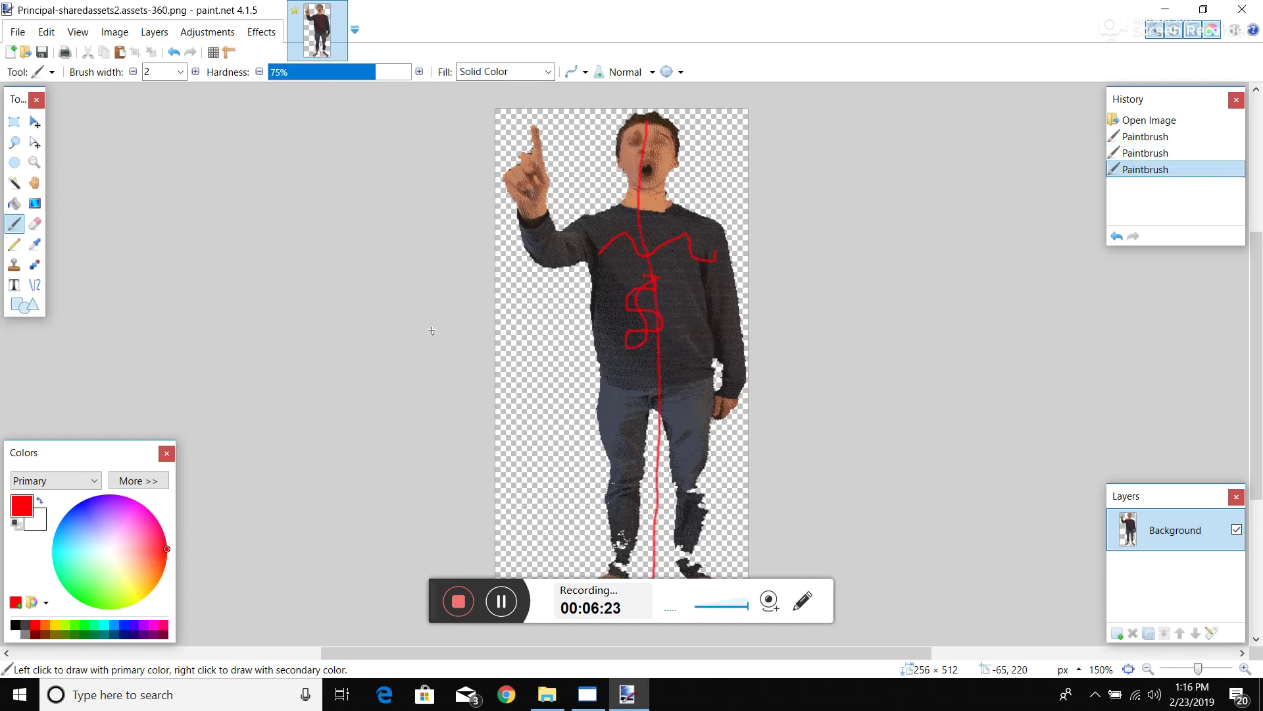
{"action": "mouse_move", "coordinate": [521, 150]}
{"action": "left_mouse_down"}
{"action": "mouse_move", "coordinate": [636, 286]}
{"action": "mouse_move", "coordinate": [794, 322]}
{"action": "left_mouse_up"}
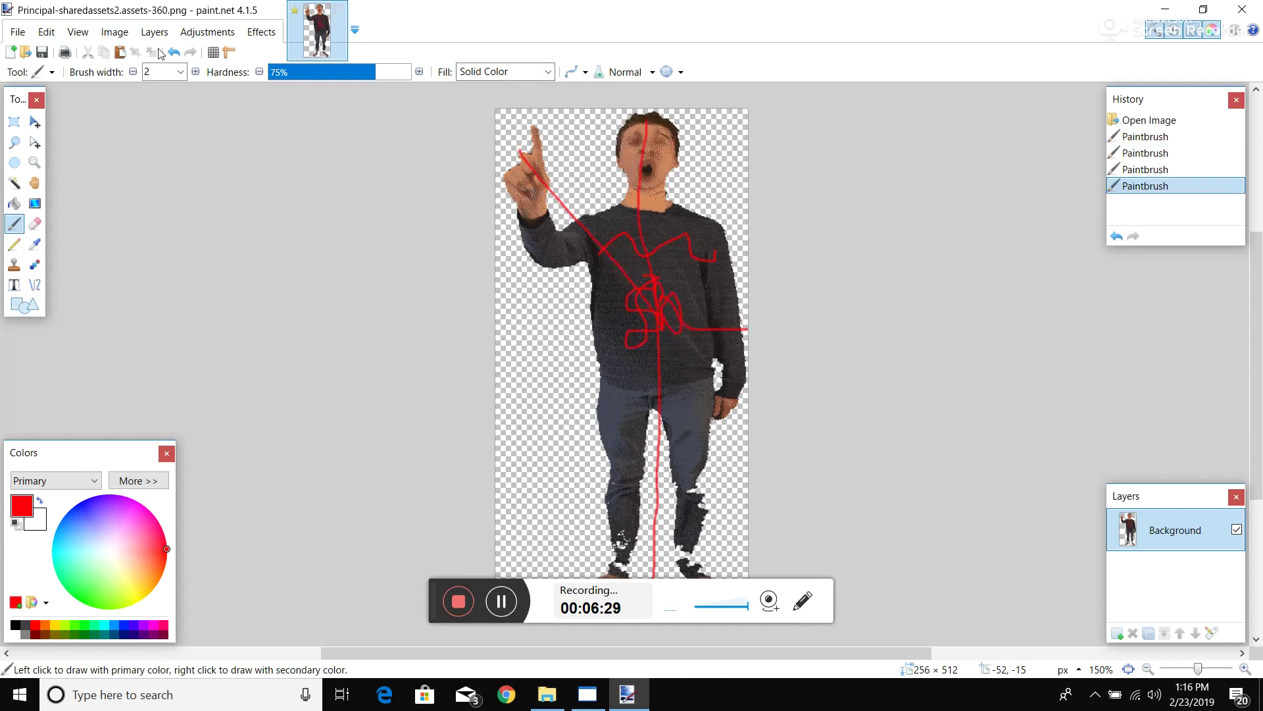
Step: Undo all four red Paintbrush strokes
{"action": "left_click", "coordinate": [173, 52]}
{"action": "left_click", "coordinate": [172, 52]}
{"action": "left_click", "coordinate": [172, 52]}
{"action": "left_click", "coordinate": [172, 52]}
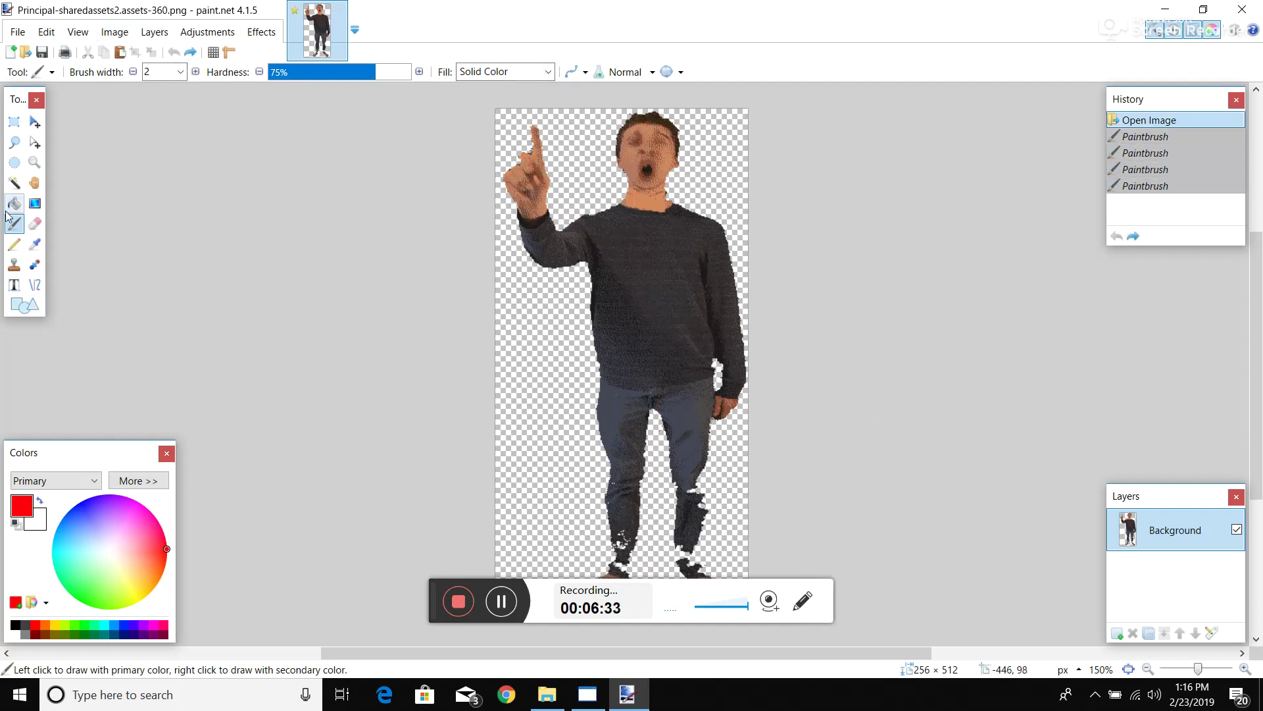
Step: Select the Principal's head with a rectangle of about 63 × 84 pixels and cut it out
{"action": "left_click", "coordinate": [14, 121]}
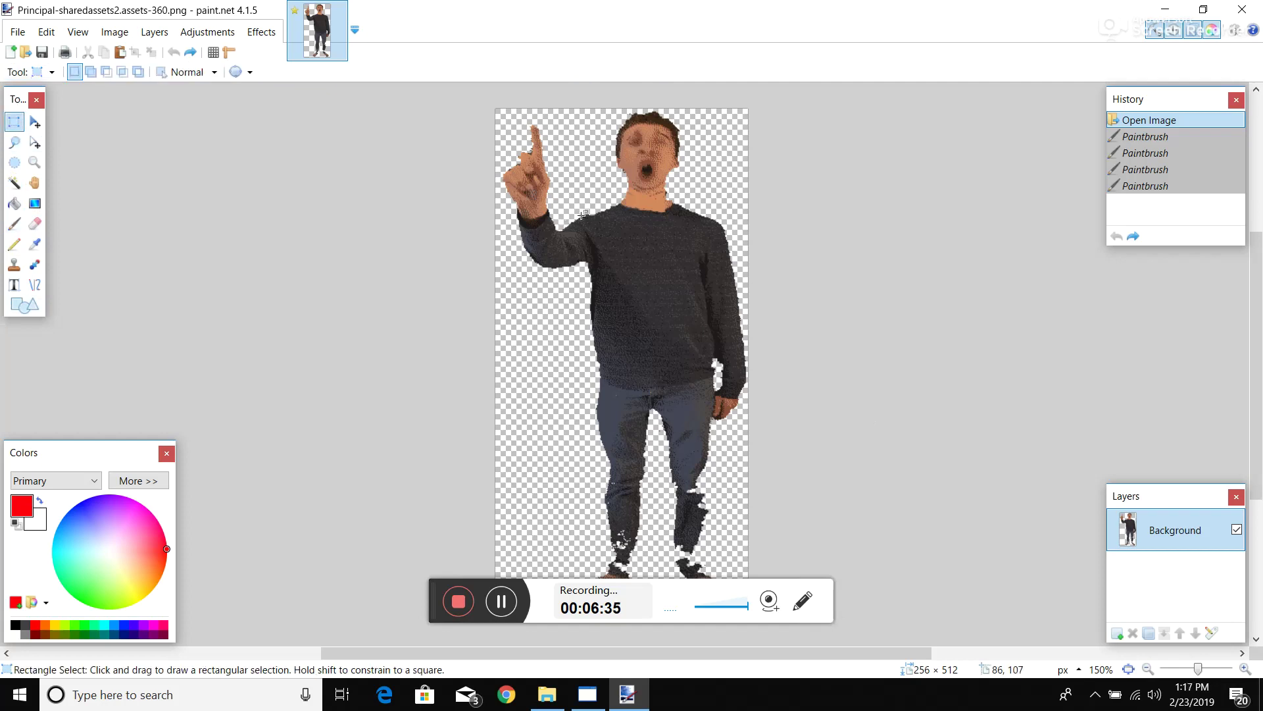
{"action": "left_click_drag", "start_coordinate": [673, 192], "coordinate": [617, 108]}
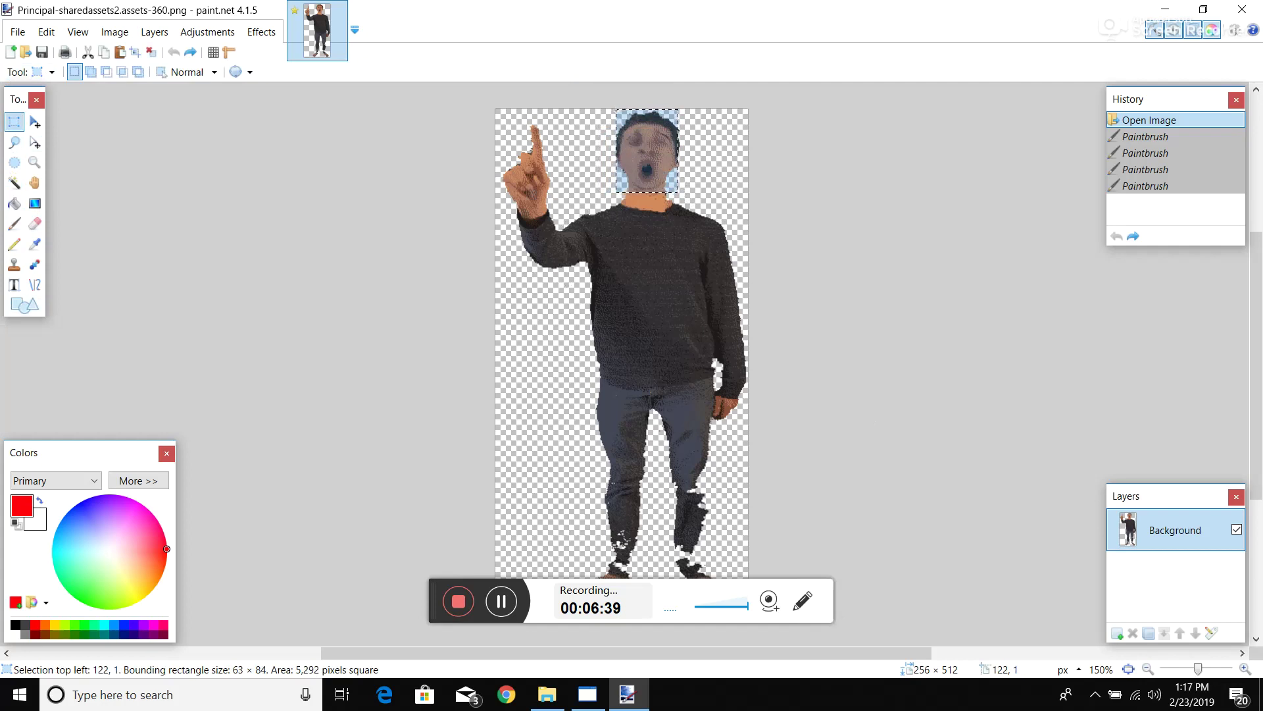
{"action": "left_click_drag", "start_coordinate": [617, 109], "coordinate": [616, 109]}
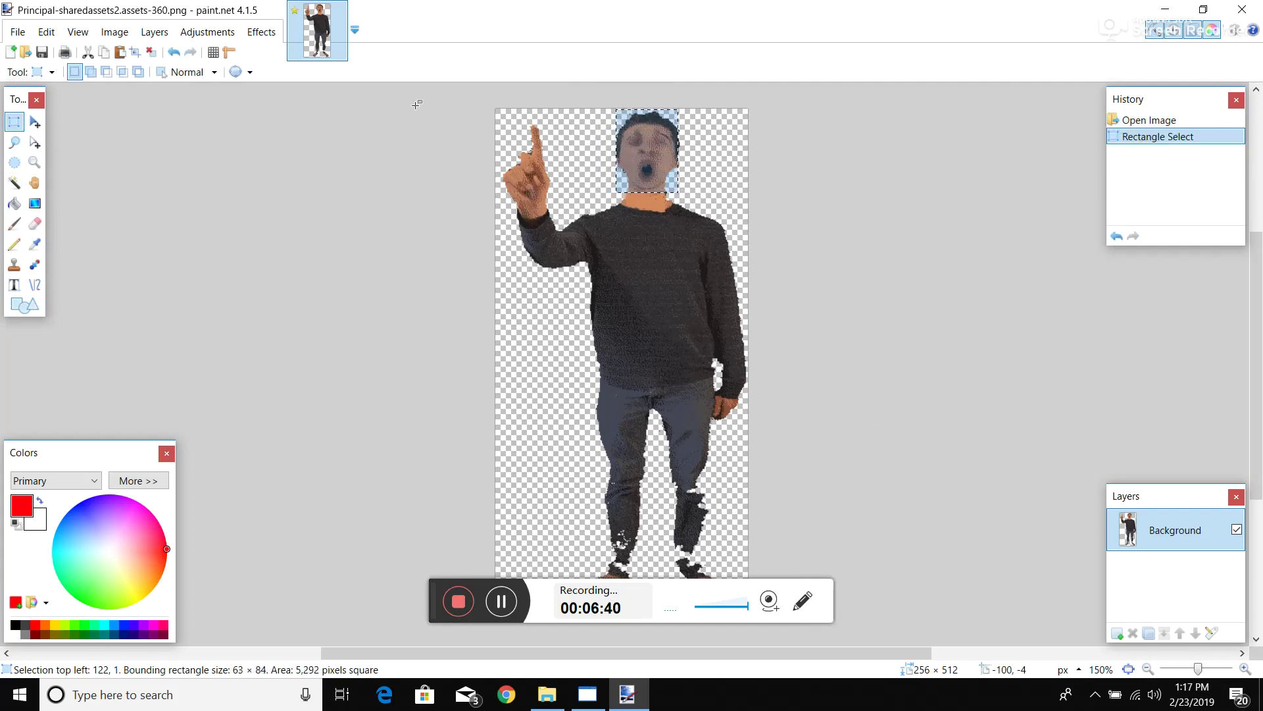
{"action": "left_click", "coordinate": [88, 52]}
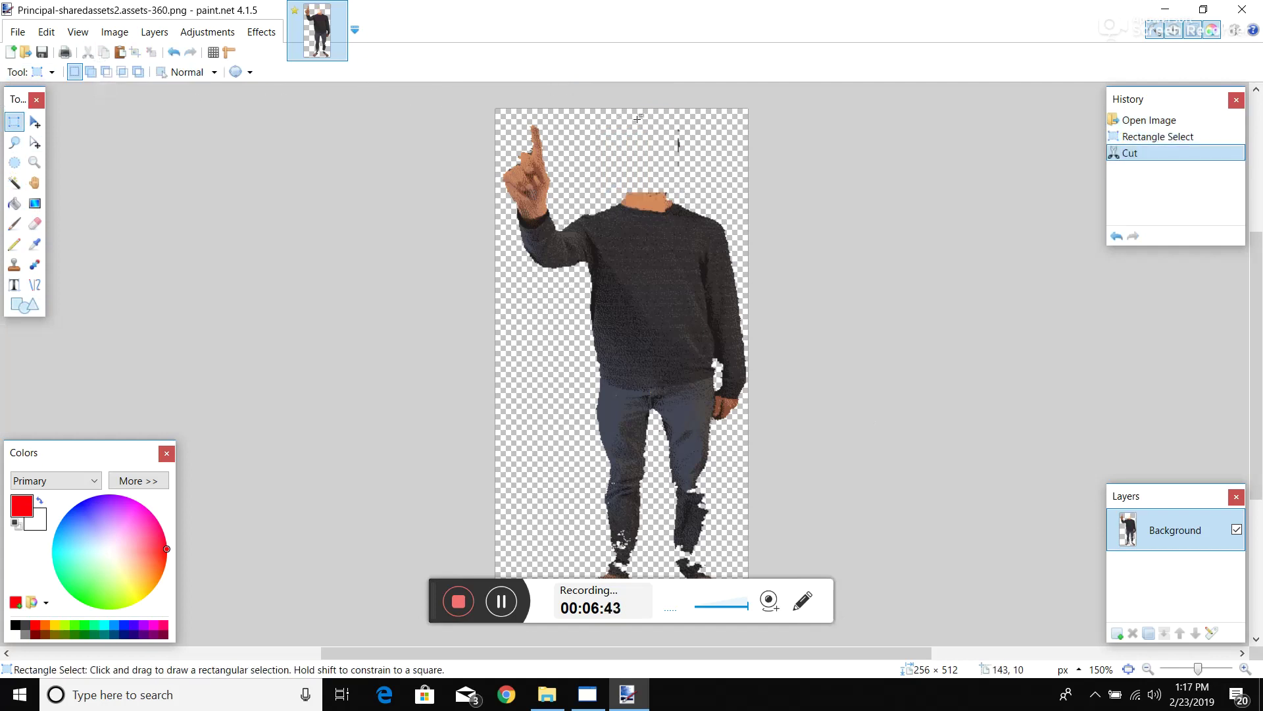
Step: Erase the leftover head pixels above the shoulder with the Eraser at brush width 7
{"action": "left_click", "coordinate": [35, 223]}
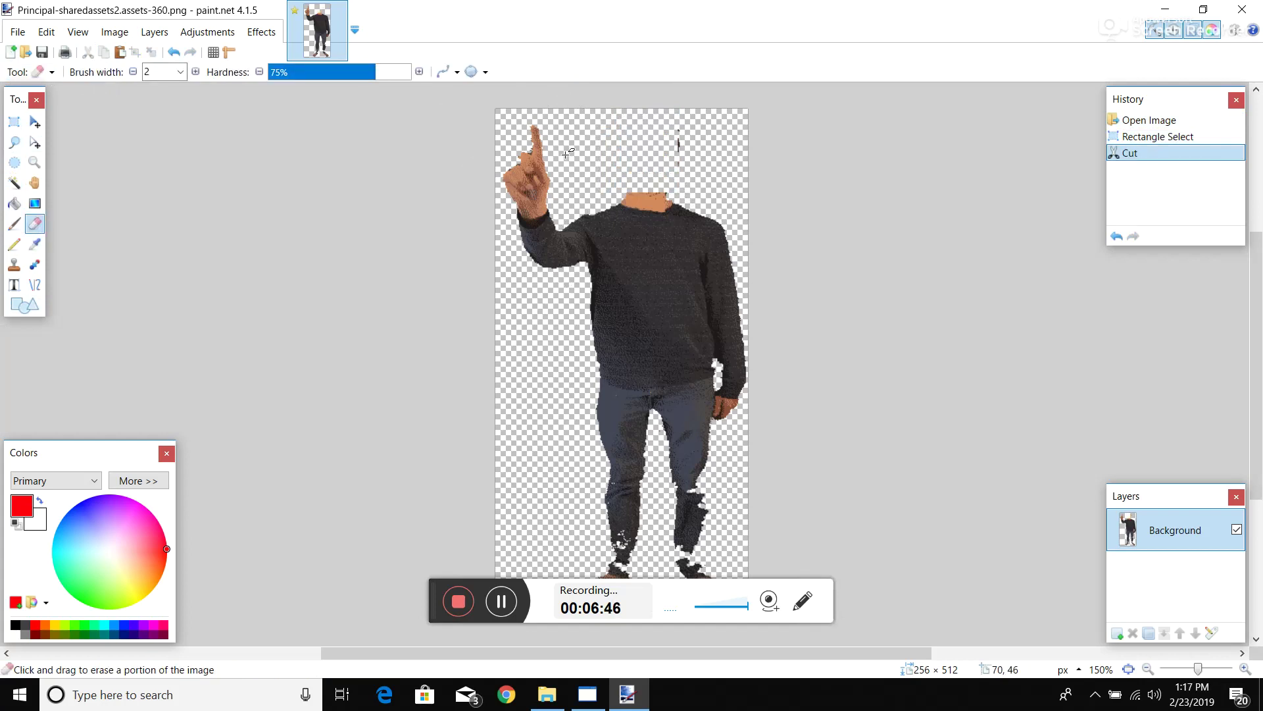
{"action": "left_click", "coordinate": [175, 72]}
{"action": "left_click", "coordinate": [206, 147]}
{"action": "left_click_drag", "start_coordinate": [675, 118], "coordinate": [670, 119]}
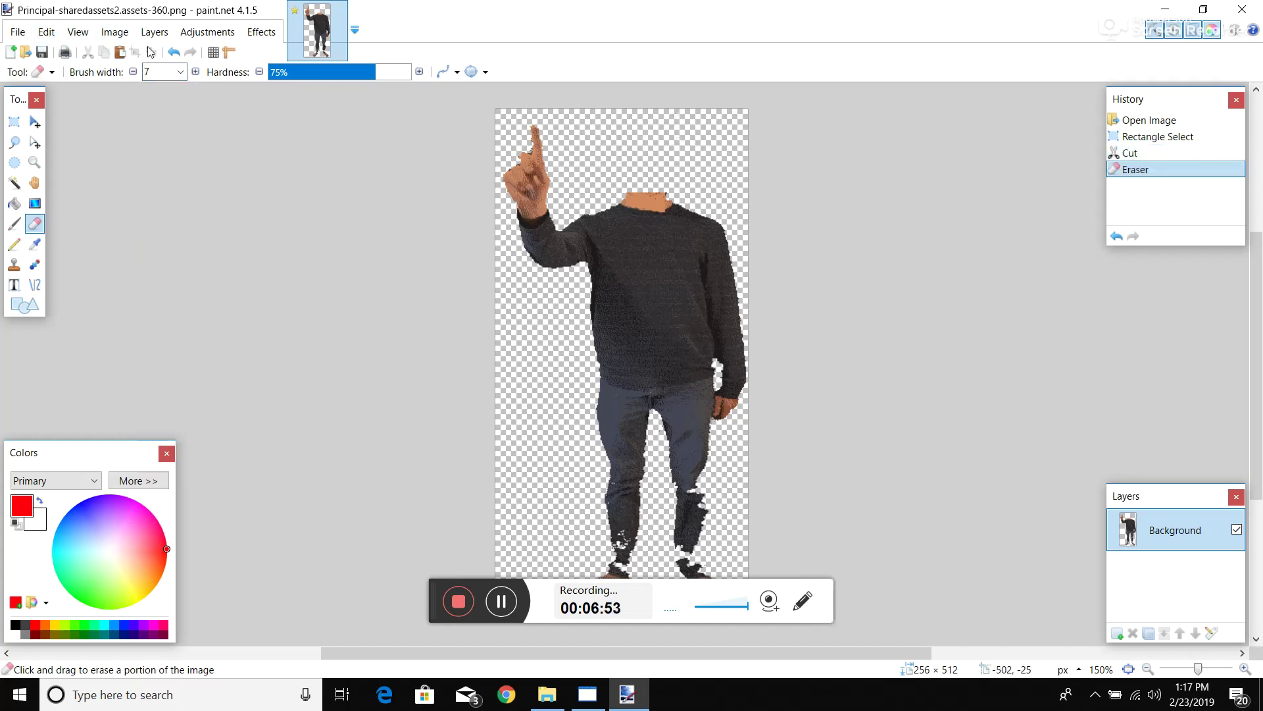
Step: Paste the cut head, move it onto the middle of the shirt and deselect it
{"action": "left_click", "coordinate": [120, 52]}
{"action": "left_click_drag", "start_coordinate": [659, 171], "coordinate": [666, 326]}
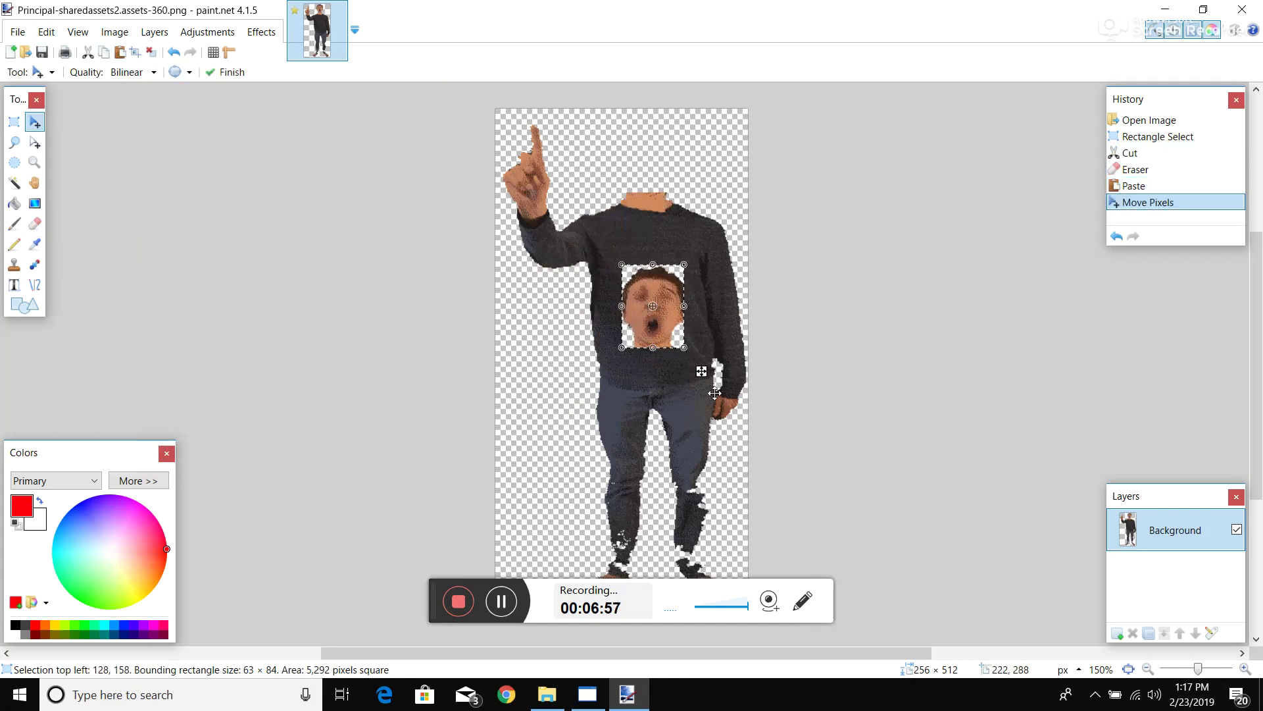
{"action": "key", "text": "ctrl+d"}
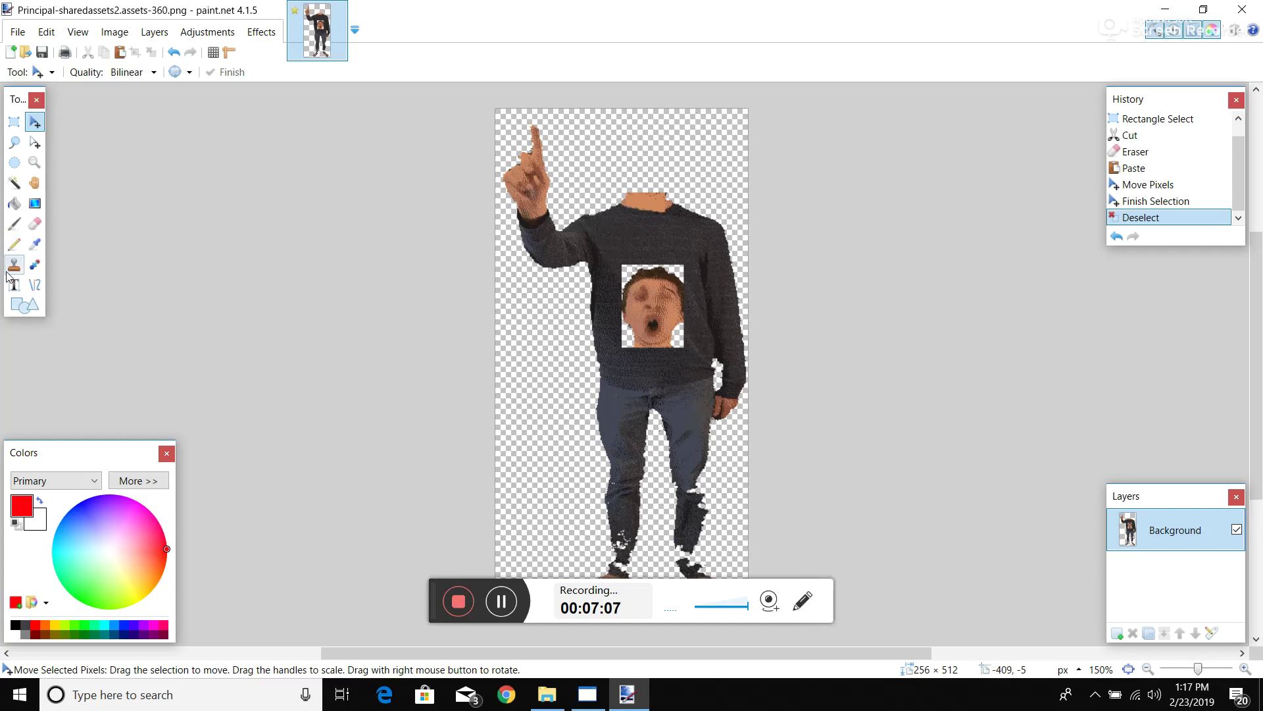
Step: Select the raised arm with a rectangle of about 93 × 164 pixels, then cut and paste it as a movable selection
{"action": "left_click", "coordinate": [14, 122]}
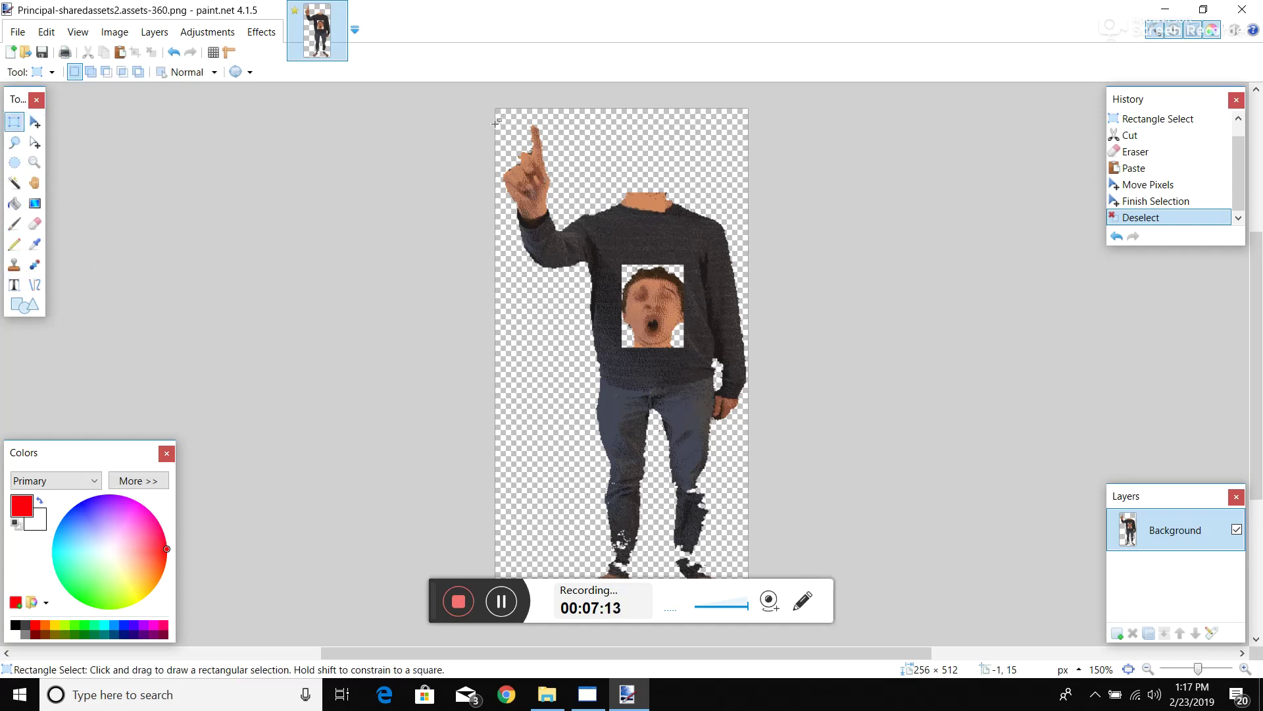
{"action": "left_click_drag", "start_coordinate": [496, 123], "coordinate": [590, 283]}
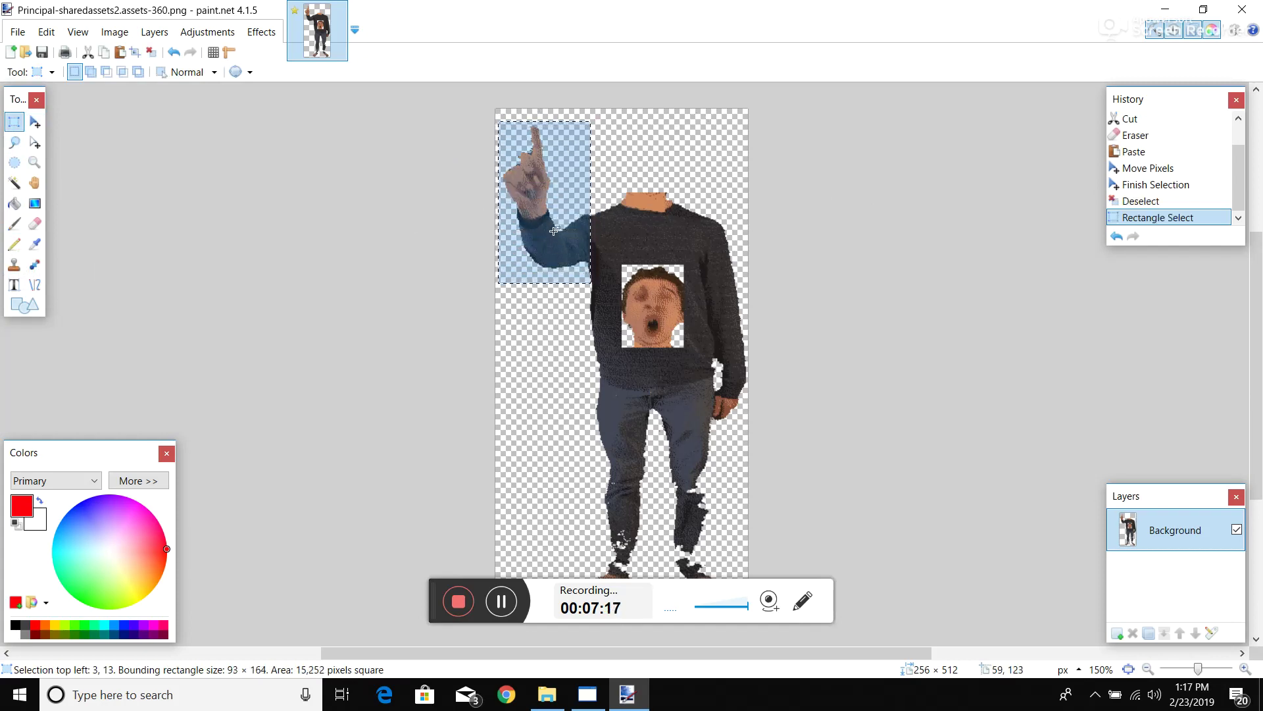
{"action": "left_click", "coordinate": [88, 52]}
{"action": "left_click", "coordinate": [120, 52]}
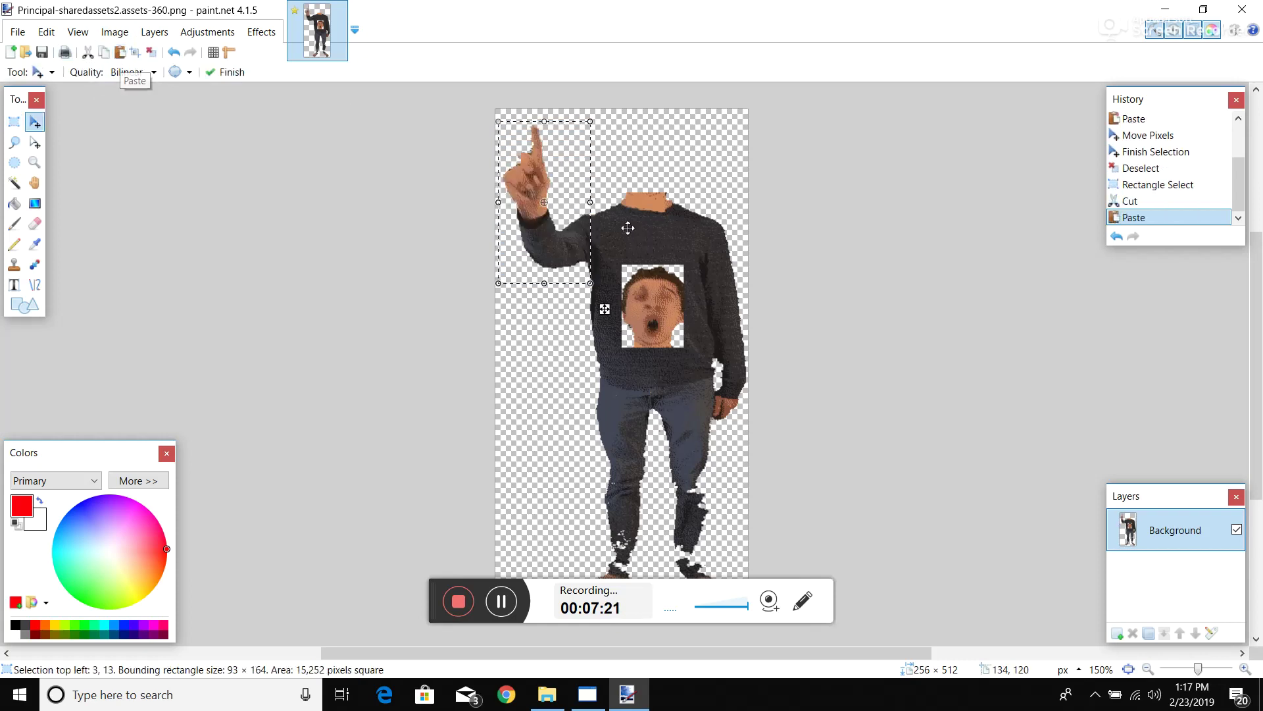
Step: Rotate the pasted arm about 88° clockwise, position it on top of the neck and deselect it
{"action": "left_click_drag", "start_coordinate": [572, 164], "coordinate": [643, 166]}
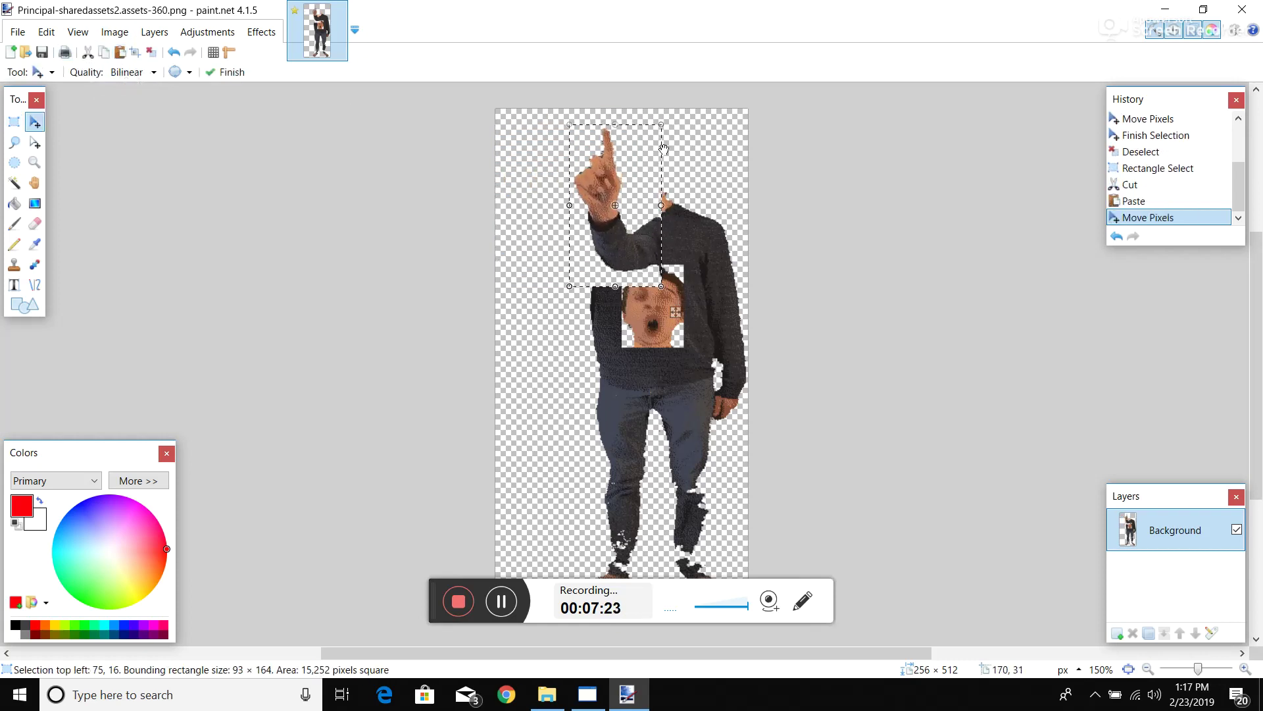
{"action": "left_click_drag", "start_coordinate": [652, 117], "coordinate": [878, 287]}
{"action": "left_click_drag", "start_coordinate": [559, 231], "coordinate": [635, 172]}
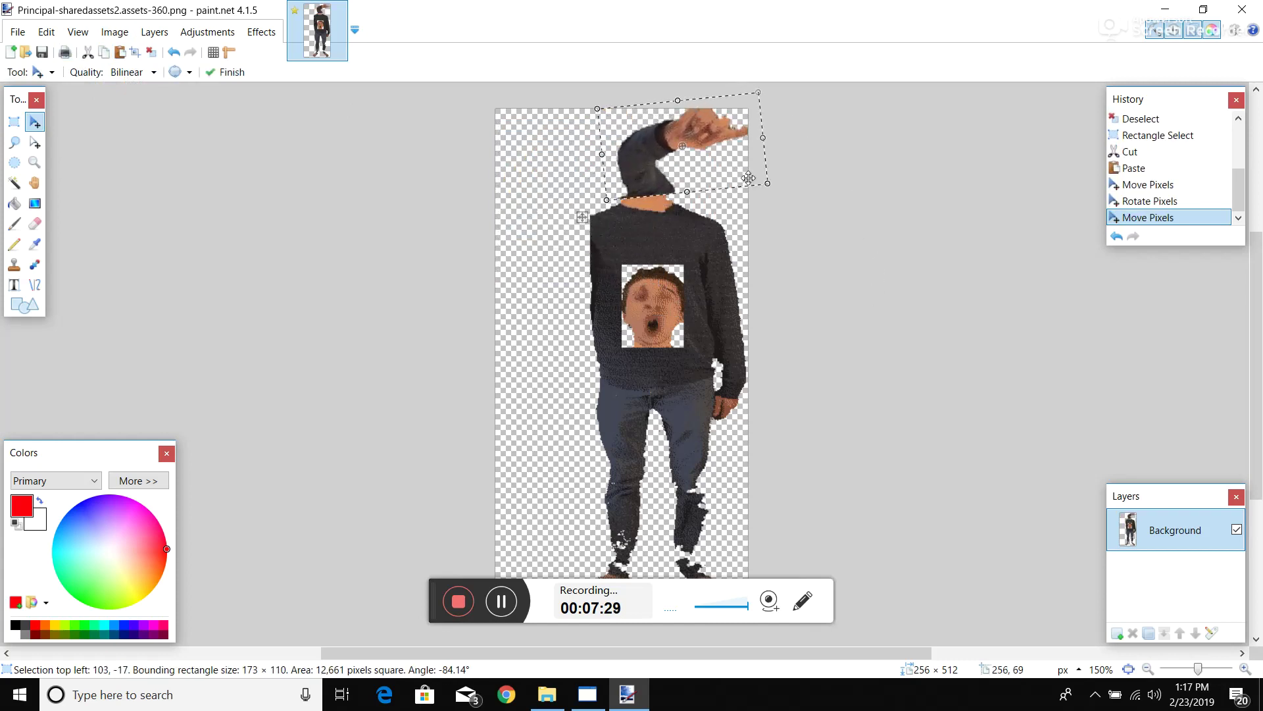
{"action": "left_click_drag", "start_coordinate": [779, 169], "coordinate": [782, 184]}
{"action": "key", "text": "Down"}
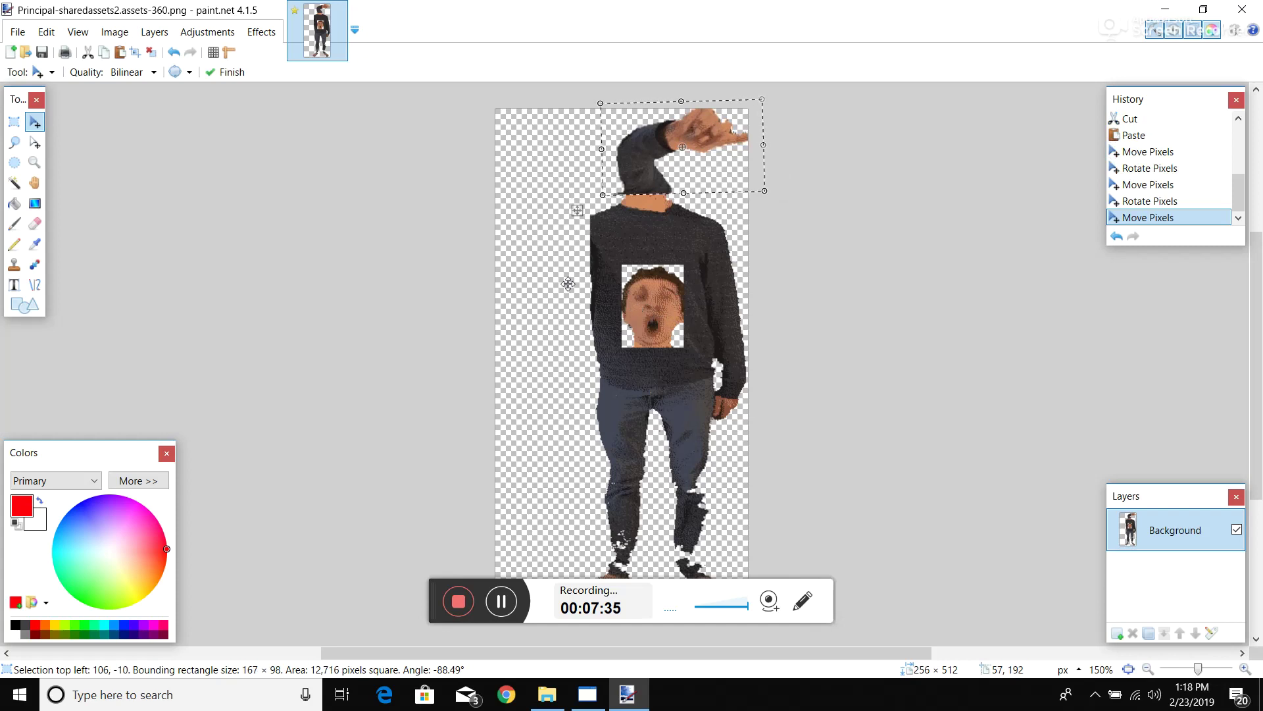
{"action": "key", "text": "ctrl+d"}
Step: Select the whole image, shift it around, move it back in line with the canvas and deselect it
{"action": "key", "text": "ctrl+a"}
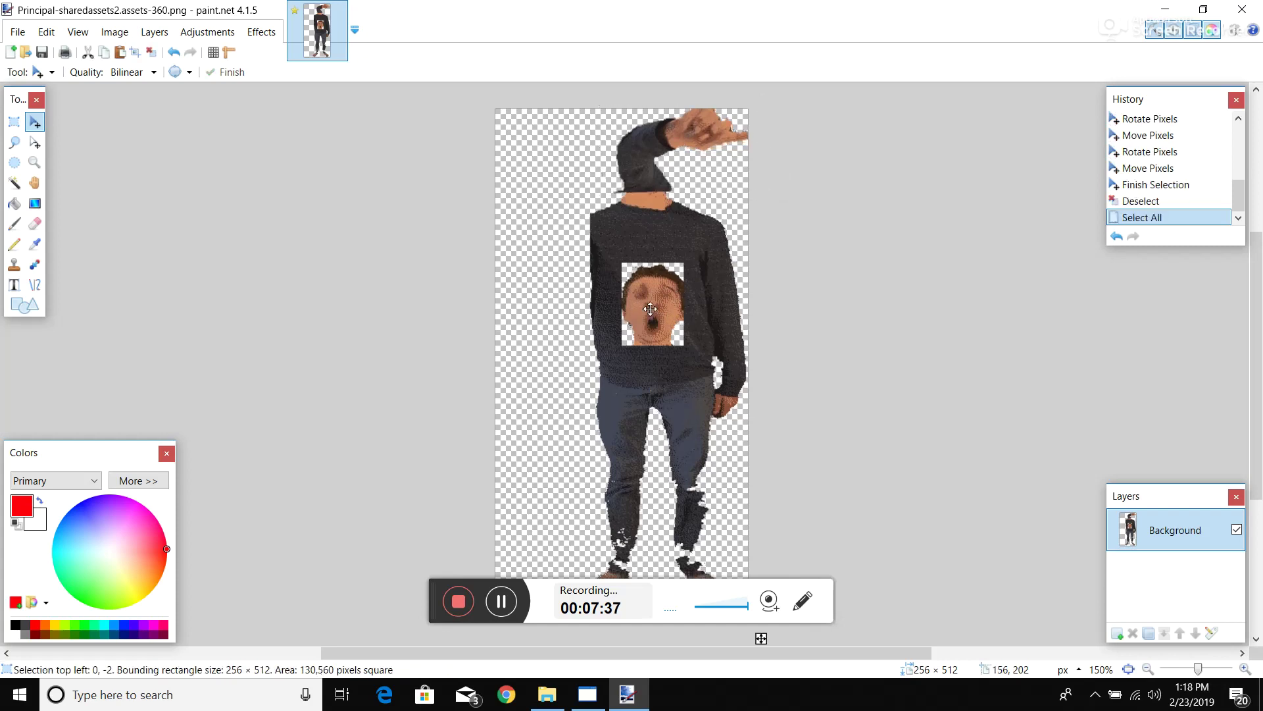
{"action": "left_click_drag", "start_coordinate": [648, 310], "coordinate": [619, 314]}
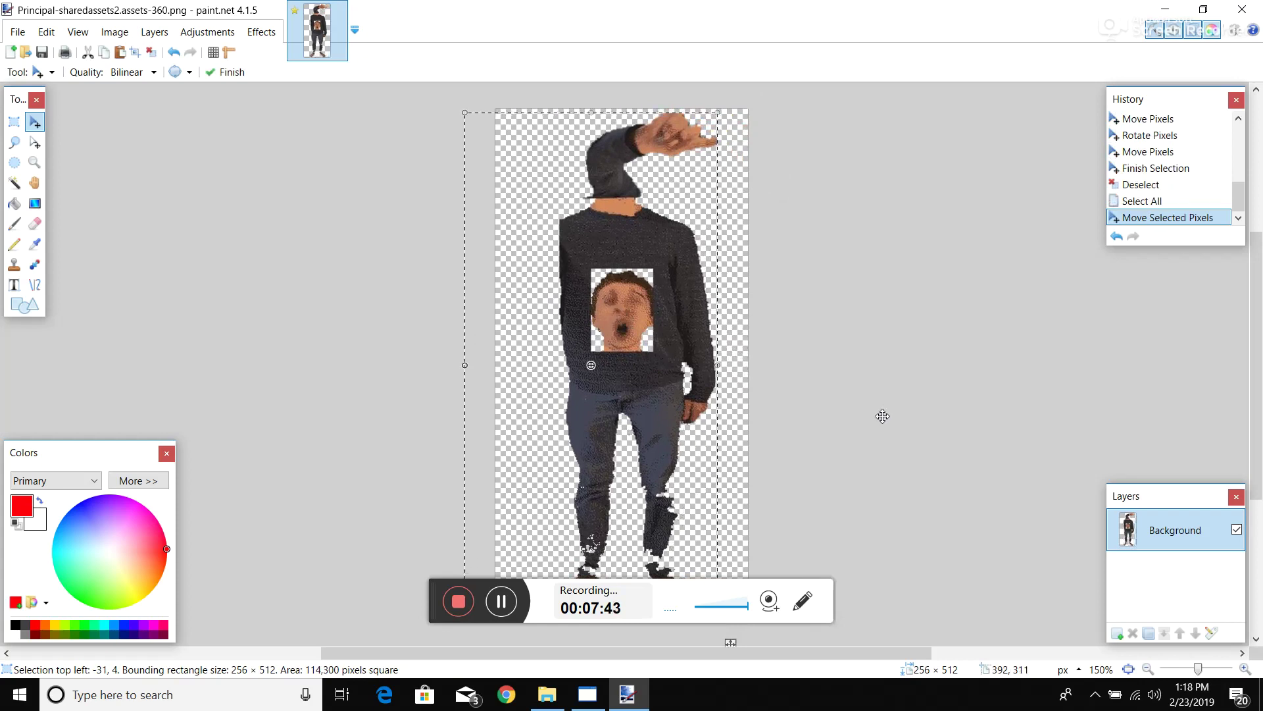
{"action": "left_click_drag", "start_coordinate": [683, 347], "coordinate": [708, 354]}
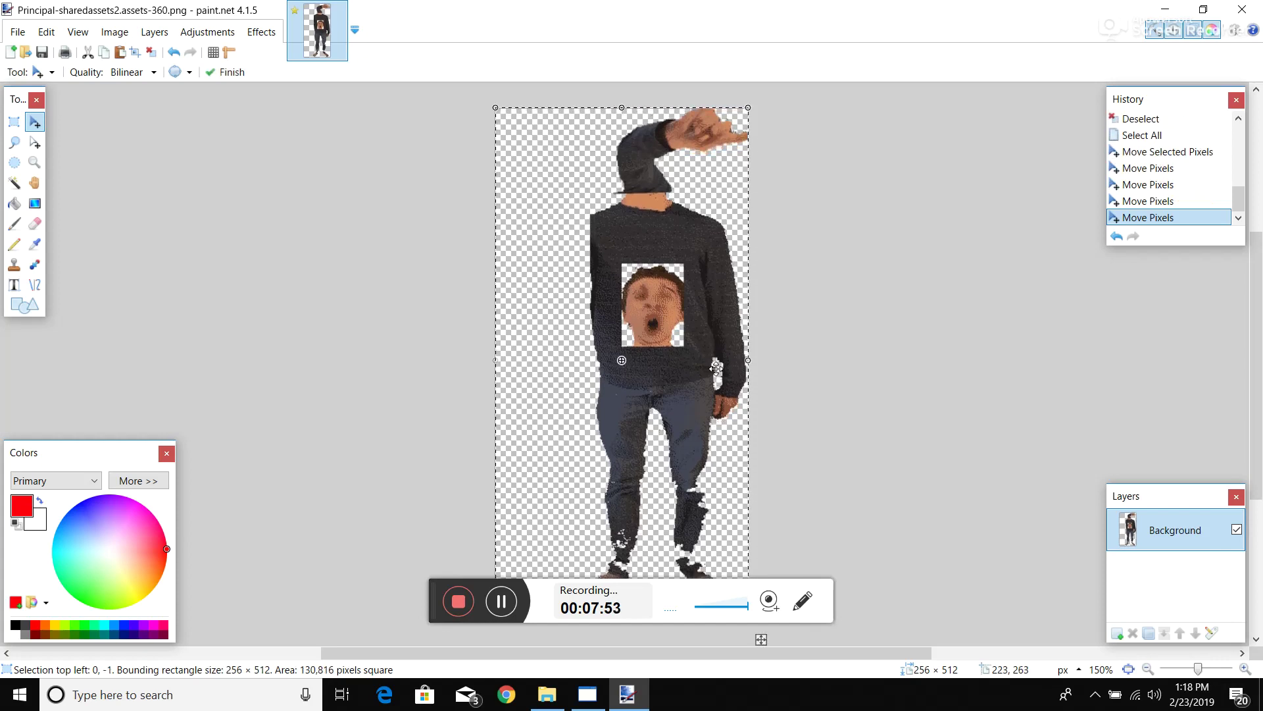
{"action": "key", "text": "ctrl+d"}
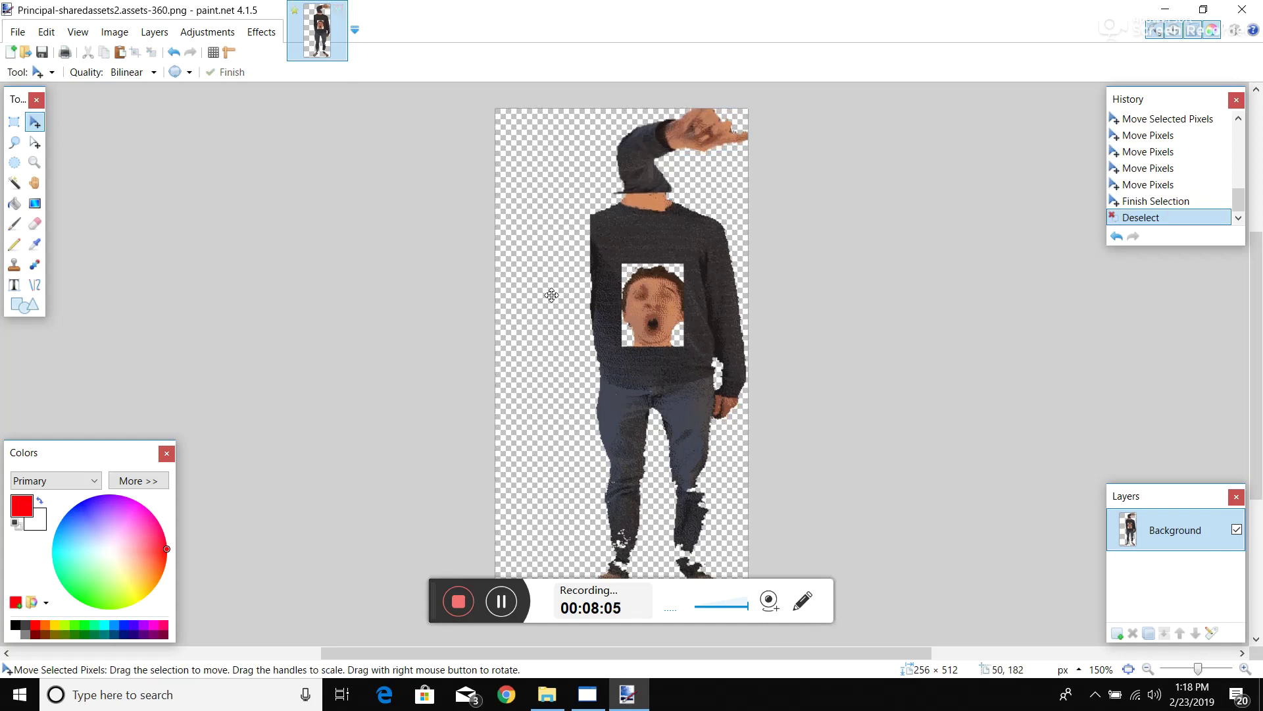
Step: Save the edited Principal PNG with the auto-detected bit depth and close the image editor
{"action": "left_click", "coordinate": [14, 123]}
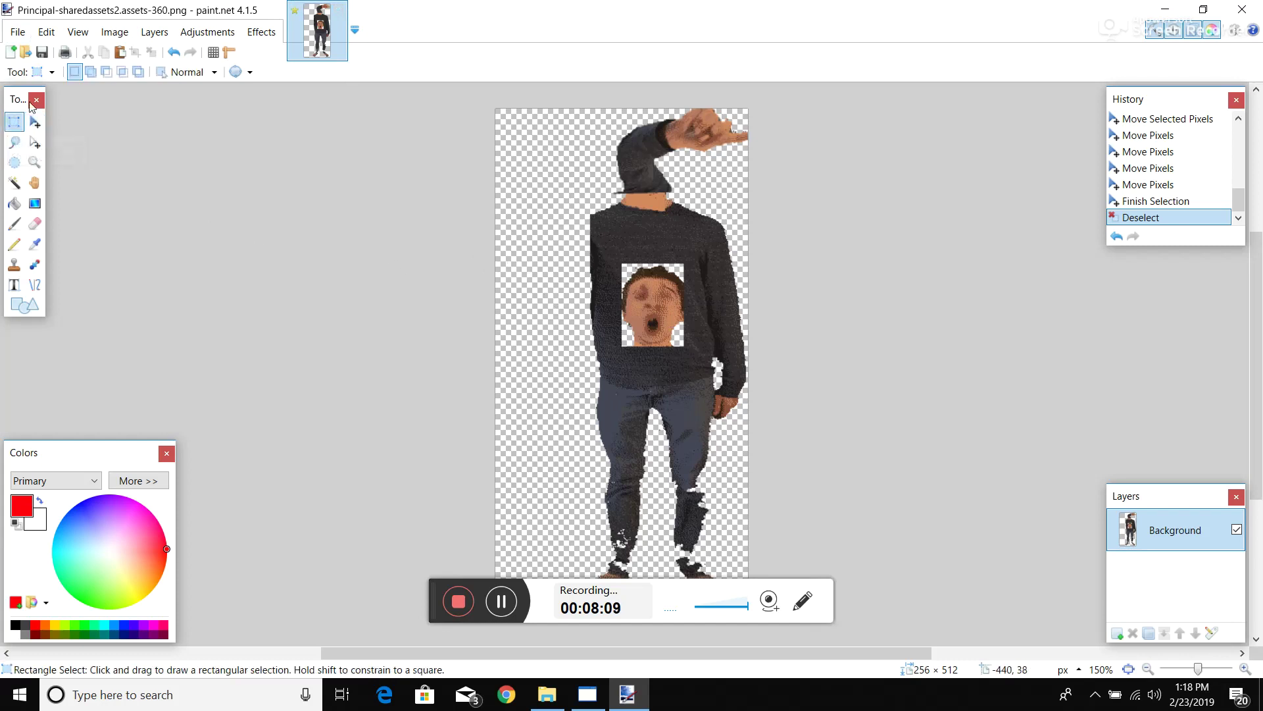
{"action": "left_click", "coordinate": [18, 31]}
{"action": "key", "text": "Escape"}
{"action": "left_click", "coordinate": [18, 31]}
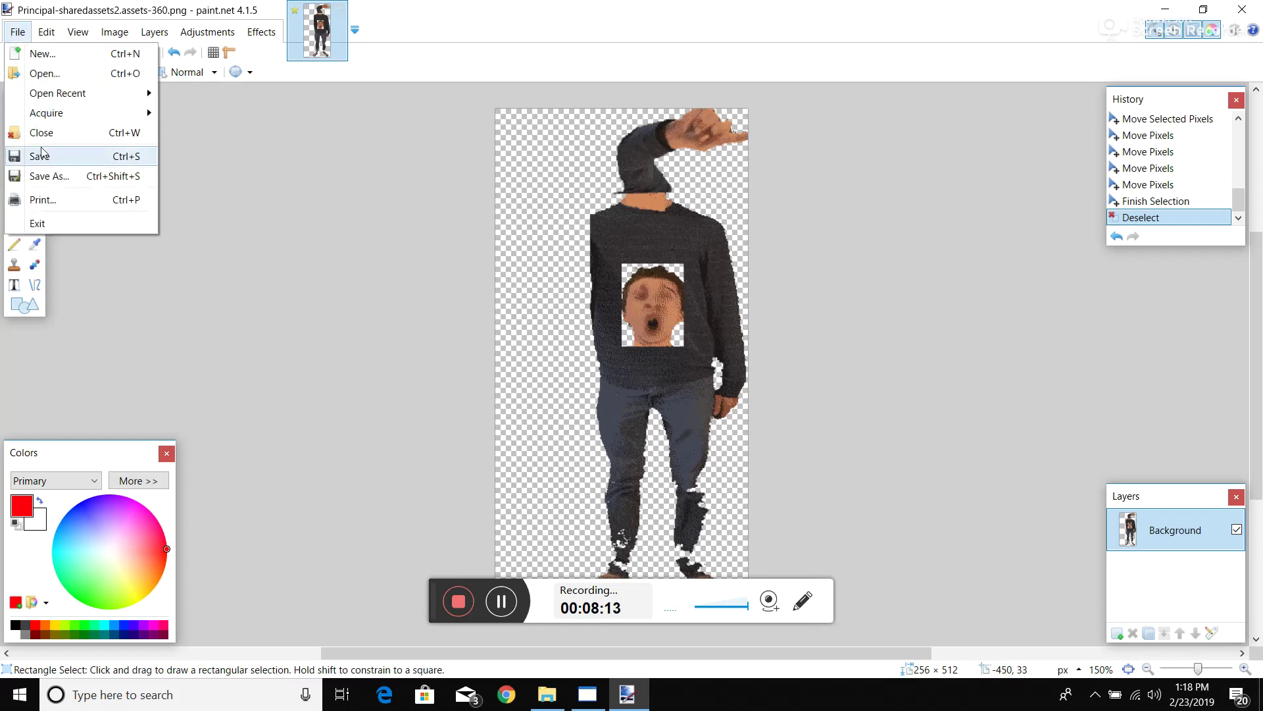
{"action": "key", "text": "Escape"}
{"action": "left_click", "coordinate": [18, 32]}
{"action": "left_click", "coordinate": [57, 152]}
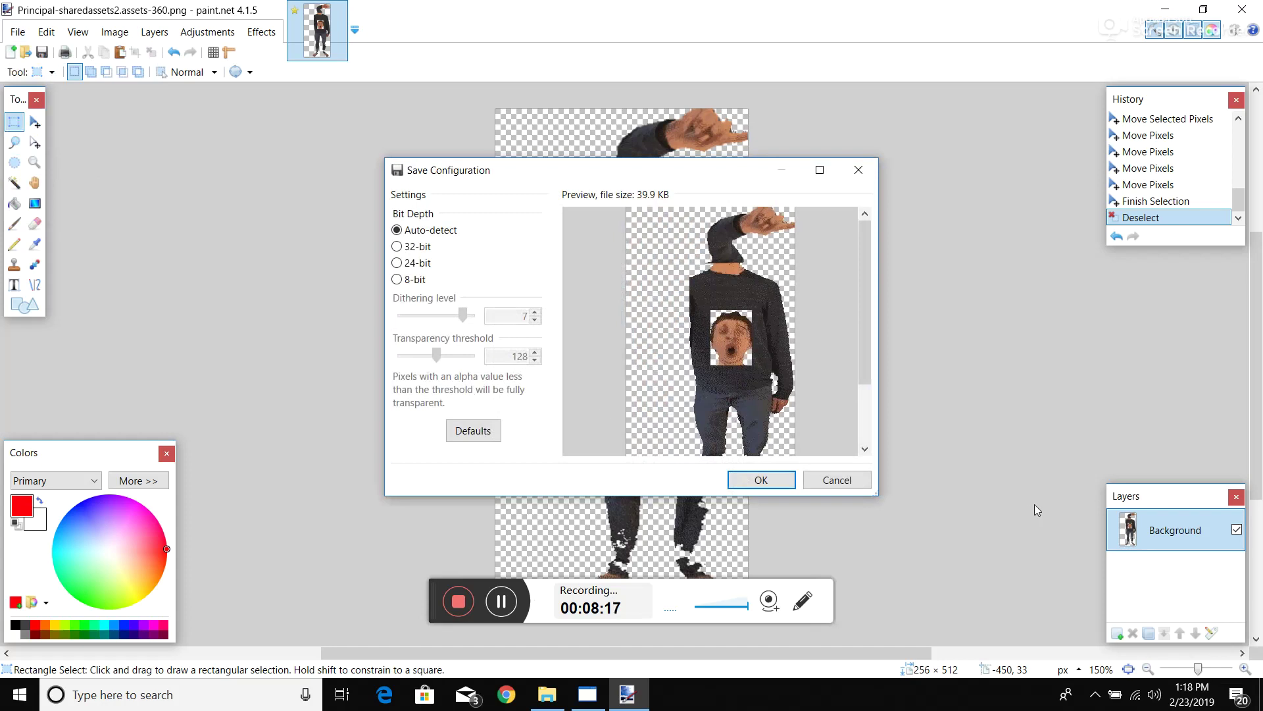
{"action": "left_click", "coordinate": [740, 475]}
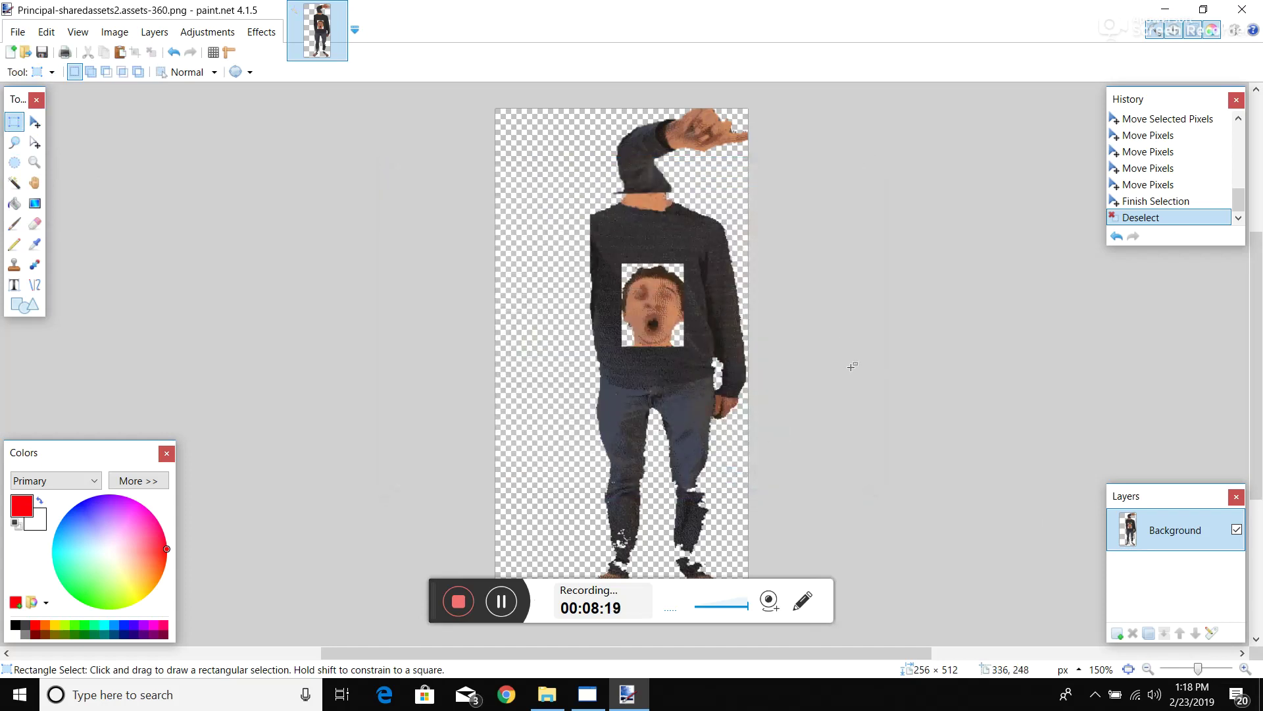
{"action": "key", "text": "alt+F4"}
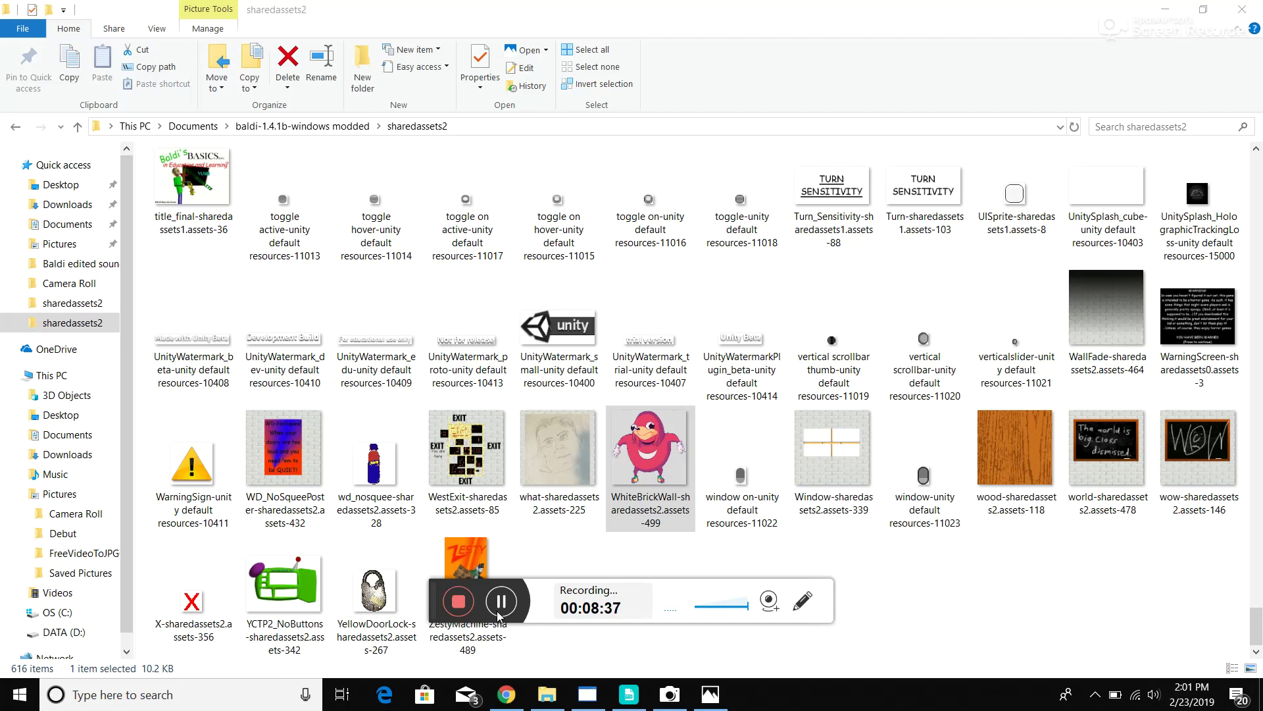
{"action": "scroll", "coordinate": [889, 348], "scroll_direction": "up", "scroll_amount": 15}
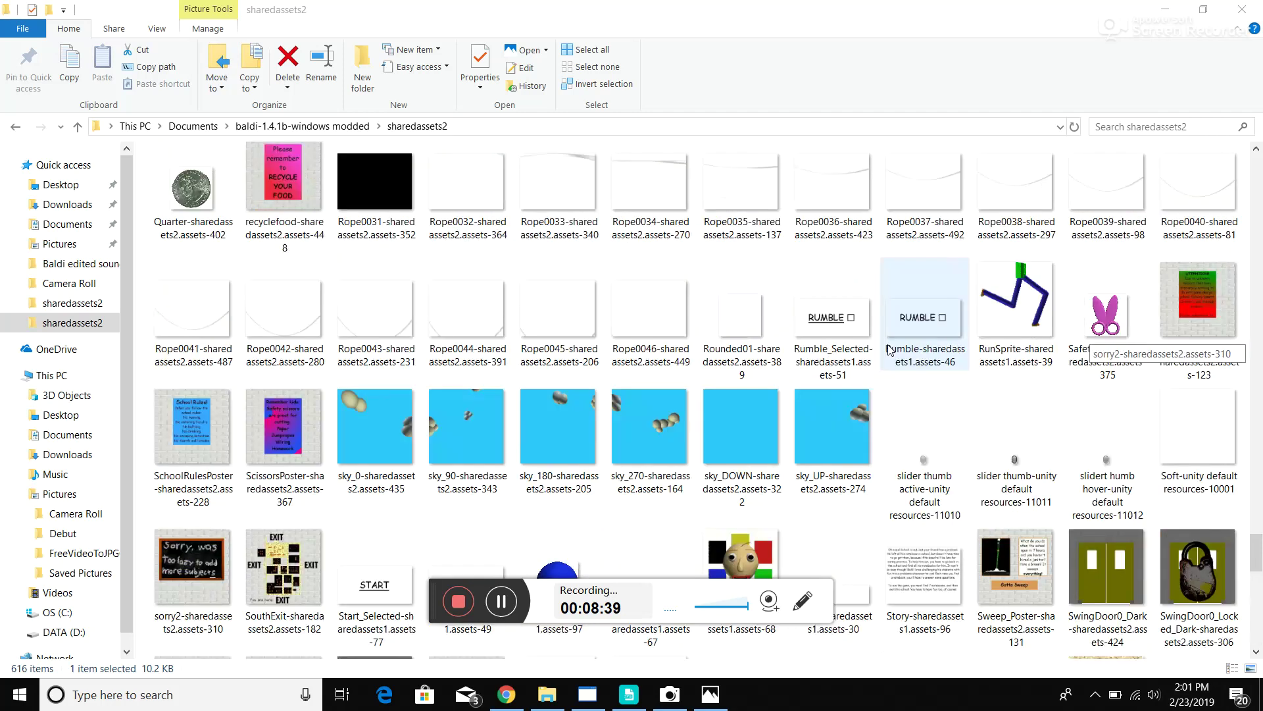
{"action": "scroll", "coordinate": [890, 349], "scroll_direction": "up", "scroll_amount": 12}
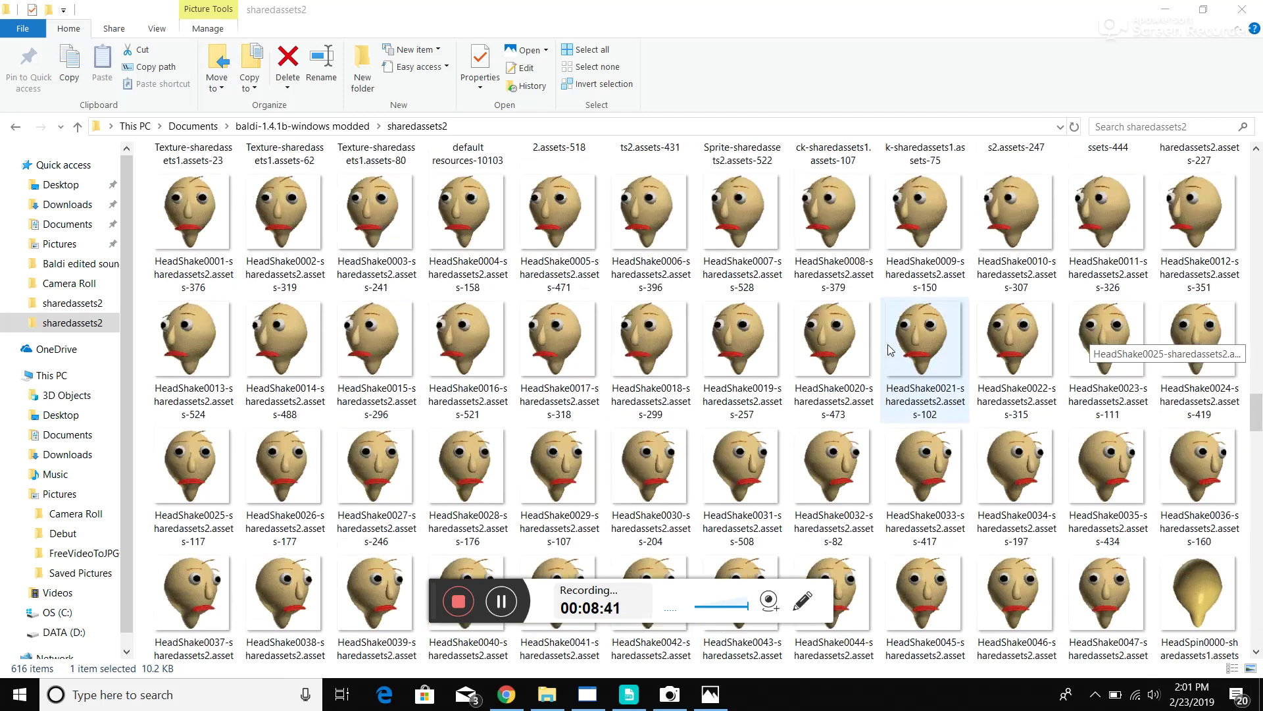
{"action": "scroll", "coordinate": [1013, 469], "scroll_direction": "up", "scroll_amount": 2}
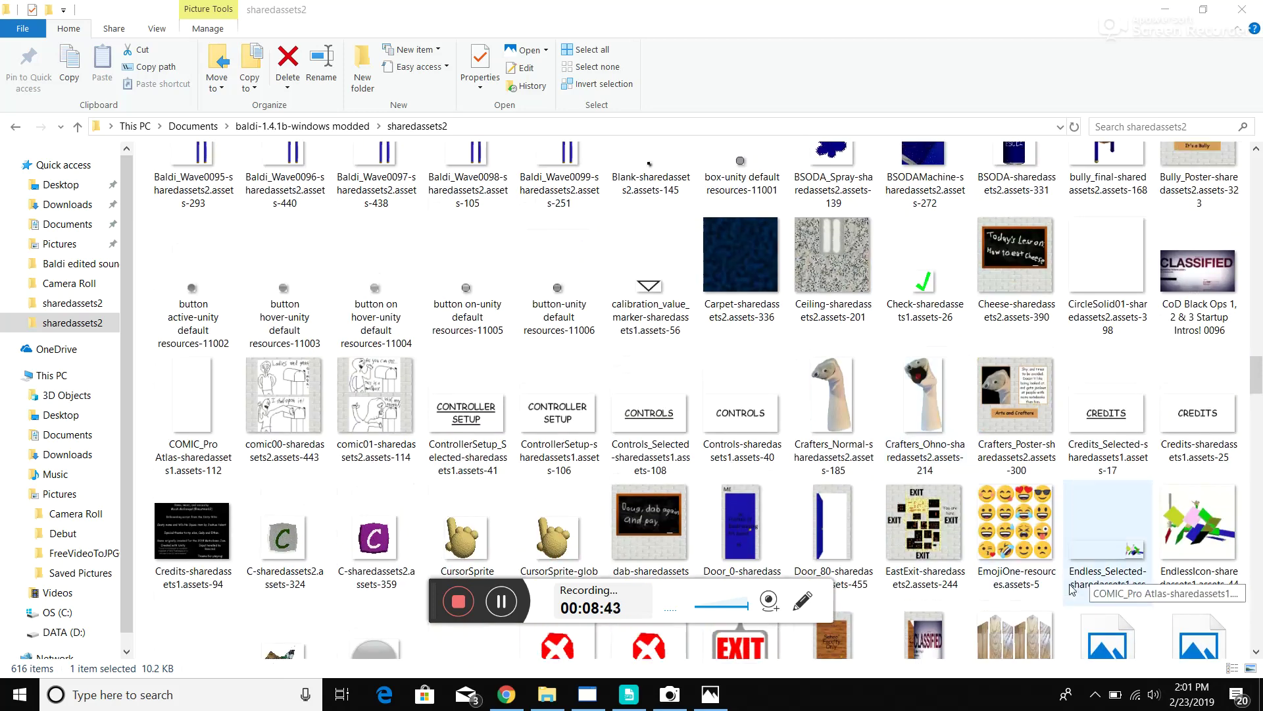
{"action": "scroll", "coordinate": [728, 391], "scroll_direction": "down", "scroll_amount": 5}
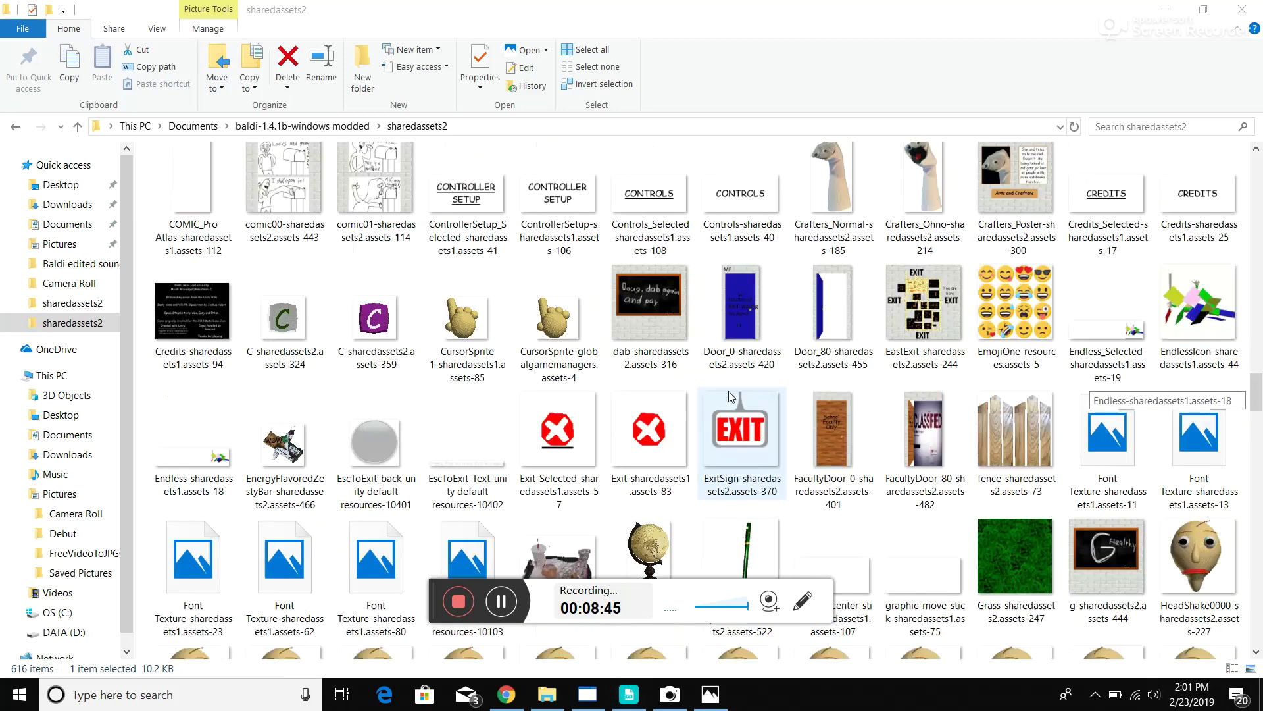
Step: Switch to Unity Assets Bundle Extractor and open sharedassets2.assets from the Baldi's Basics data folder inside baldi-1.4.1b-windows modded
{"action": "left_click", "coordinate": [587, 694]}
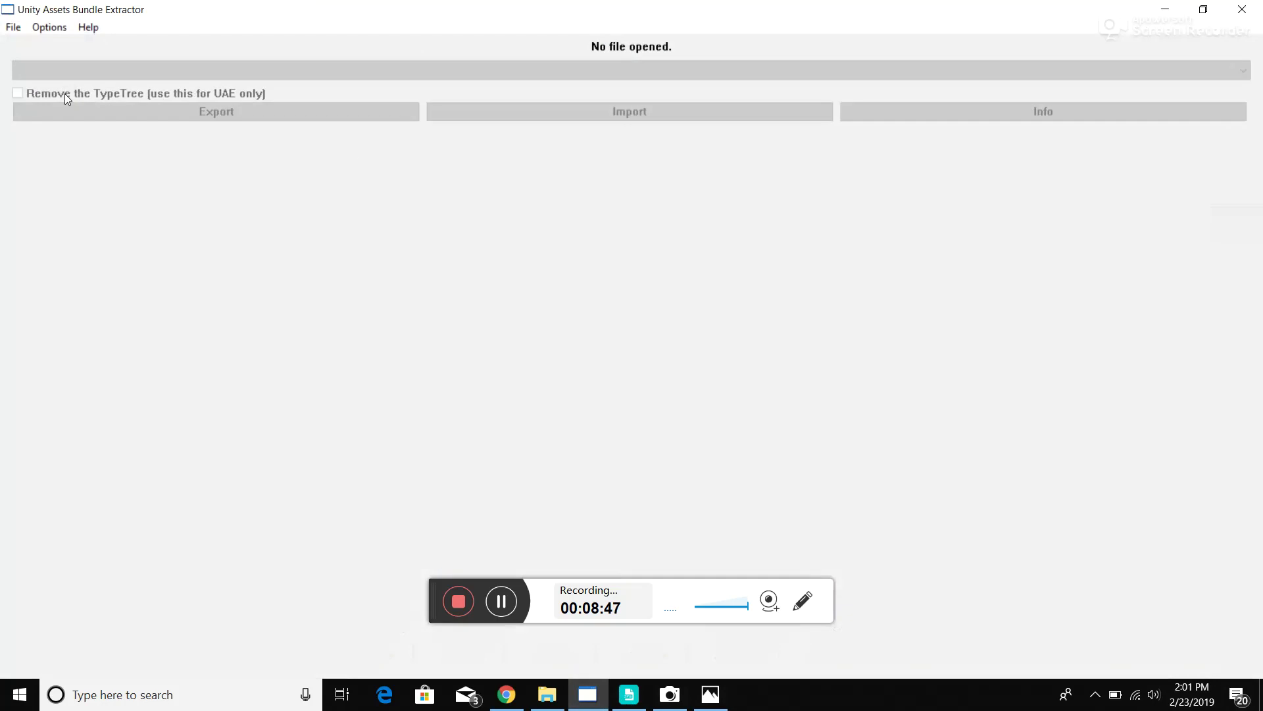
{"action": "left_click", "coordinate": [8, 29]}
{"action": "left_click", "coordinate": [34, 46]}
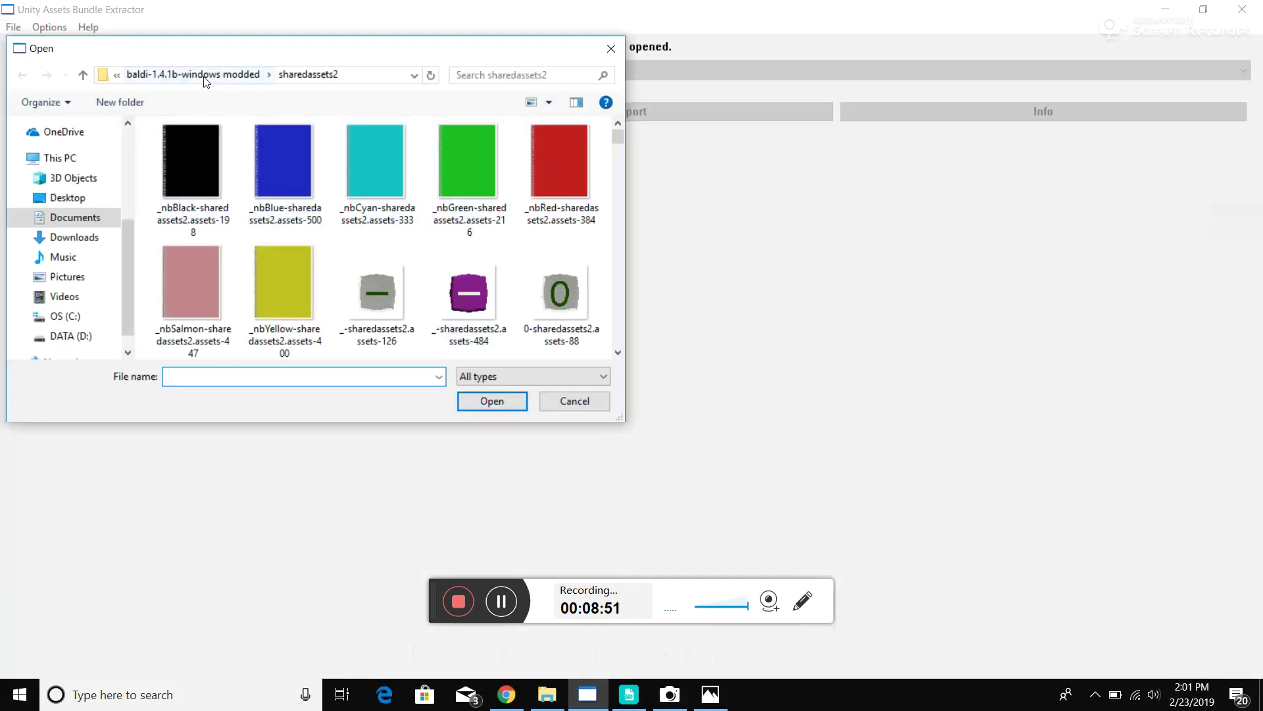
{"action": "left_click", "coordinate": [206, 77]}
{"action": "left_click", "coordinate": [285, 152]}
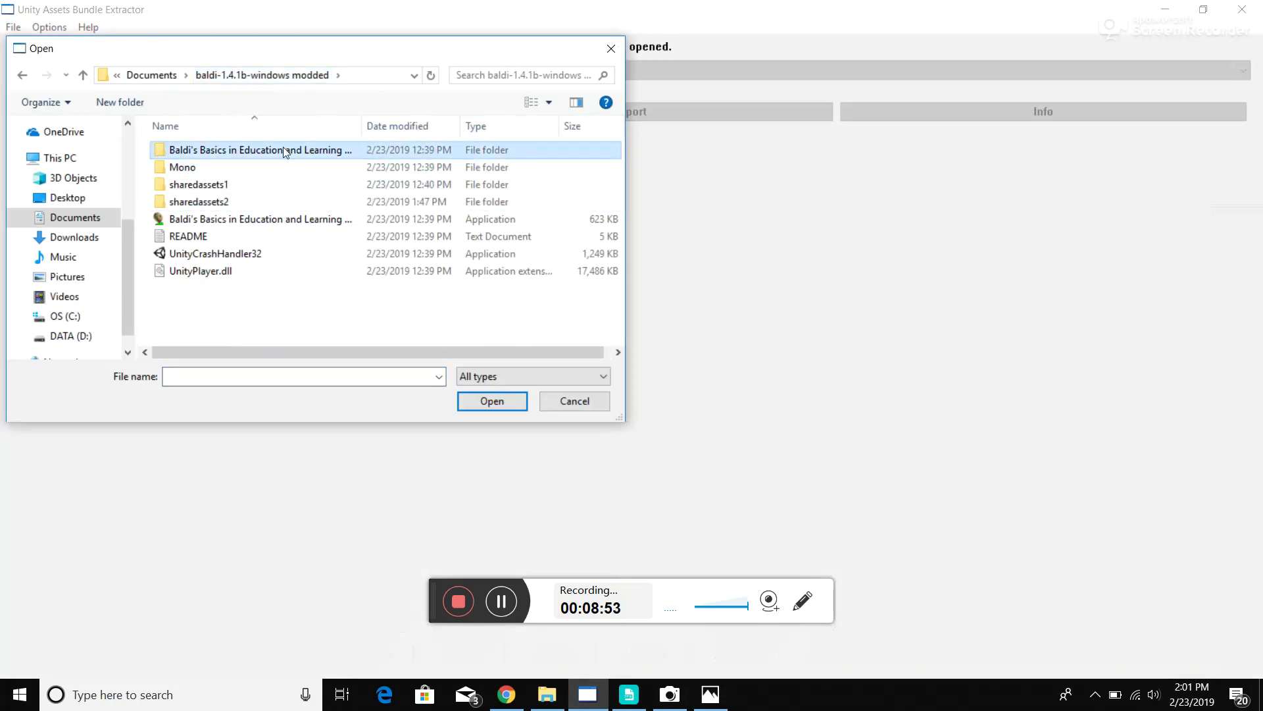
{"action": "double_click", "coordinate": [285, 151]}
{"action": "scroll", "coordinate": [365, 326], "scroll_direction": "down", "scroll_amount": 6}
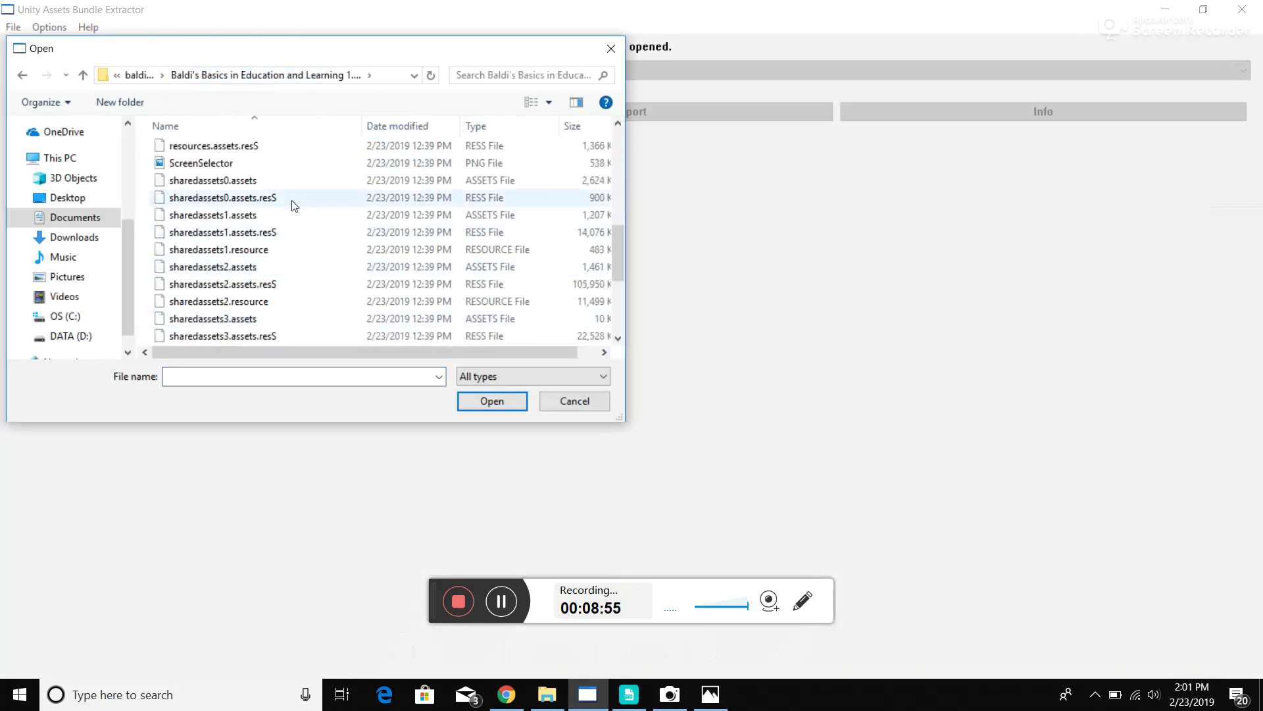
{"action": "left_click", "coordinate": [294, 267]}
{"action": "left_click", "coordinate": [505, 403]}
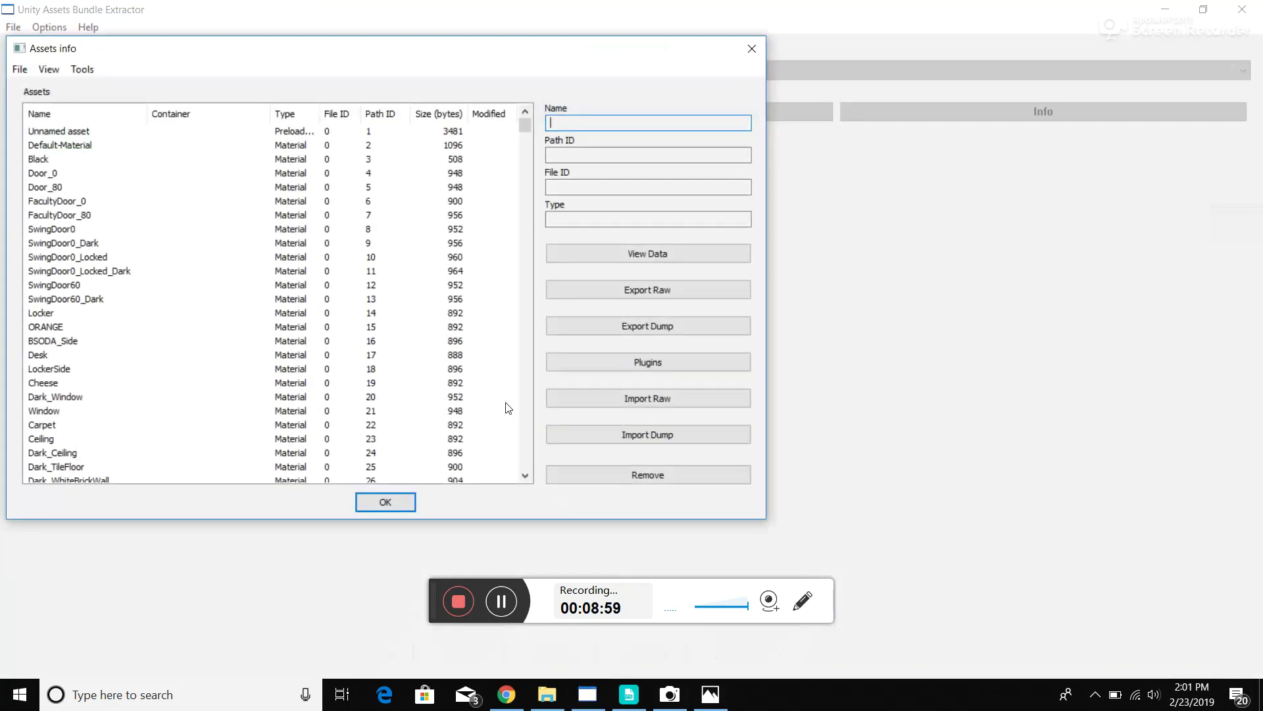
Step: Sort the assets by name and type in descending order, and select all textures from "wow" to the last "-" entry
{"action": "left_click", "coordinate": [127, 114]}
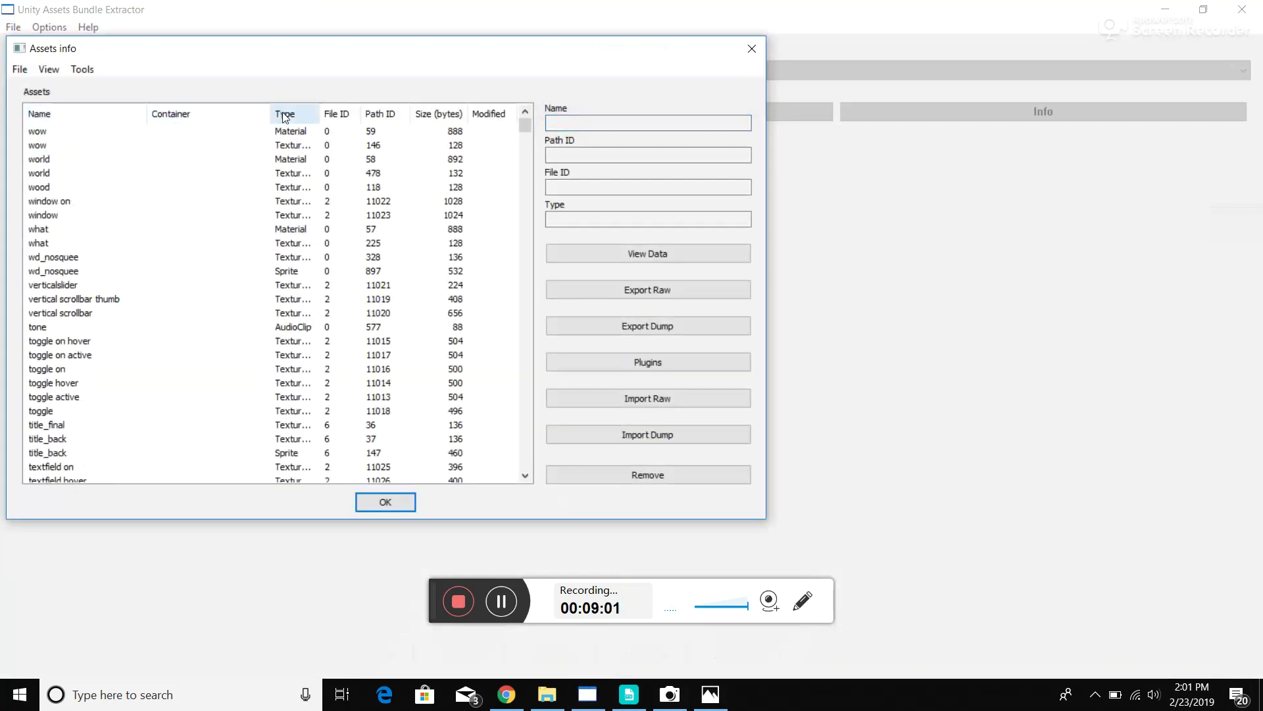
{"action": "scroll", "coordinate": [275, 319], "scroll_direction": "down", "scroll_amount": 2}
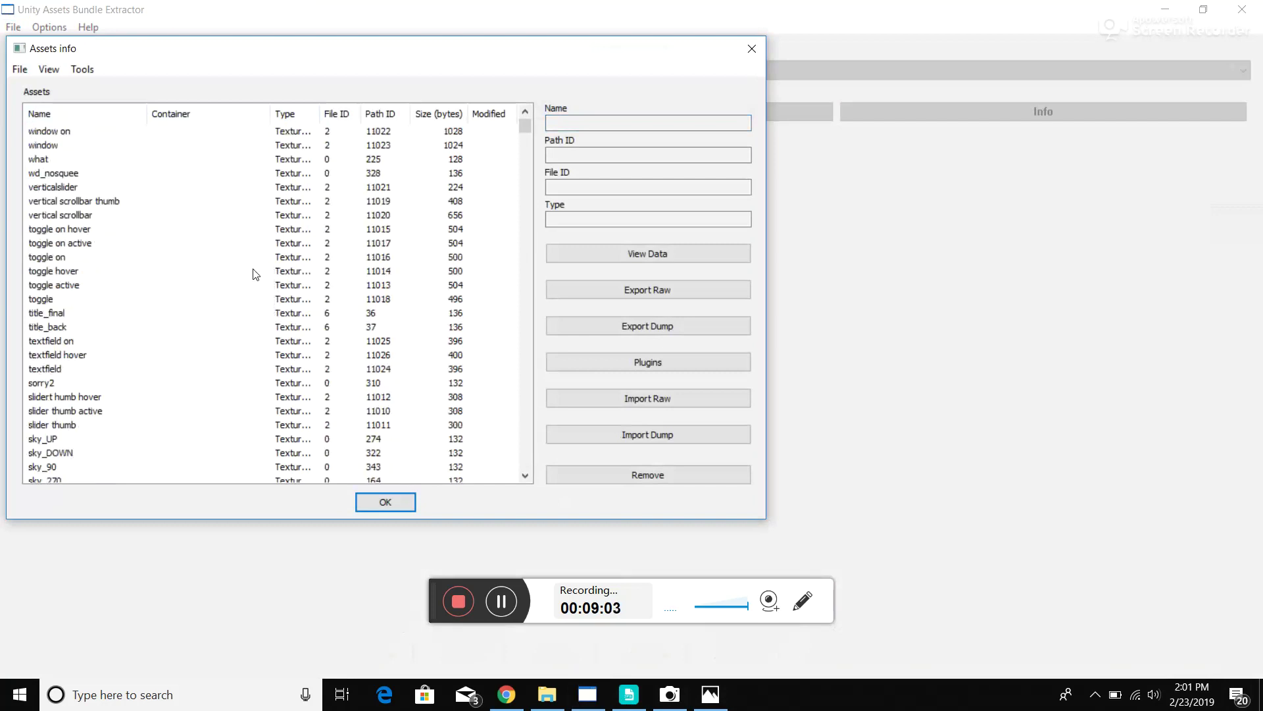
{"action": "scroll", "coordinate": [256, 274], "scroll_direction": "up", "scroll_amount": 2}
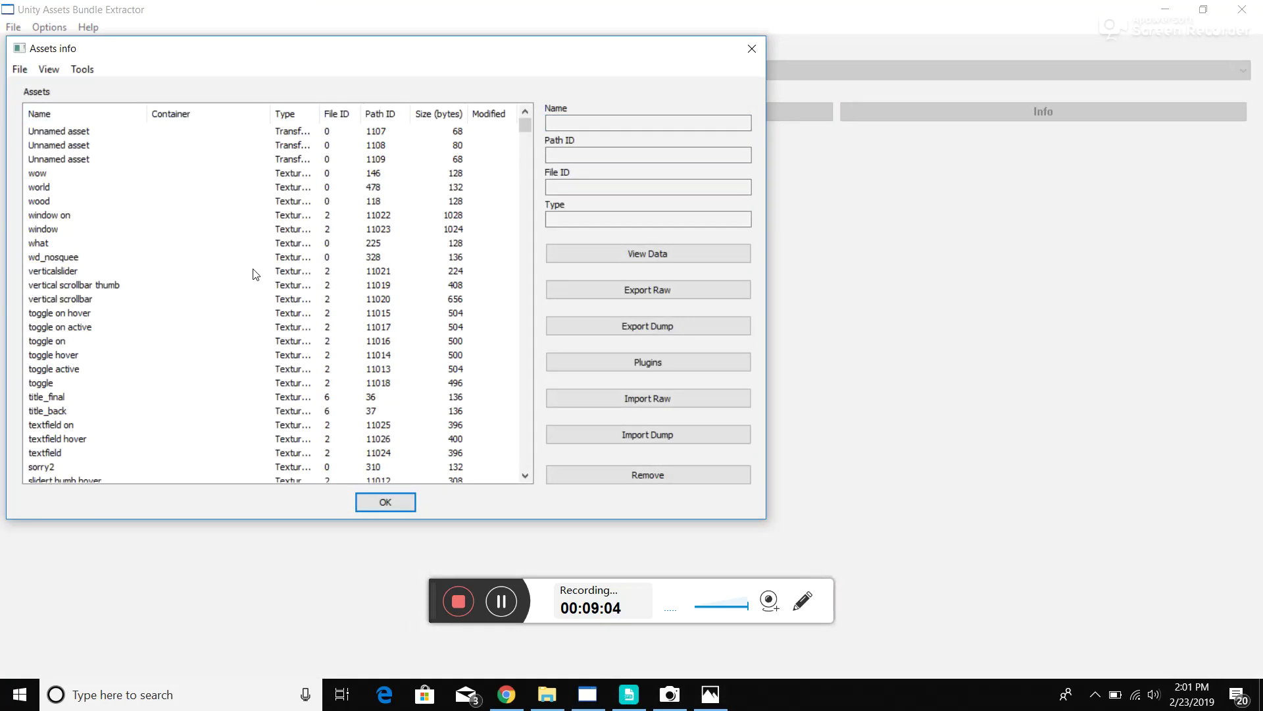
{"action": "left_click", "coordinate": [38, 174]}
{"action": "left_click_drag", "start_coordinate": [523, 131], "coordinate": [559, 198]}
{"action": "scroll", "coordinate": [327, 425], "scroll_direction": "down", "scroll_amount": 20}
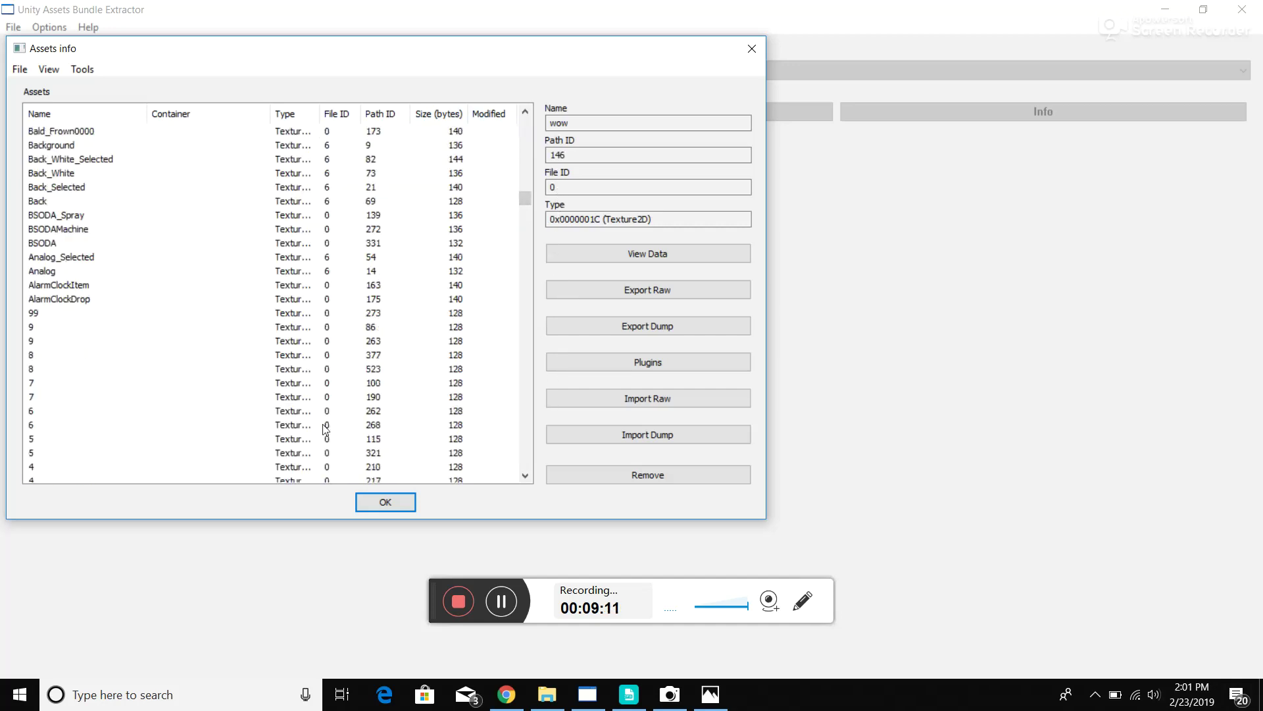
{"action": "scroll", "coordinate": [325, 429], "scroll_direction": "up", "scroll_amount": 15}
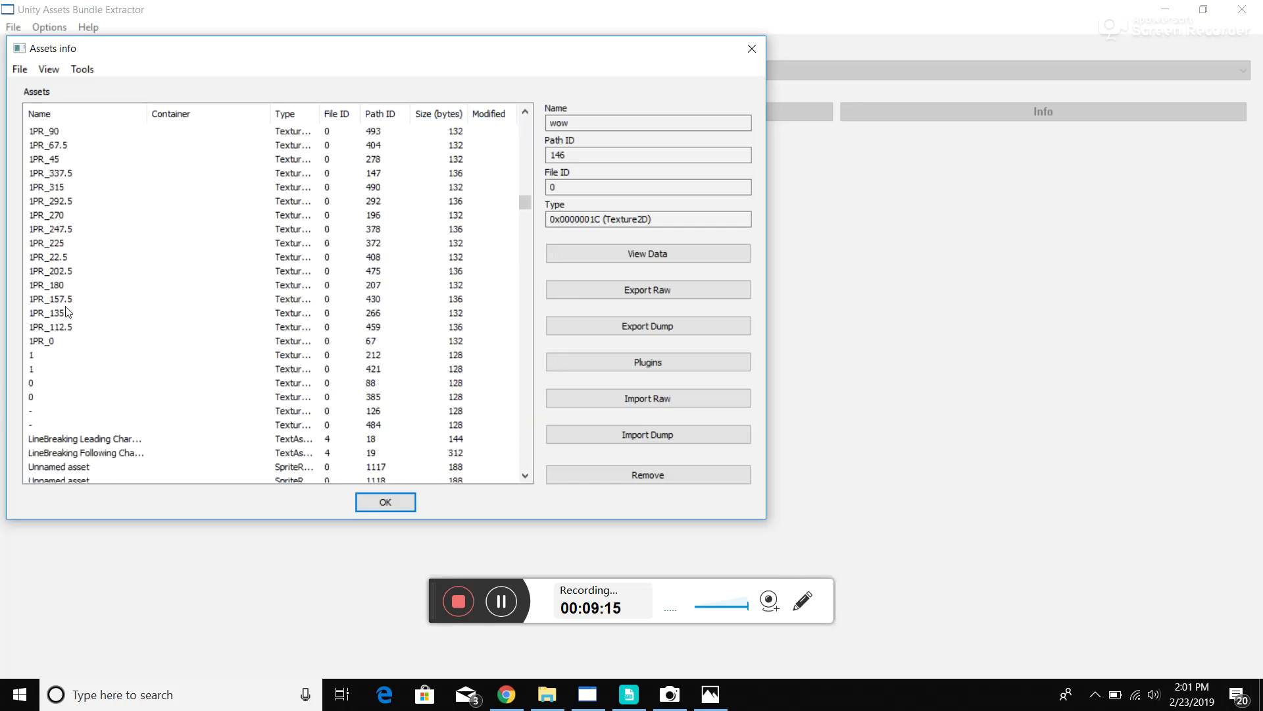
{"action": "left_click", "coordinate": [29, 428], "text": "shift"}
Step: Batch import the edited images from the sharedassets2 folder into the selected textures
{"action": "left_click", "coordinate": [567, 361]}
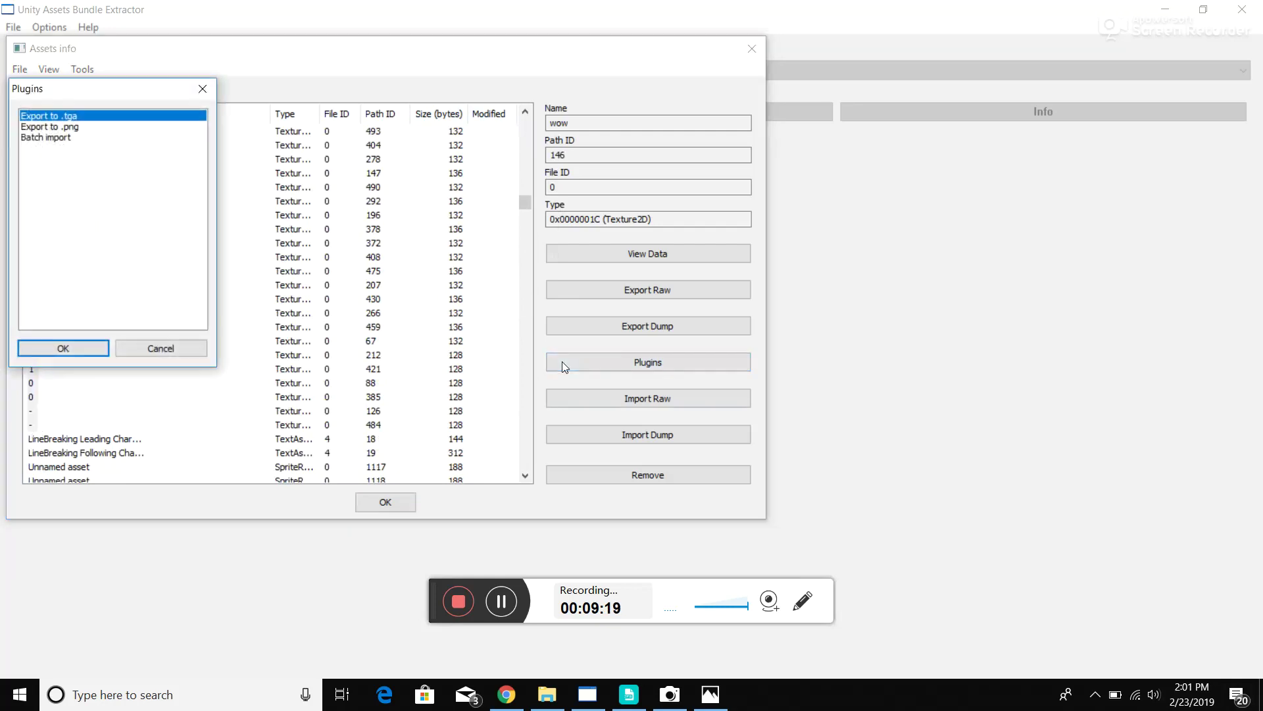
{"action": "left_click", "coordinate": [91, 129]}
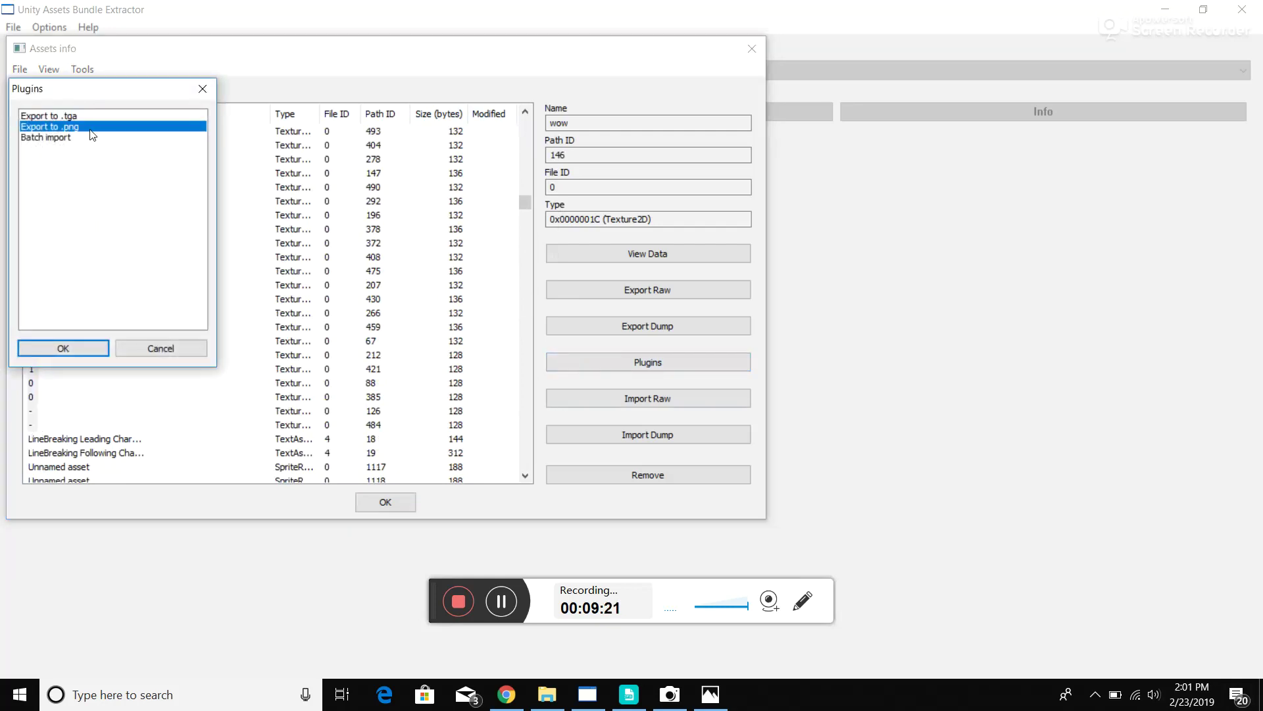
{"action": "left_click", "coordinate": [53, 140]}
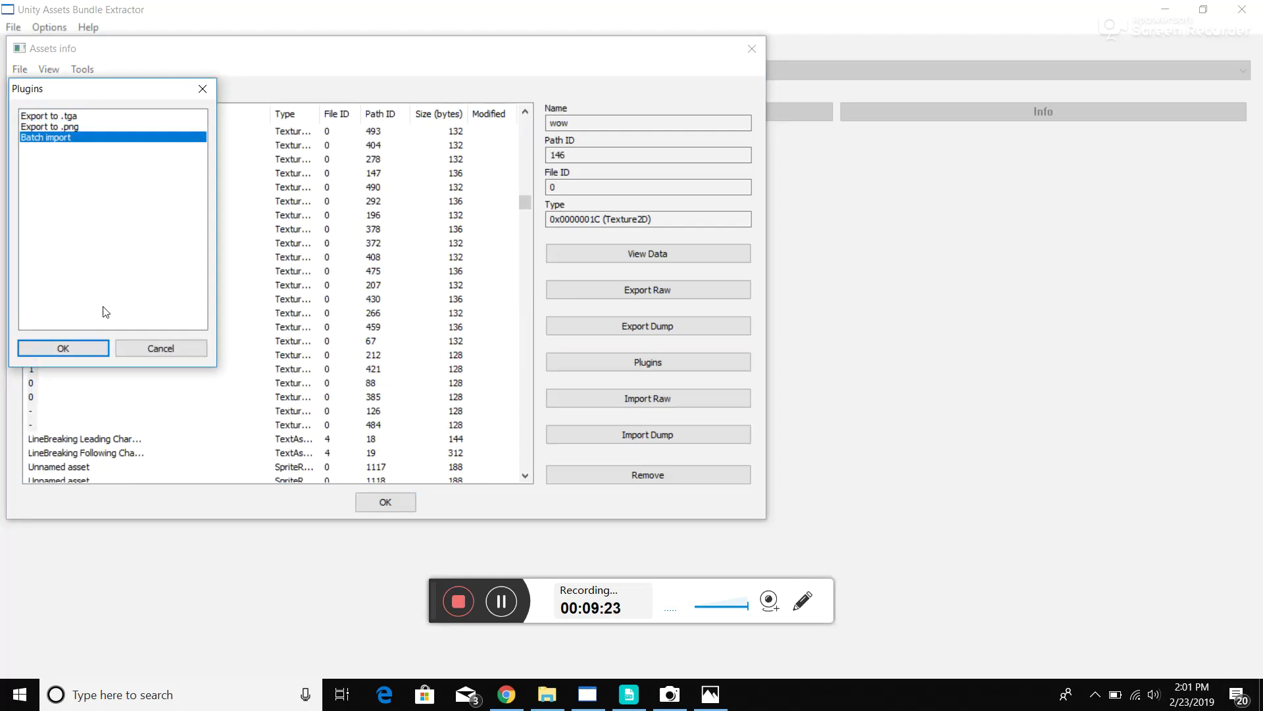
{"action": "left_click", "coordinate": [90, 342]}
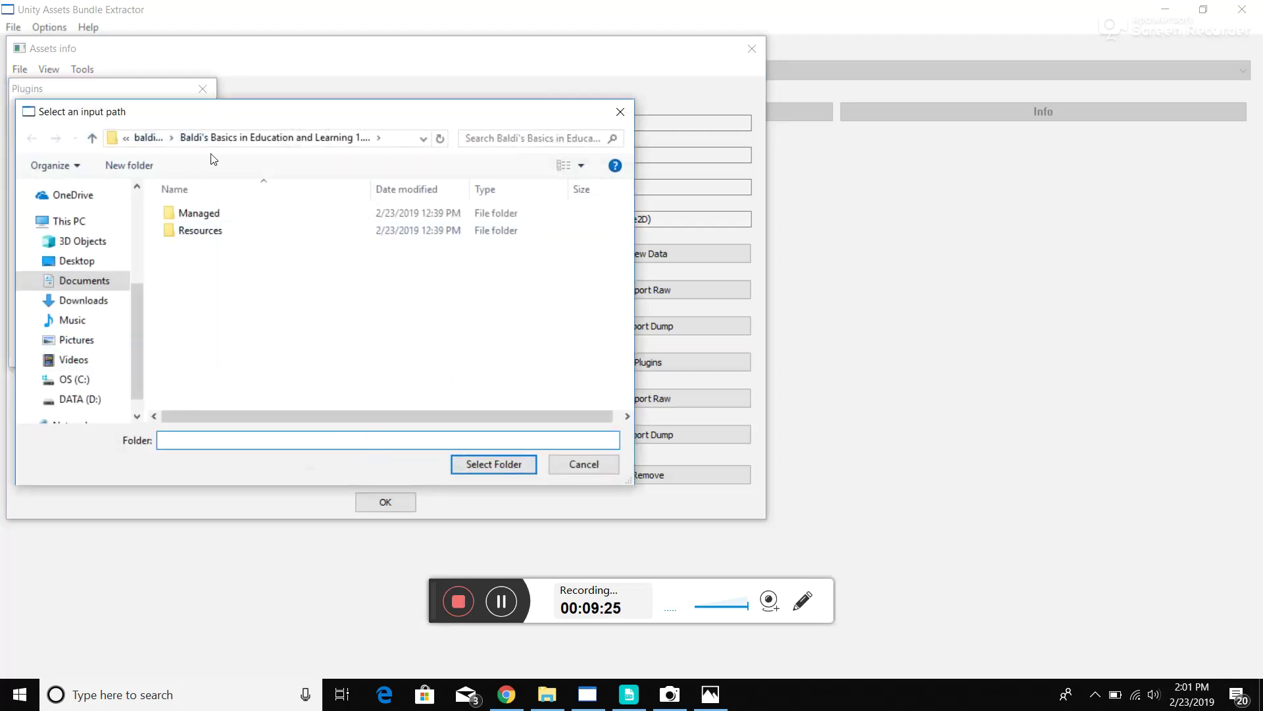
{"action": "left_click", "coordinate": [147, 138]}
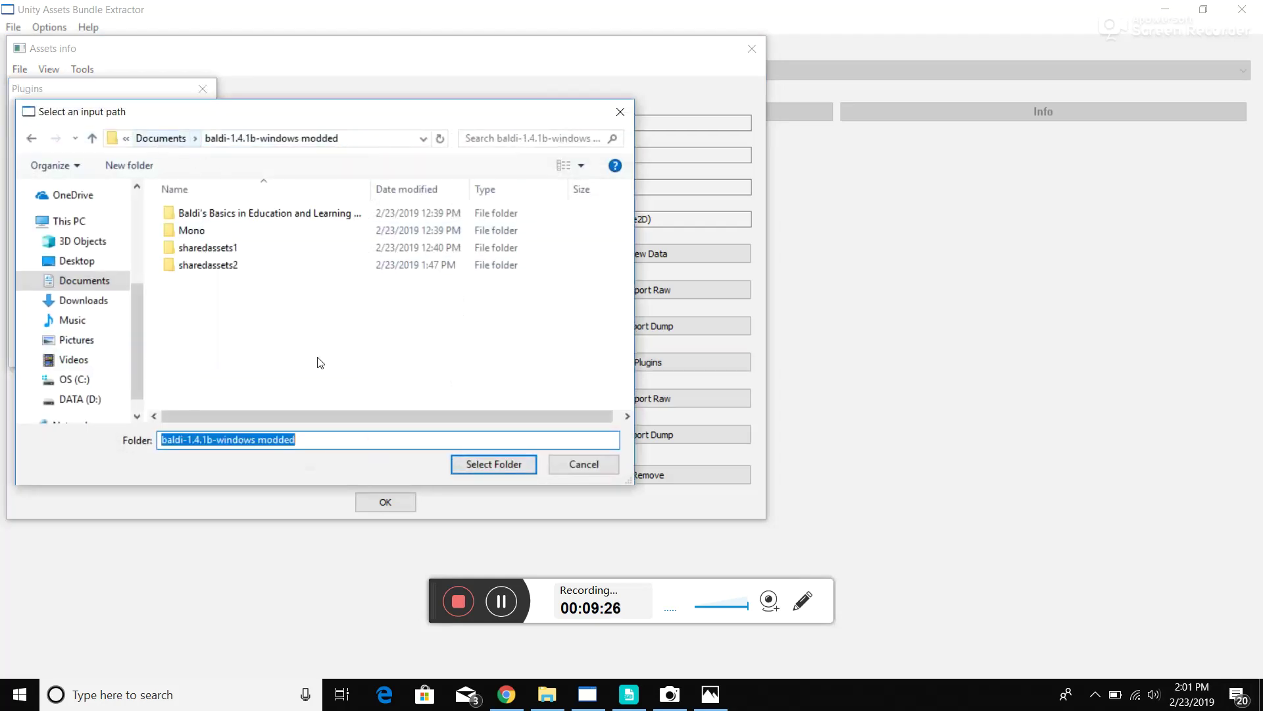
{"action": "left_click", "coordinate": [273, 265]}
{"action": "left_click", "coordinate": [474, 464]}
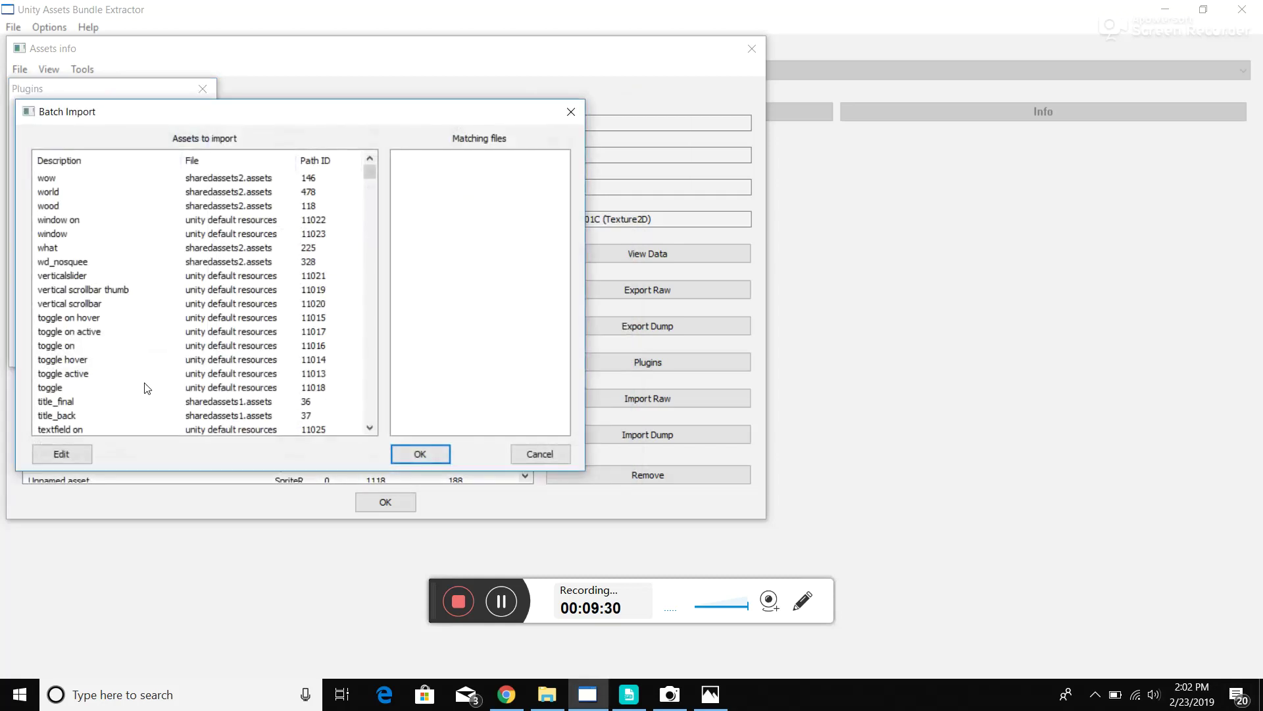
{"action": "left_click", "coordinate": [419, 454]}
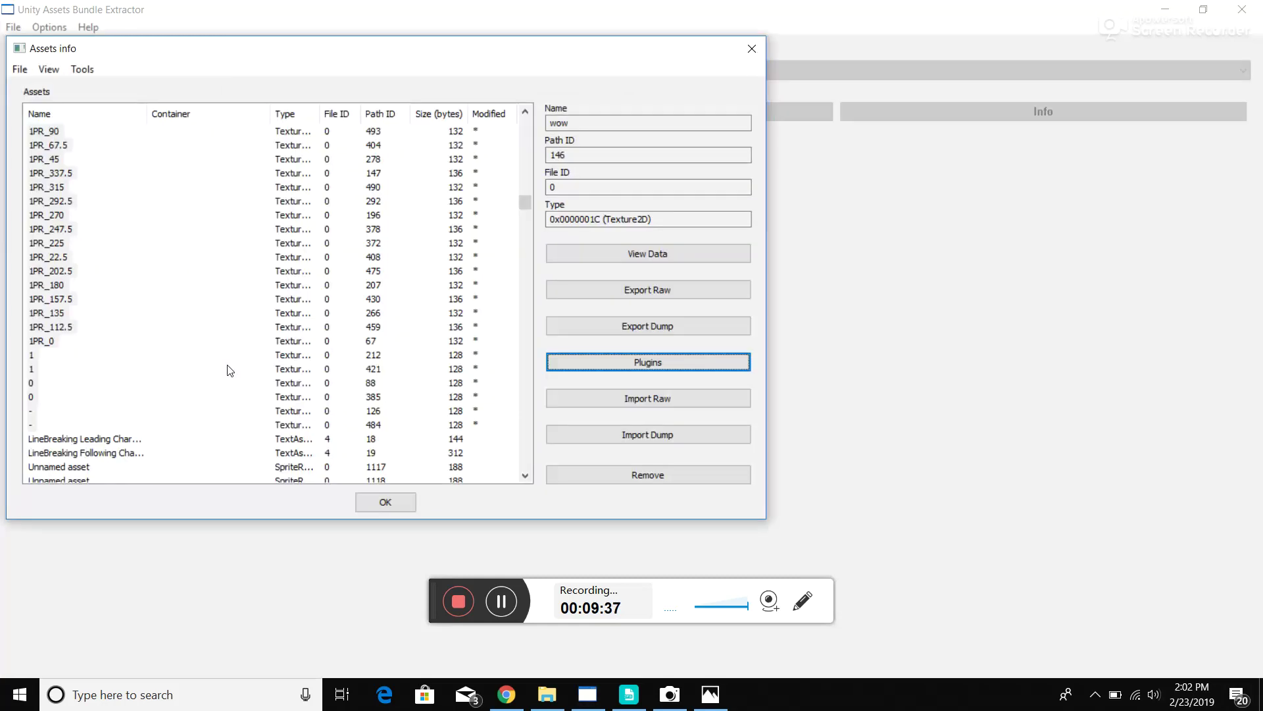
Step: Save the modified assets as sharedassets2 in the sharedassets2 folder, then close the assets list and the extractor
{"action": "left_click", "coordinate": [17, 71]}
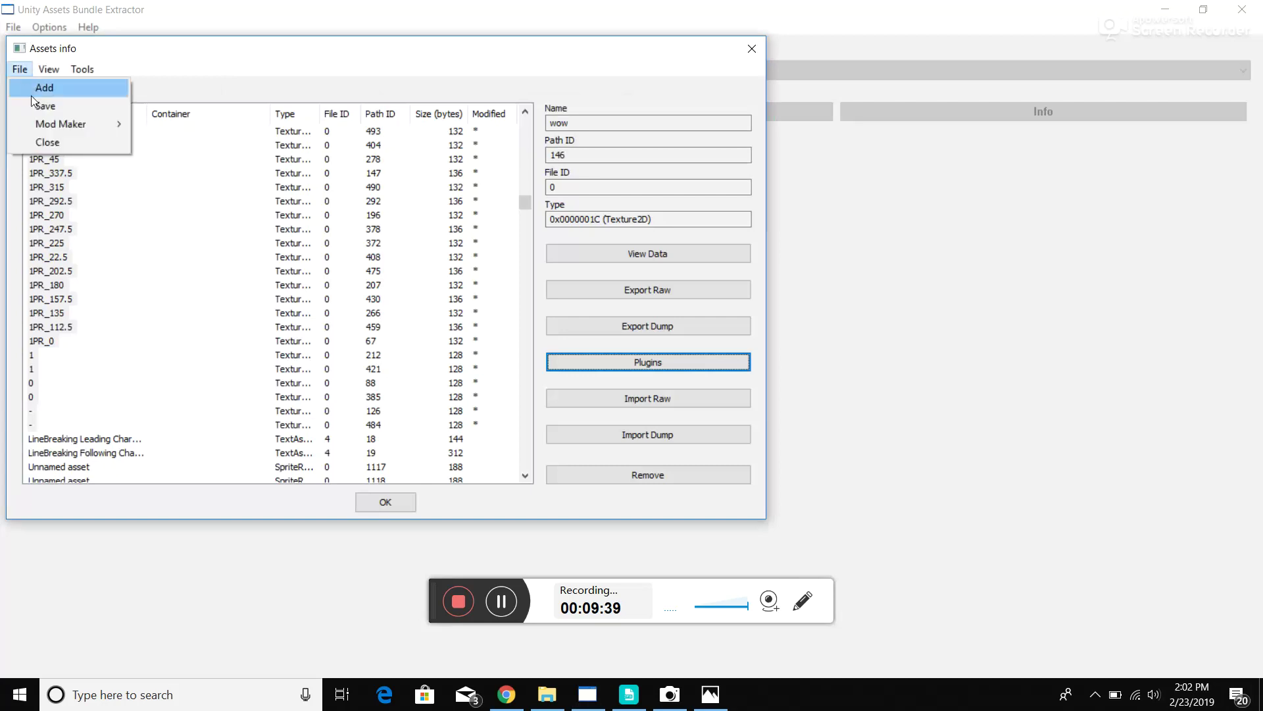
{"action": "left_click", "coordinate": [29, 106]}
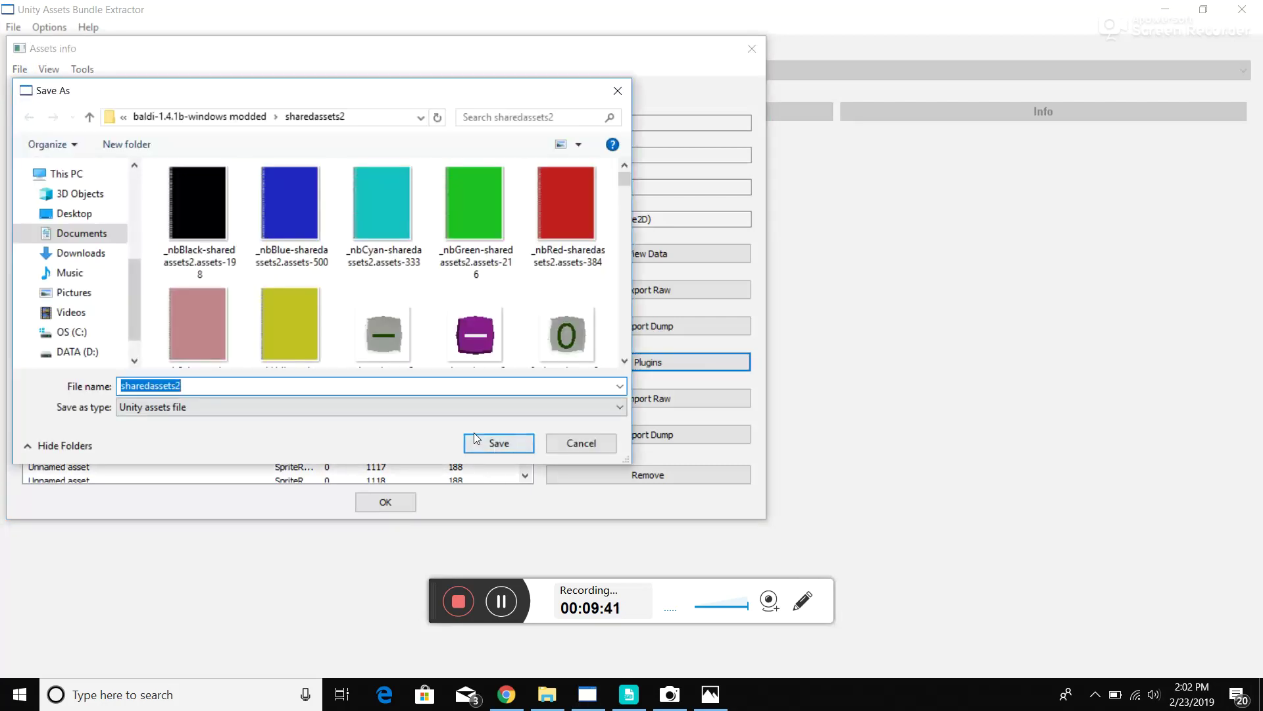
{"action": "left_click", "coordinate": [502, 441]}
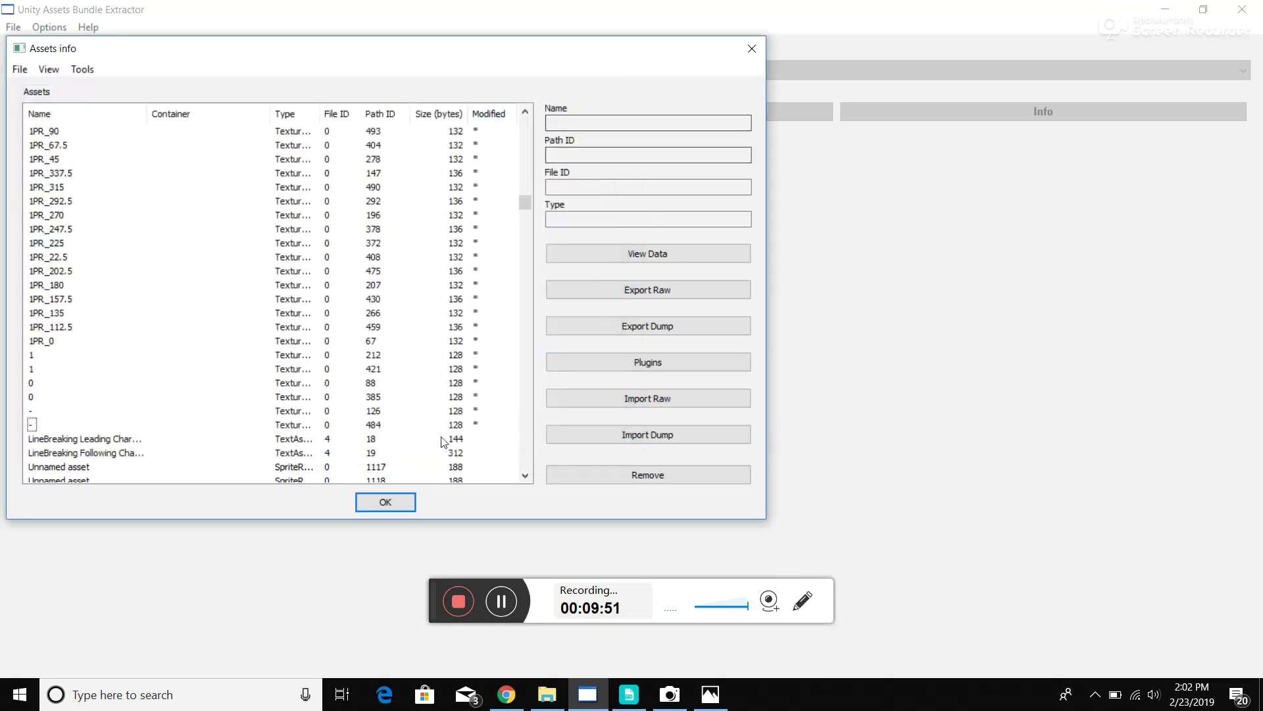
{"action": "left_click", "coordinate": [385, 502]}
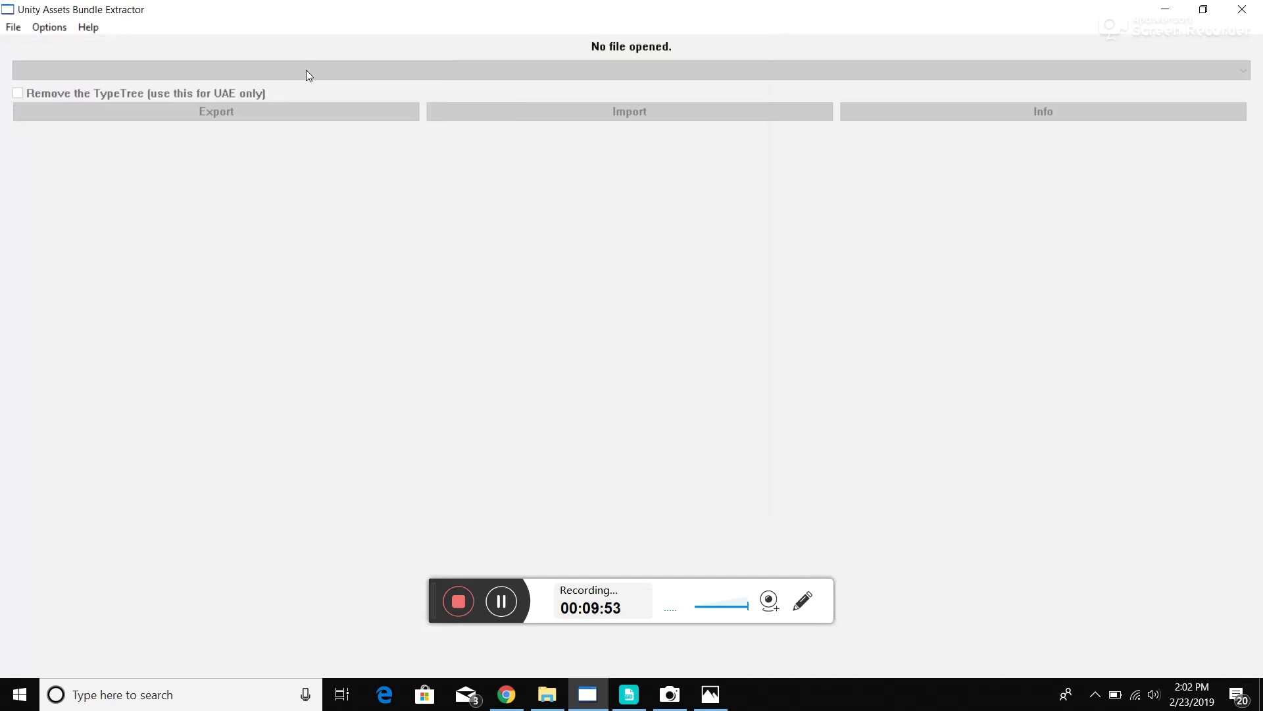
{"action": "left_click", "coordinate": [1242, 9]}
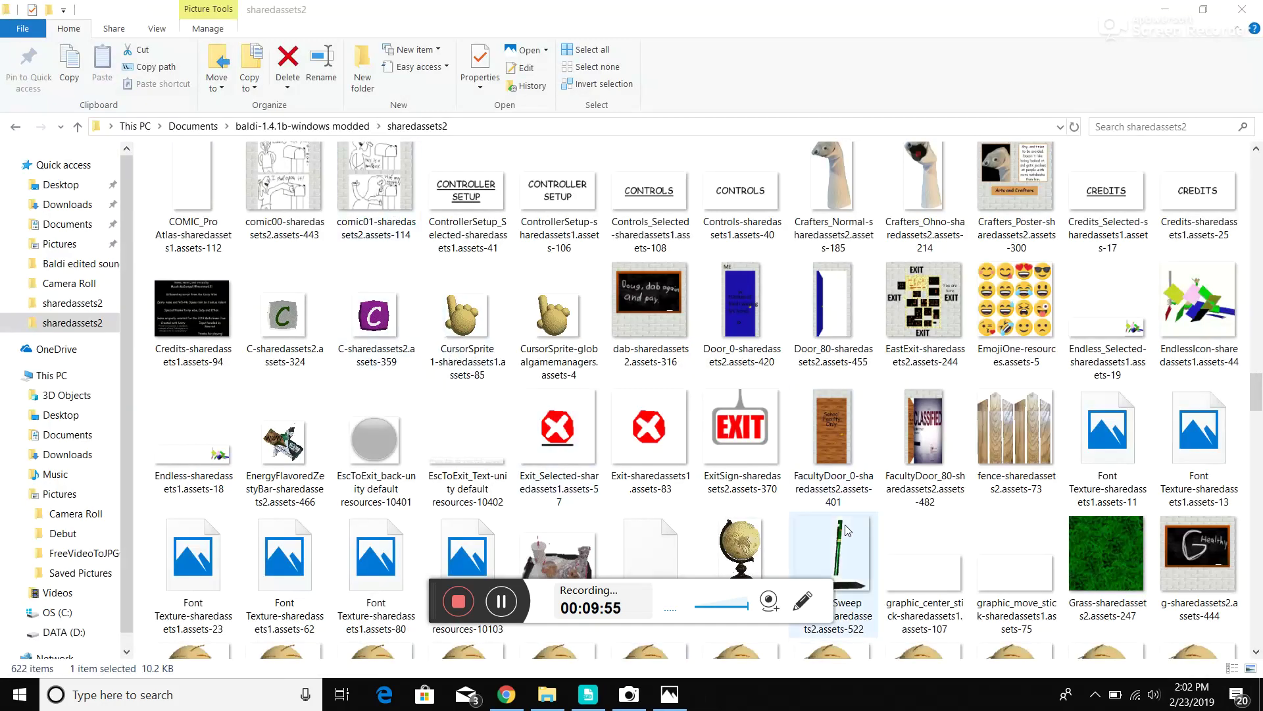
Step: Find the modified sharedassets2.assets file among the images in the sharedassets2 folder and copy it
{"action": "scroll", "coordinate": [909, 558], "scroll_direction": "down", "scroll_amount": 10}
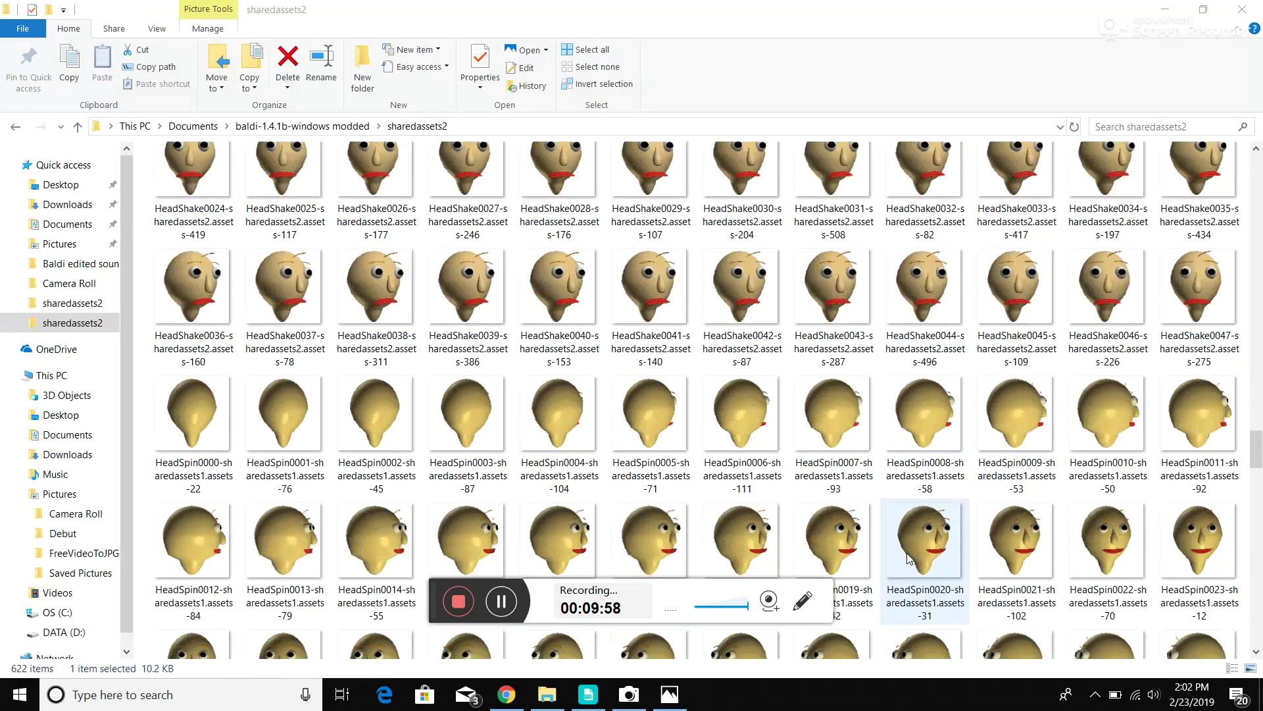
{"action": "left_click", "coordinate": [910, 558]}
{"action": "scroll", "coordinate": [788, 208], "scroll_direction": "down", "scroll_amount": 1}
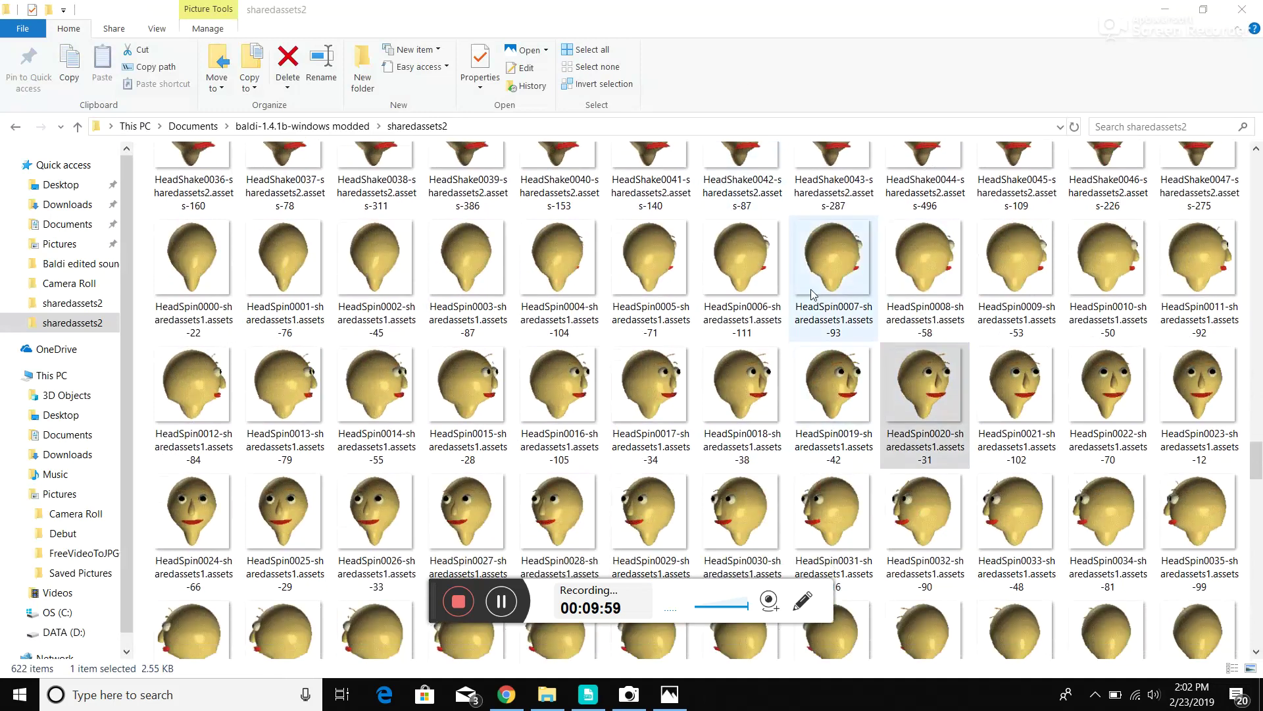
{"action": "scroll", "coordinate": [763, 290], "scroll_direction": "down", "scroll_amount": 15}
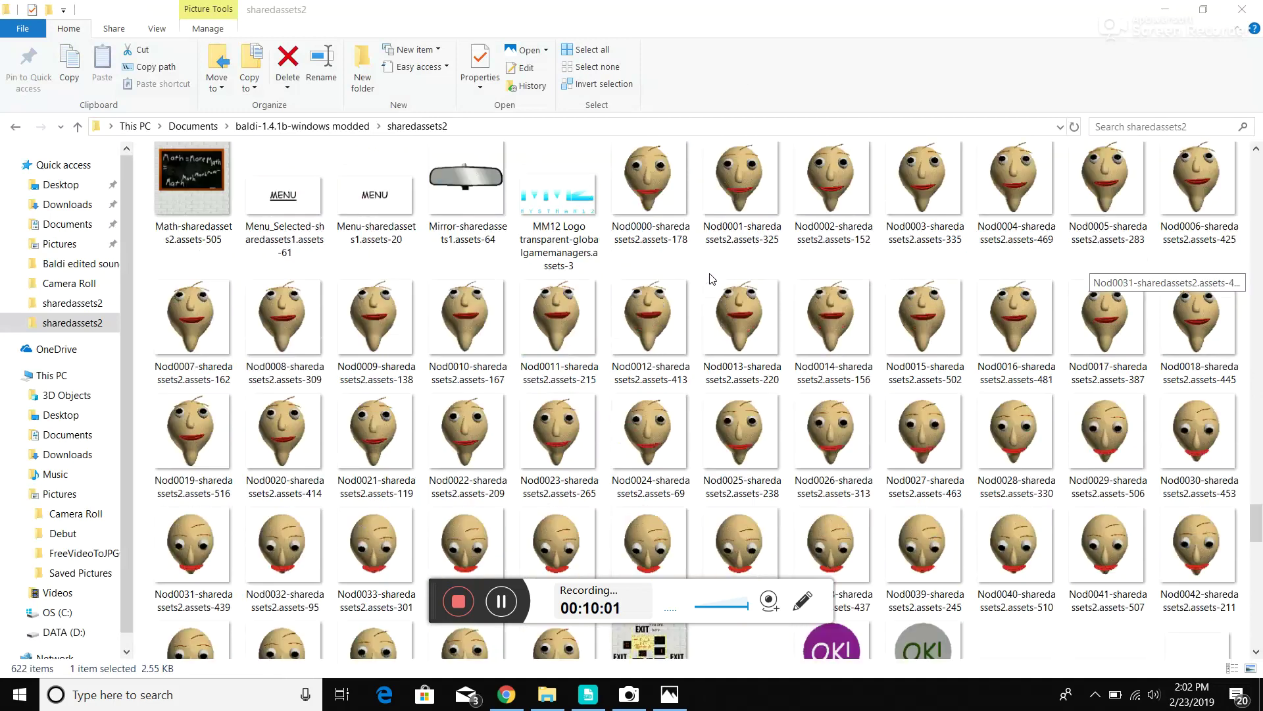
{"action": "scroll", "coordinate": [707, 286], "scroll_direction": "down", "scroll_amount": 15}
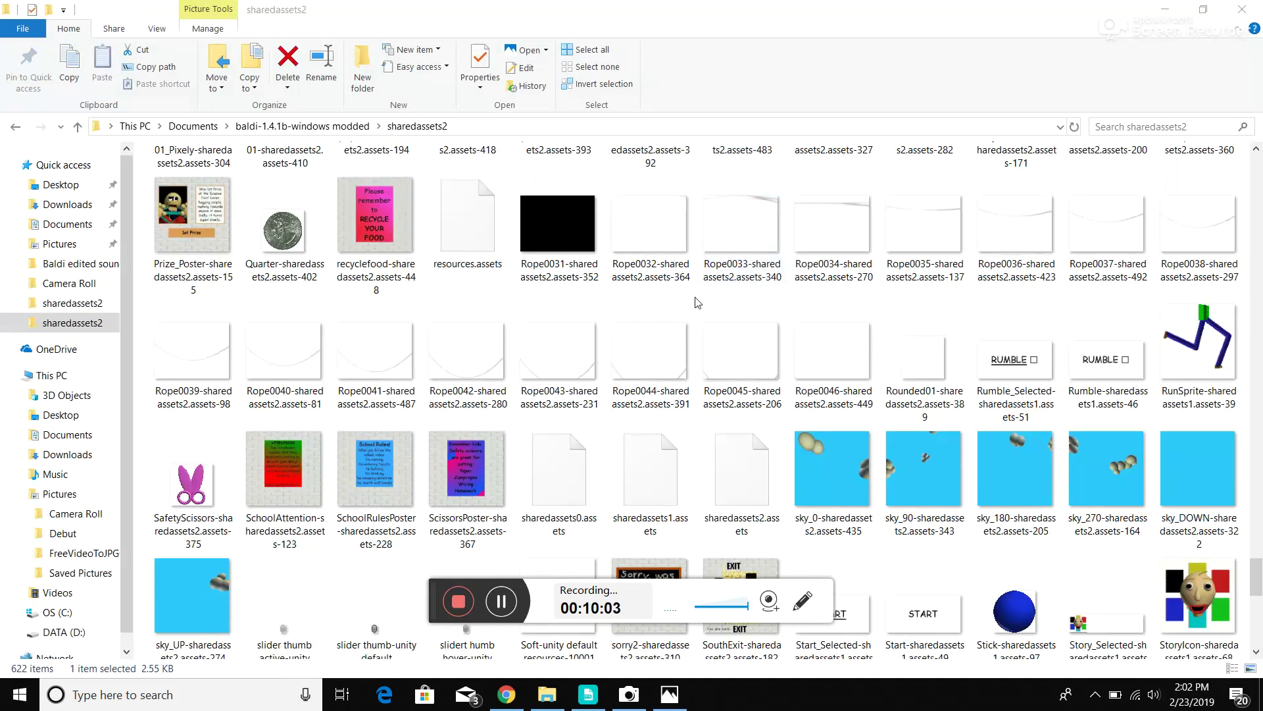
{"action": "scroll", "coordinate": [690, 316], "scroll_direction": "down", "scroll_amount": 2}
{"action": "left_click", "coordinate": [758, 343]}
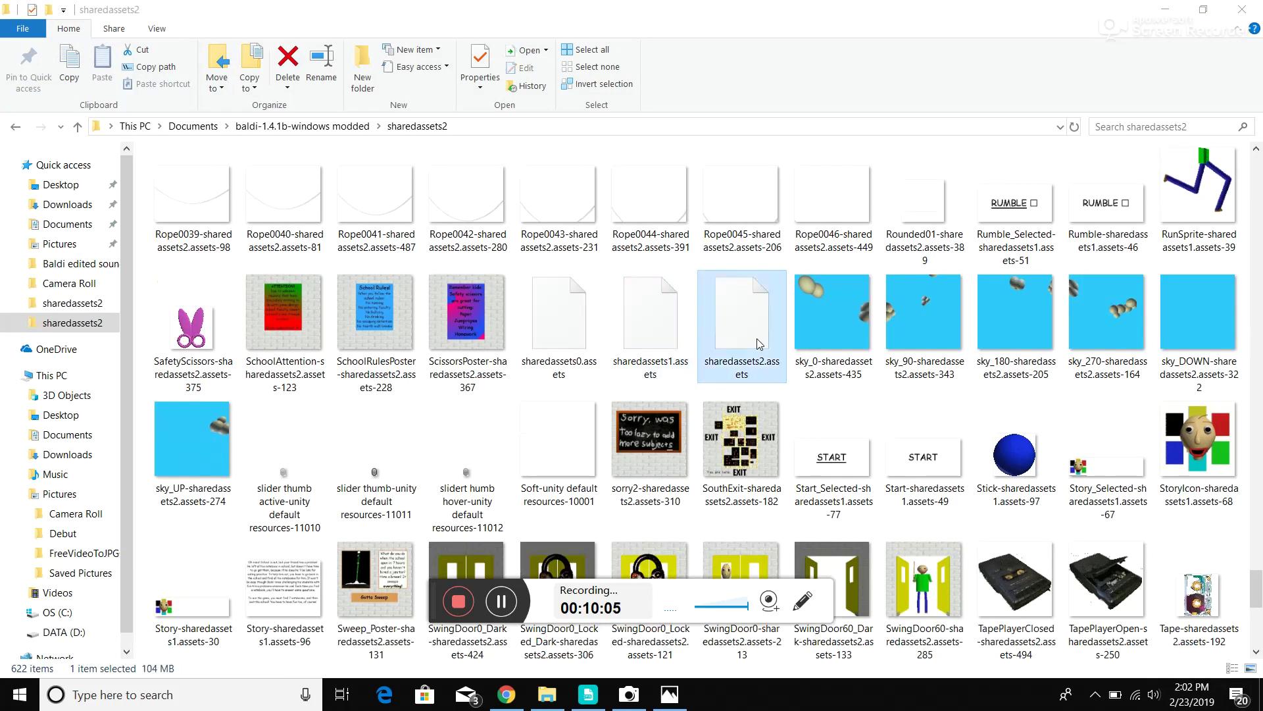
{"action": "right_click", "coordinate": [758, 343]}
{"action": "left_click", "coordinate": [790, 545]}
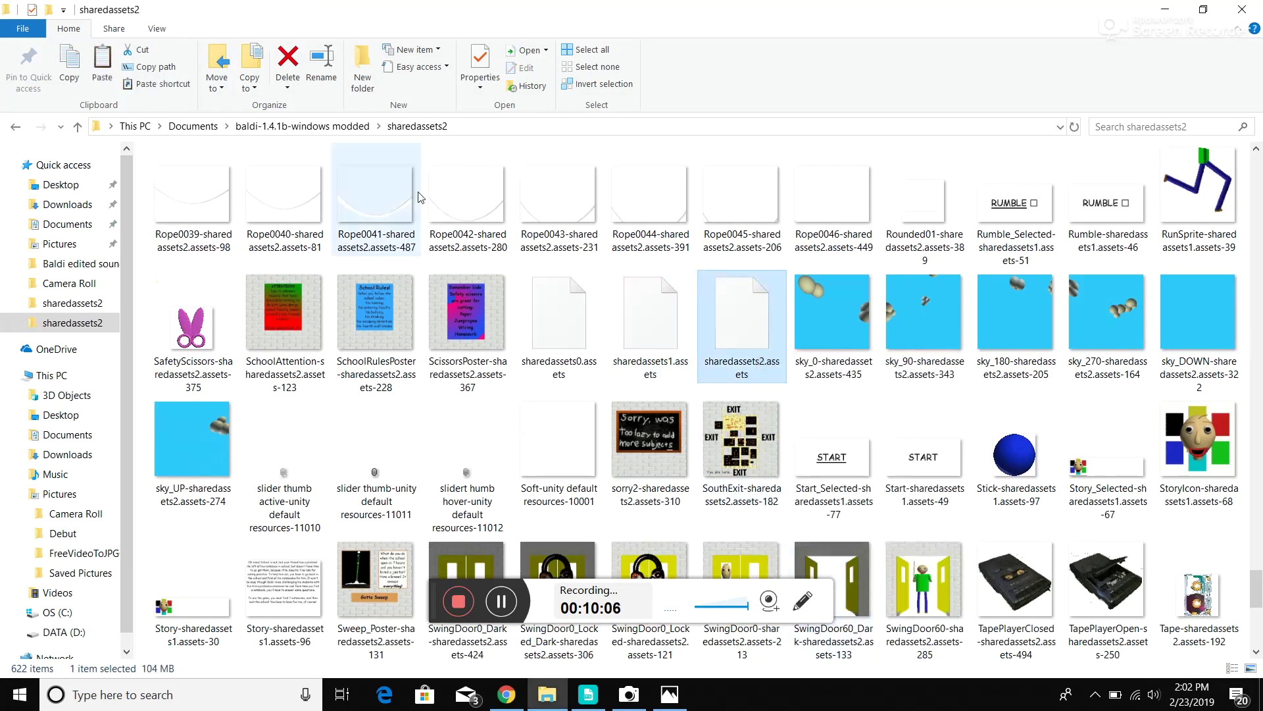
Step: Open the Baldi's Basics in Education and Learning 1.4.1_Data folder and rename the original sharedassets2.assets to "sharedassets2 backup.assets"
{"action": "left_click", "coordinate": [329, 125]}
{"action": "left_click", "coordinate": [291, 181]}
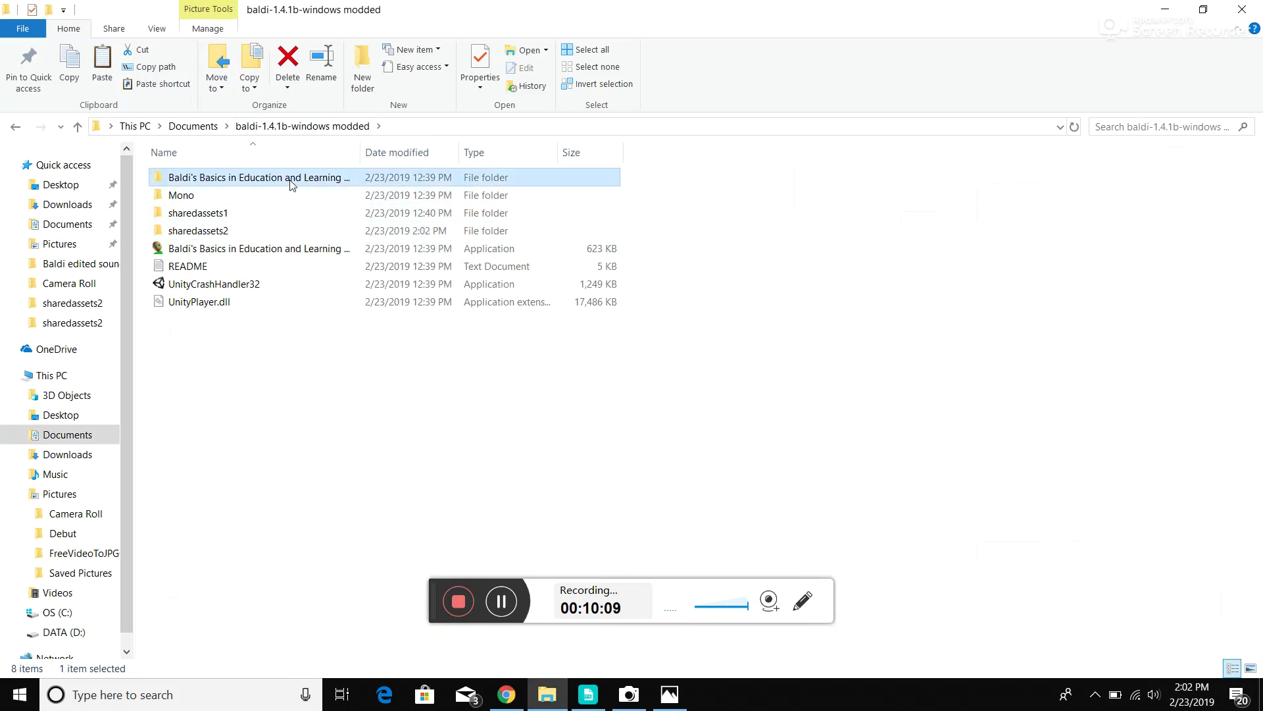
{"action": "double_click", "coordinate": [291, 179]}
{"action": "scroll", "coordinate": [500, 474], "scroll_direction": "down", "scroll_amount": 5}
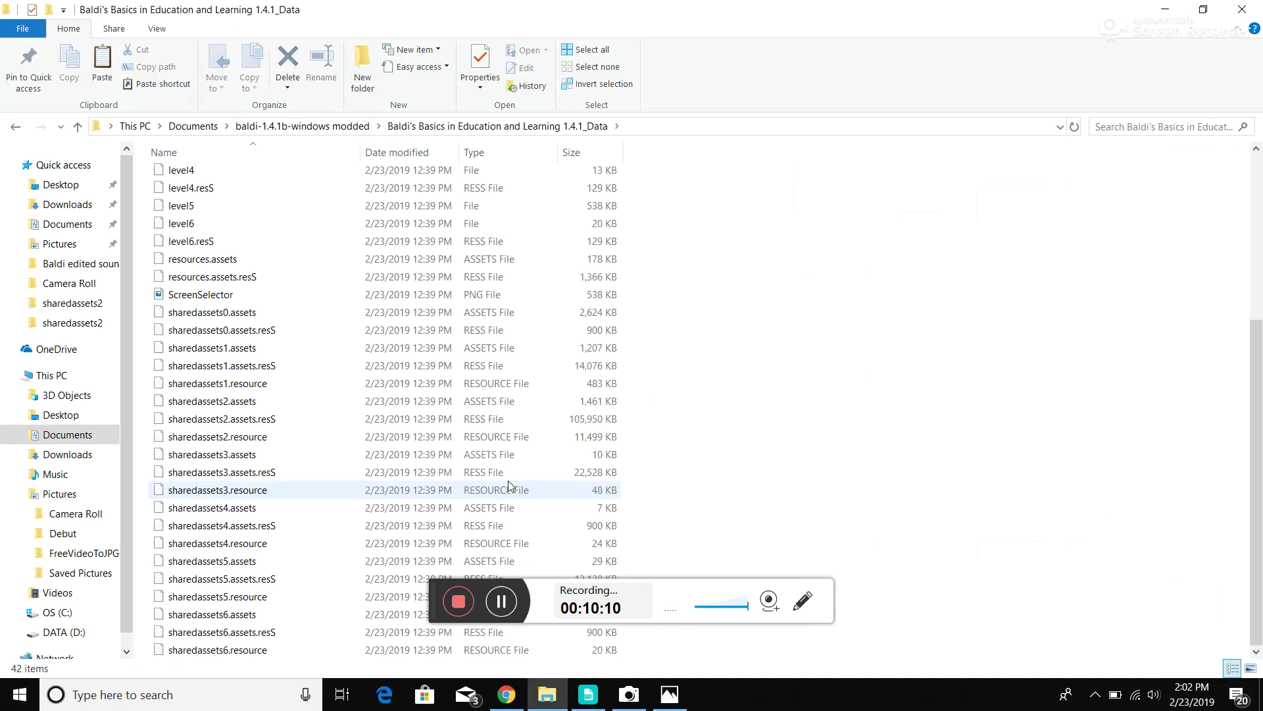
{"action": "right_click", "coordinate": [382, 400]}
{"action": "left_click", "coordinate": [432, 360]}
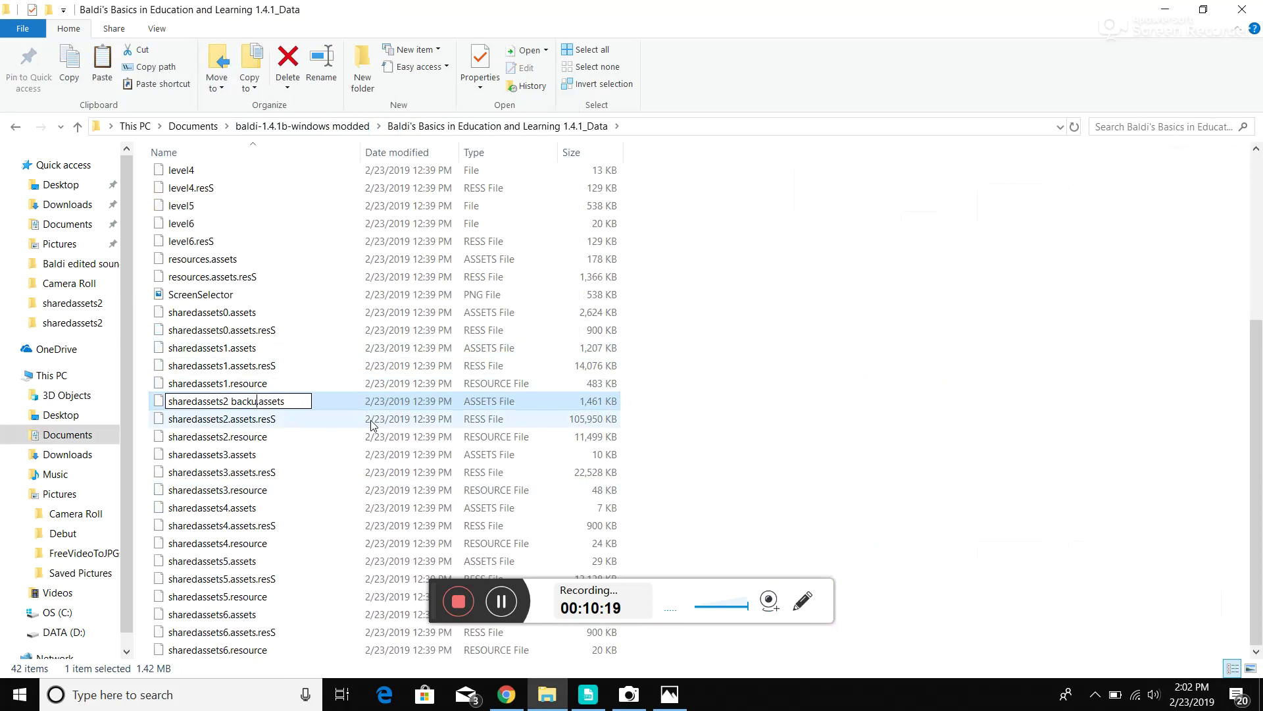
{"action": "left_click", "coordinate": [694, 357]}
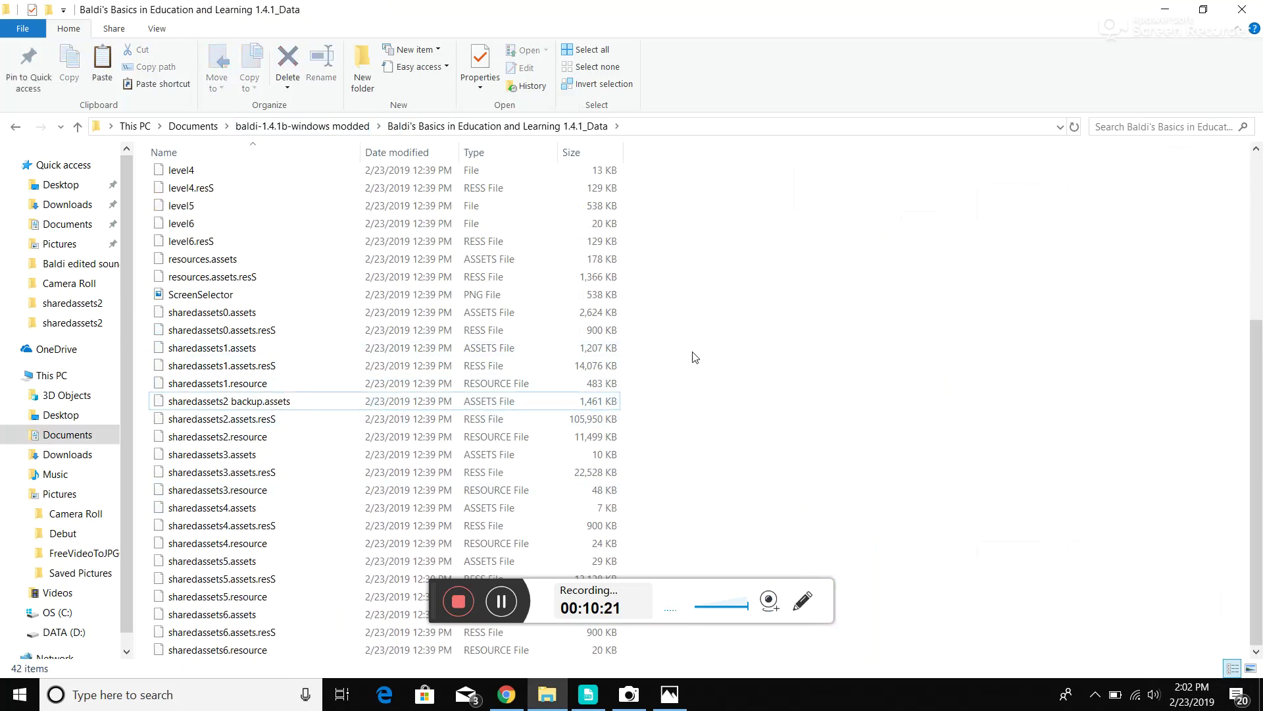
Step: Paste the modified sharedassets2.assets into the data folder, and launch the game application from baldi-1.4.1b-windows modded
{"action": "right_click", "coordinate": [695, 357]}
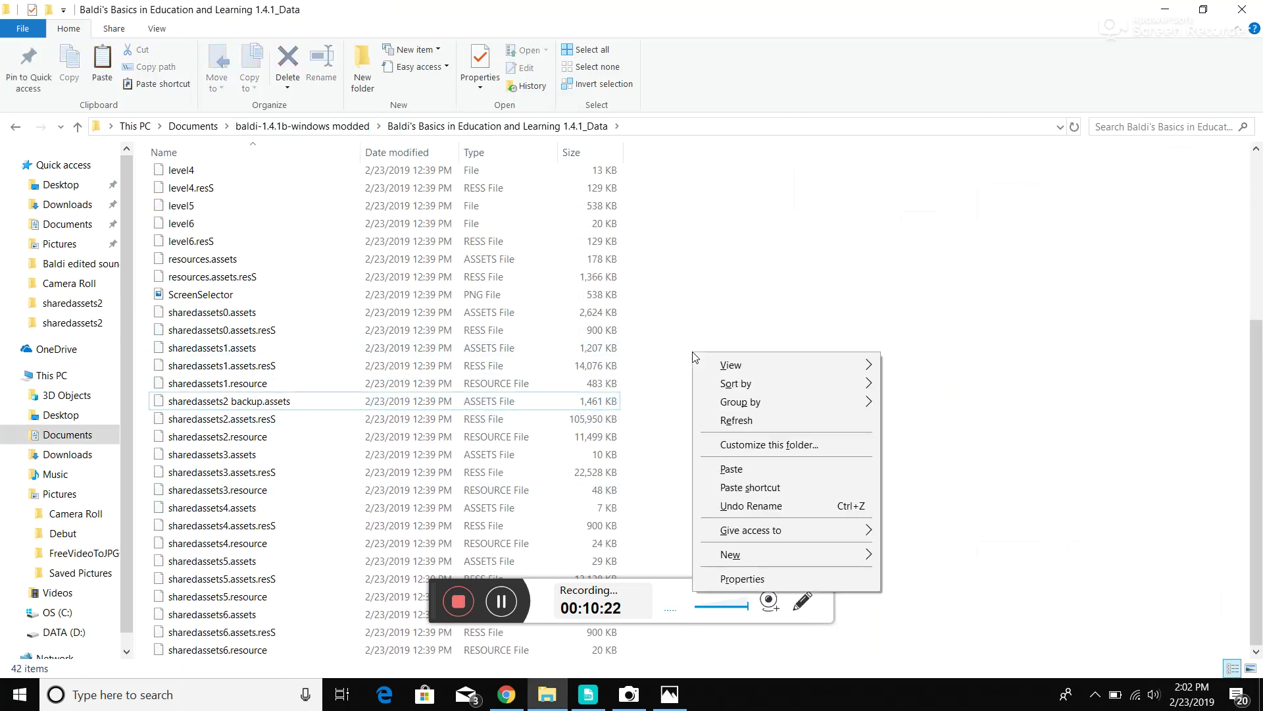
{"action": "left_click", "coordinate": [769, 469]}
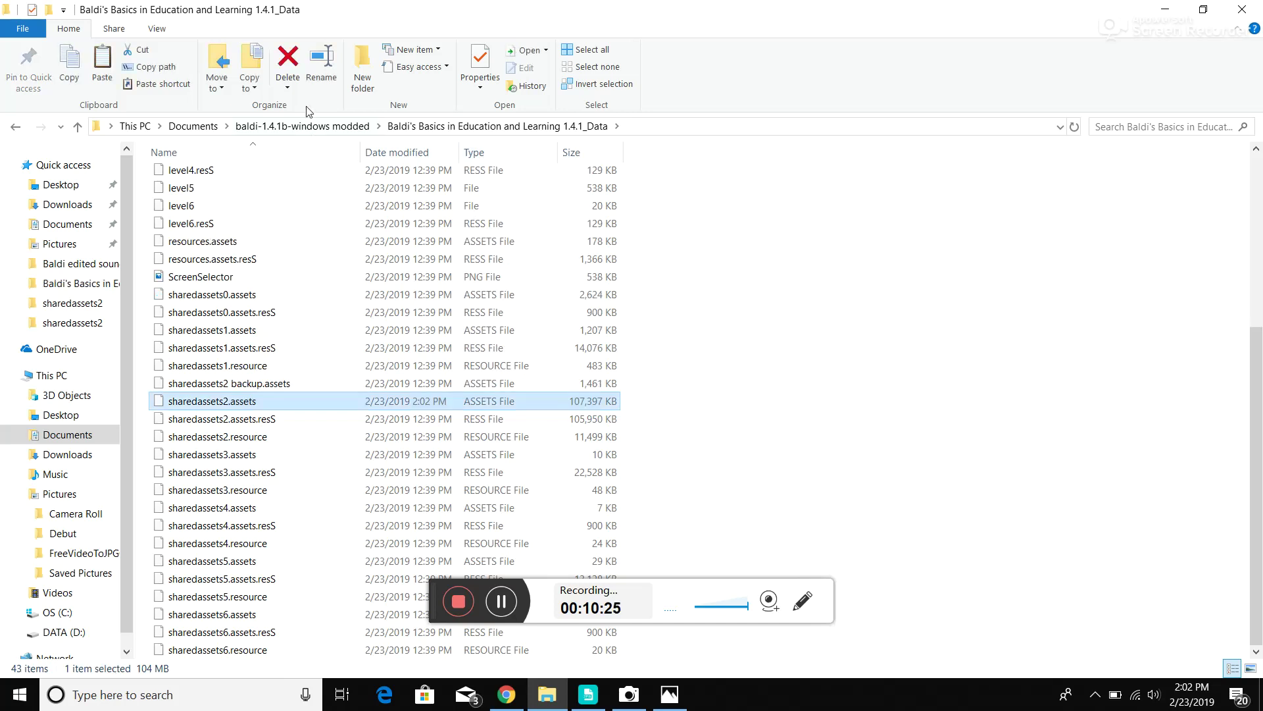
{"action": "left_click", "coordinate": [335, 126]}
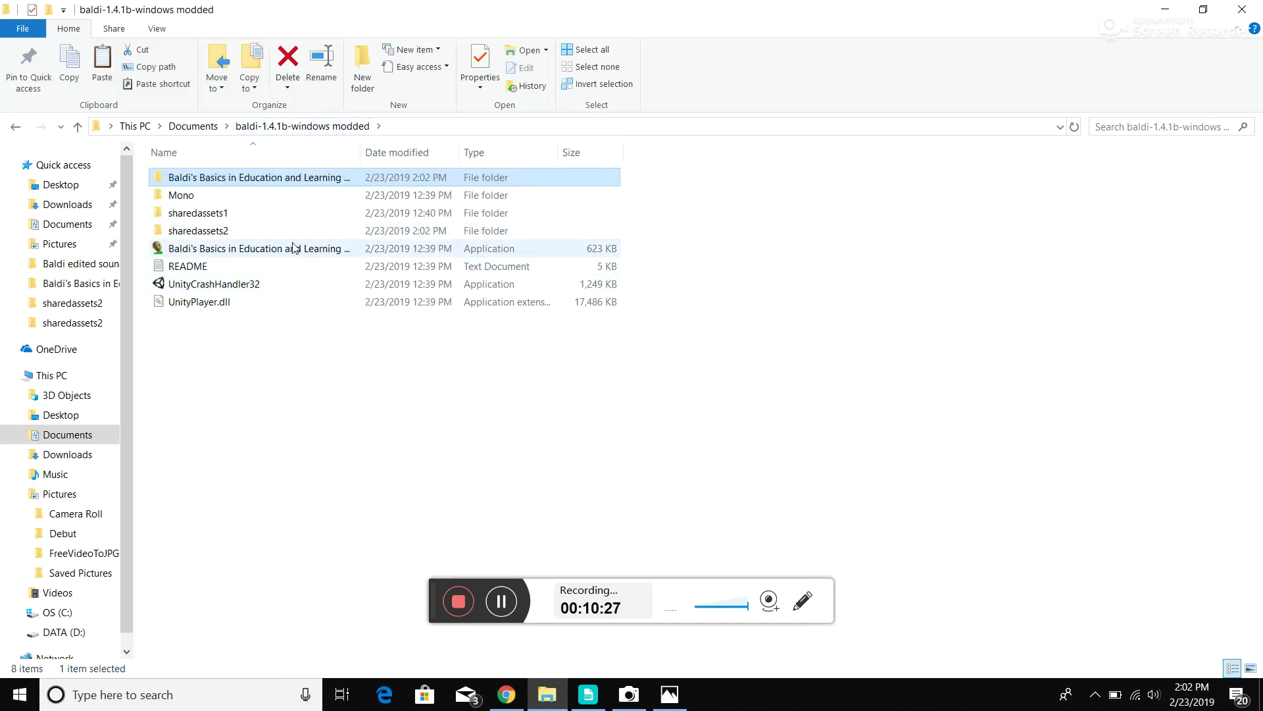
{"action": "double_click", "coordinate": [294, 248]}
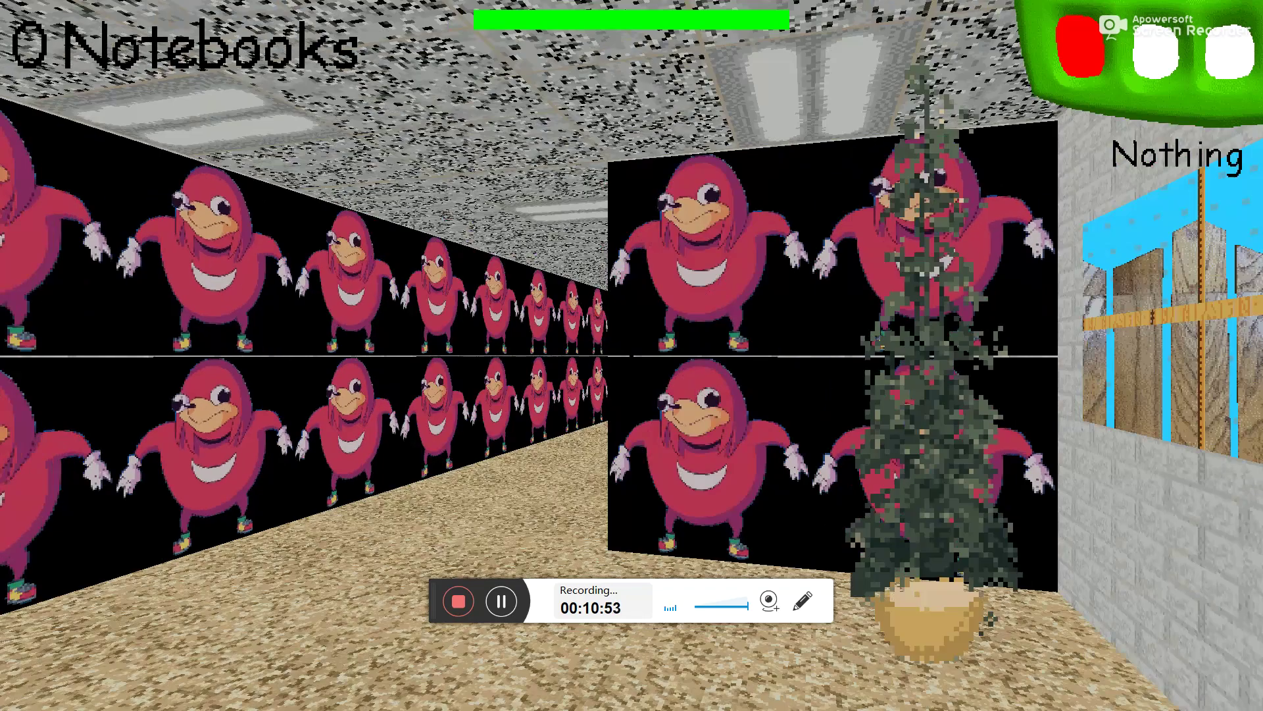
Step: Walk through the school hallways in the game to examine the replaced wall, door and swing-door textures
{"action": "key", "text": "w"}
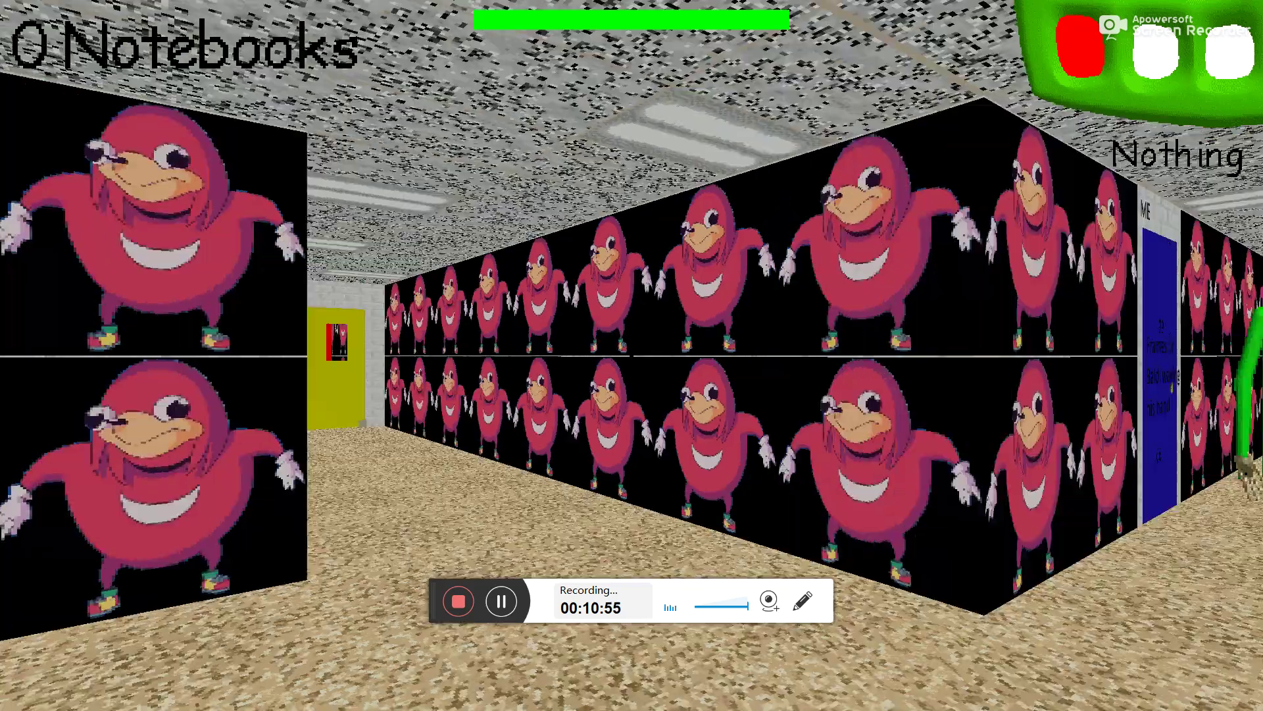
{"action": "key", "text": "w"}
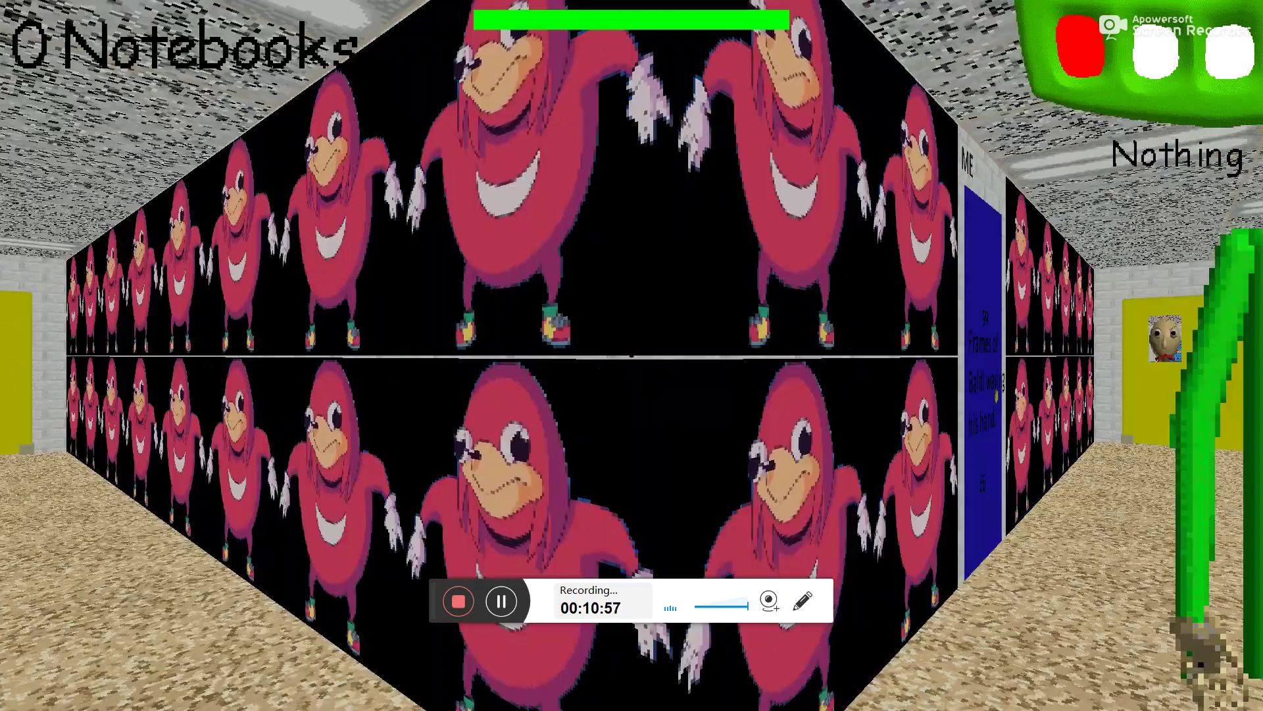
{"action": "key", "text": "w"}
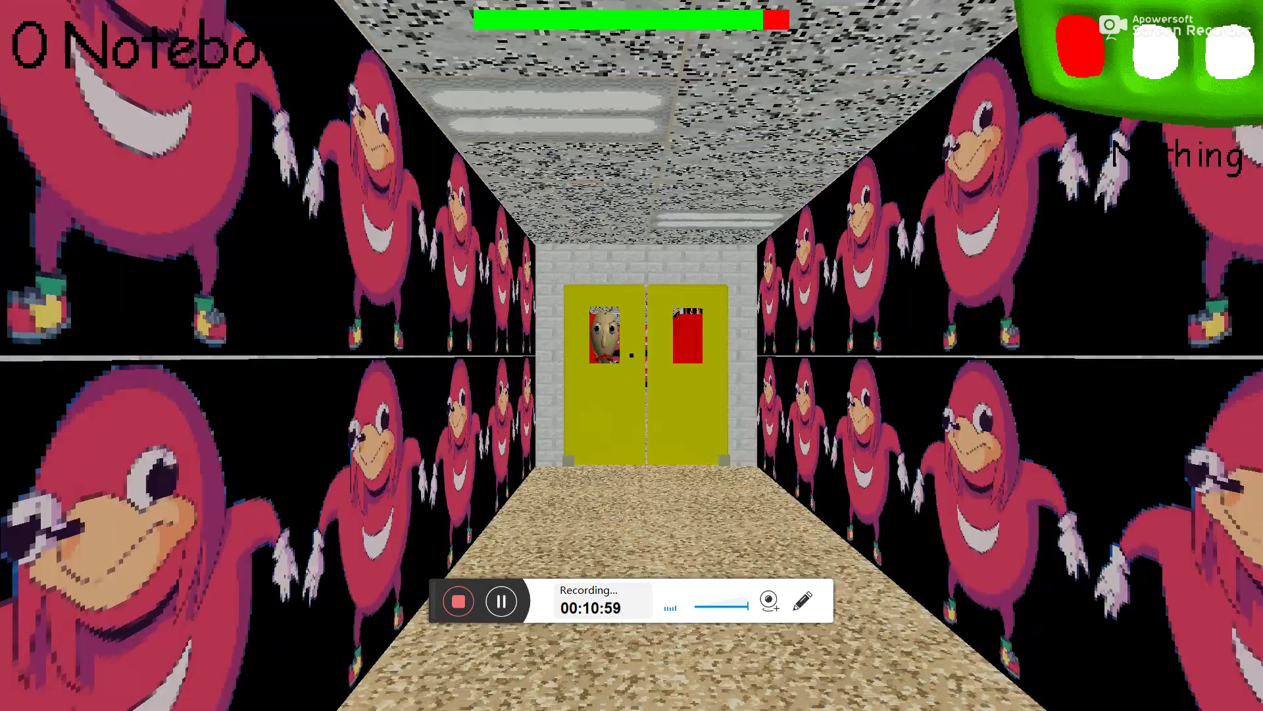
{"action": "key", "text": "w"}
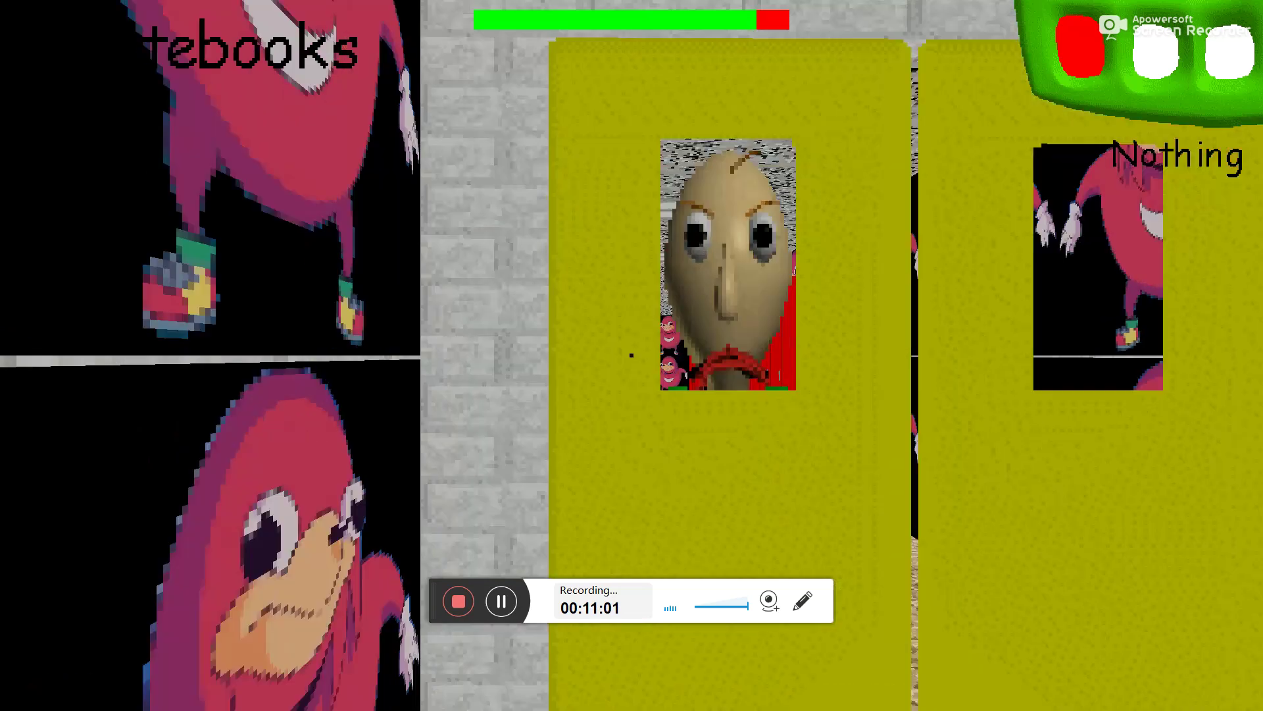
{"action": "key", "text": "w"}
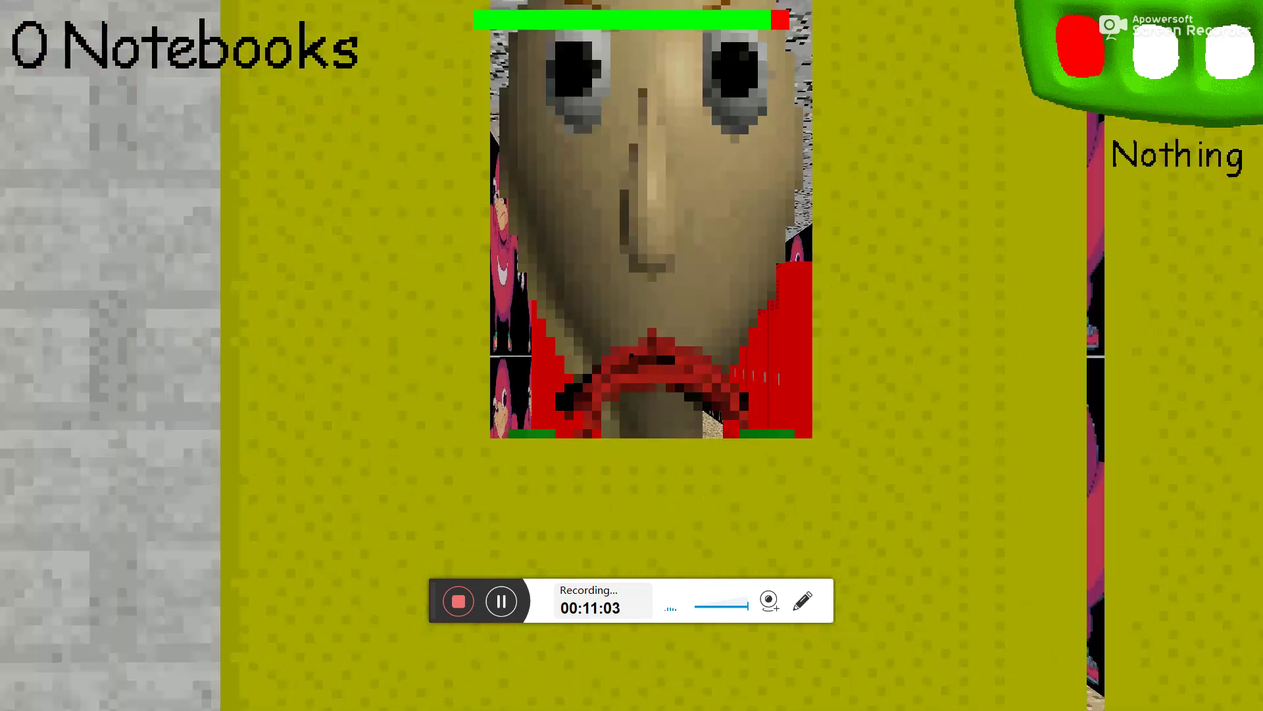
{"action": "key", "text": "s"}
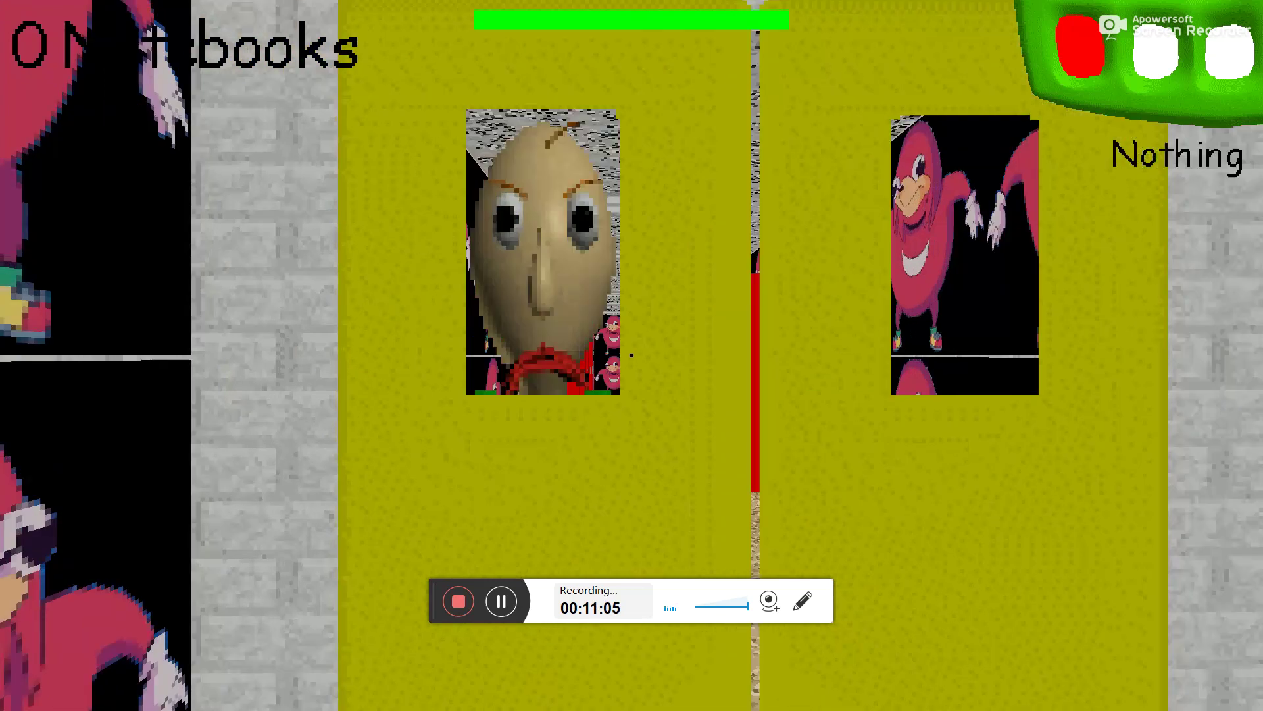
{"action": "key", "text": "w"}
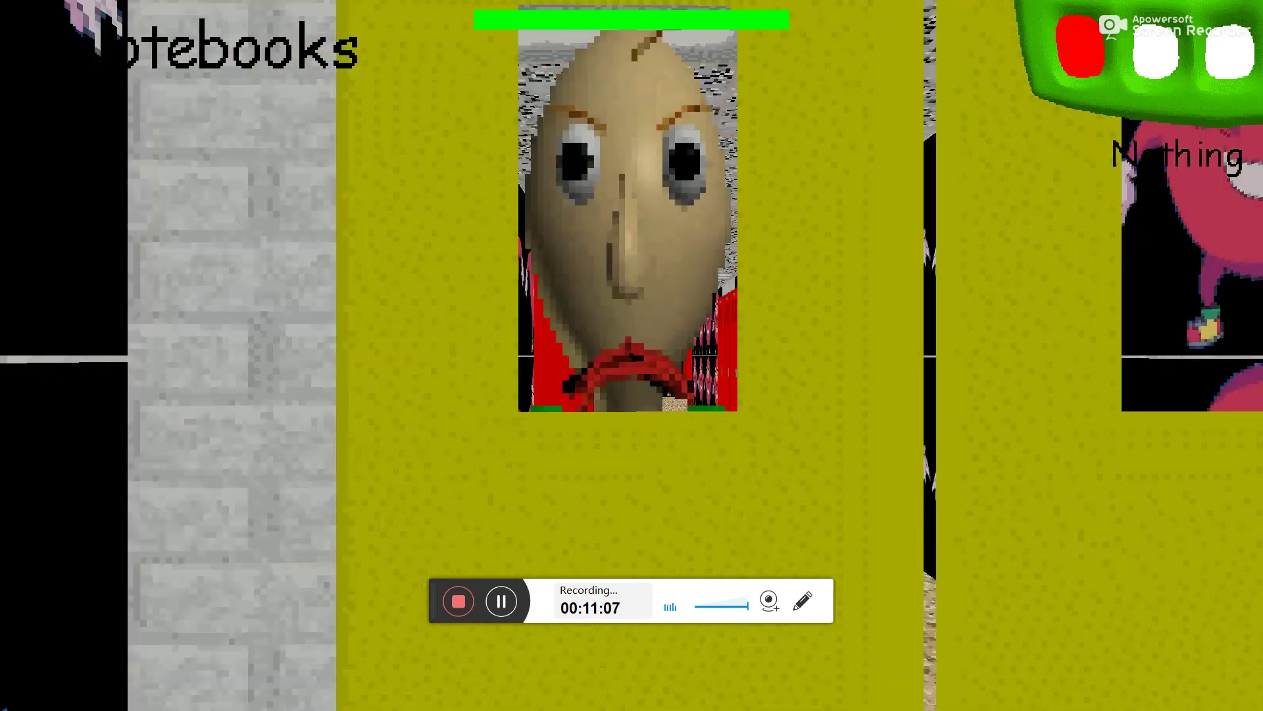
{"action": "key", "text": "s"}
{"action": "key", "text": "w"}
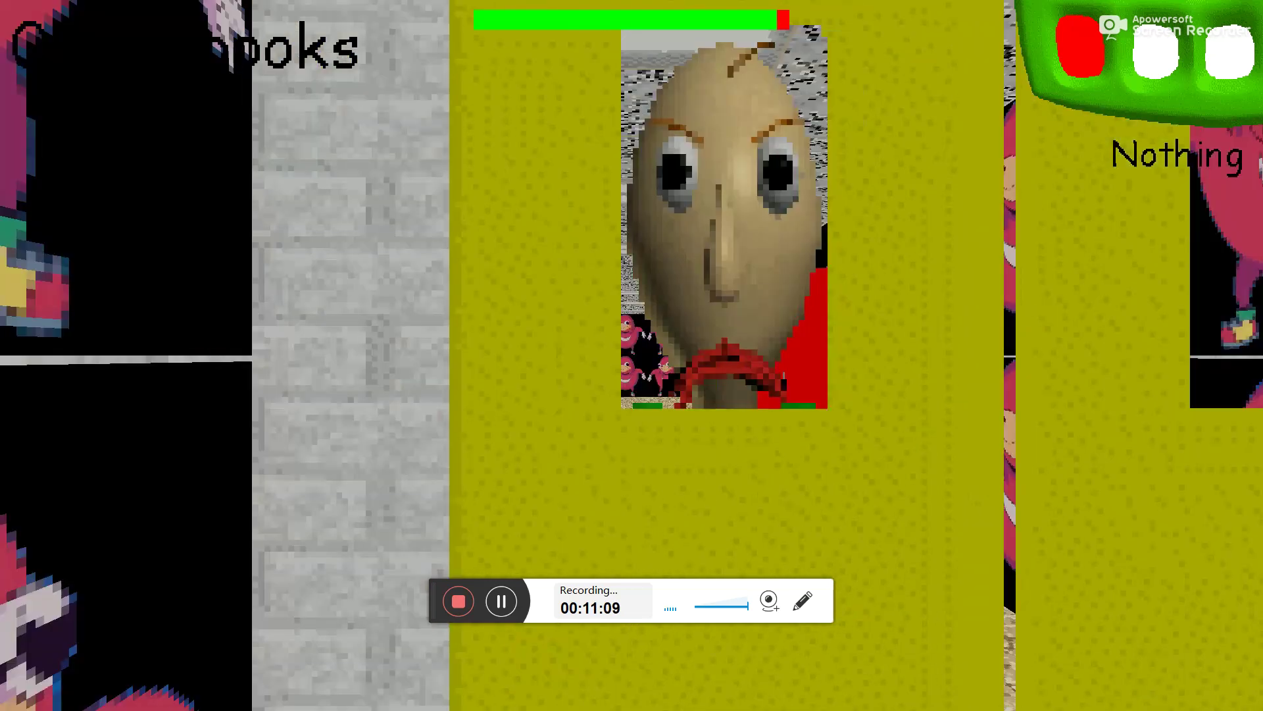
{"action": "key", "text": "s"}
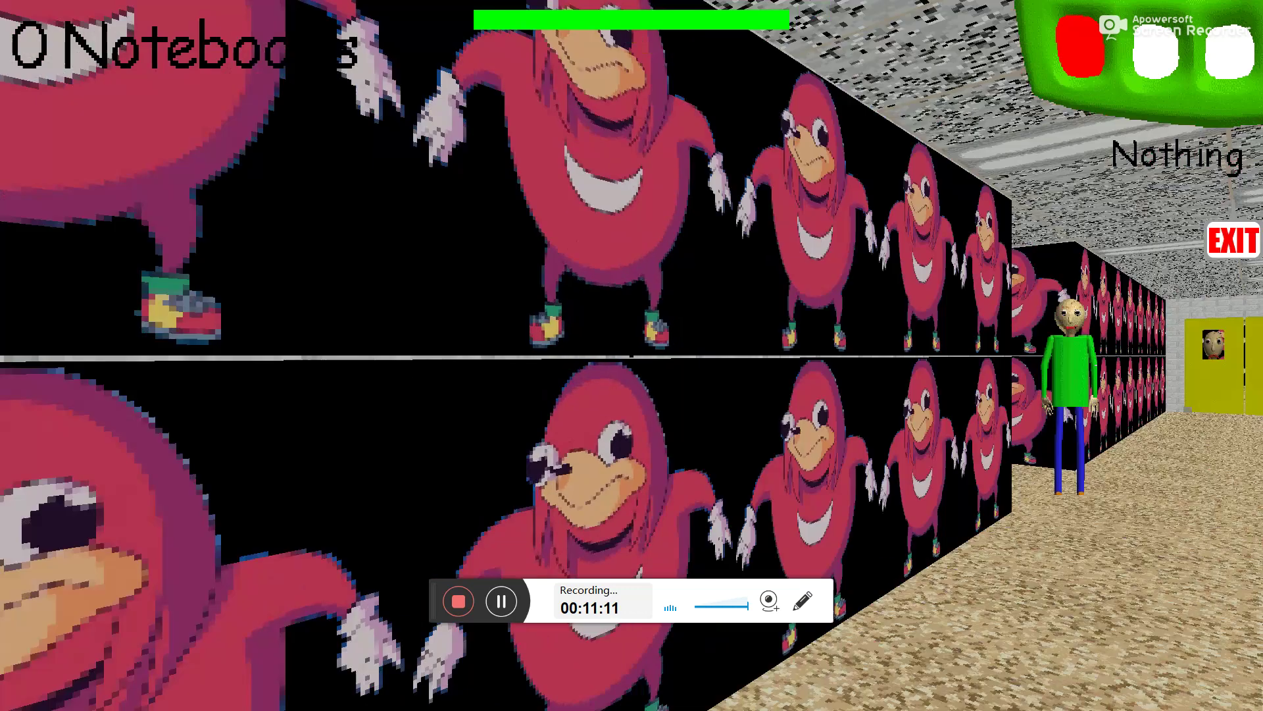
{"action": "key", "text": "w"}
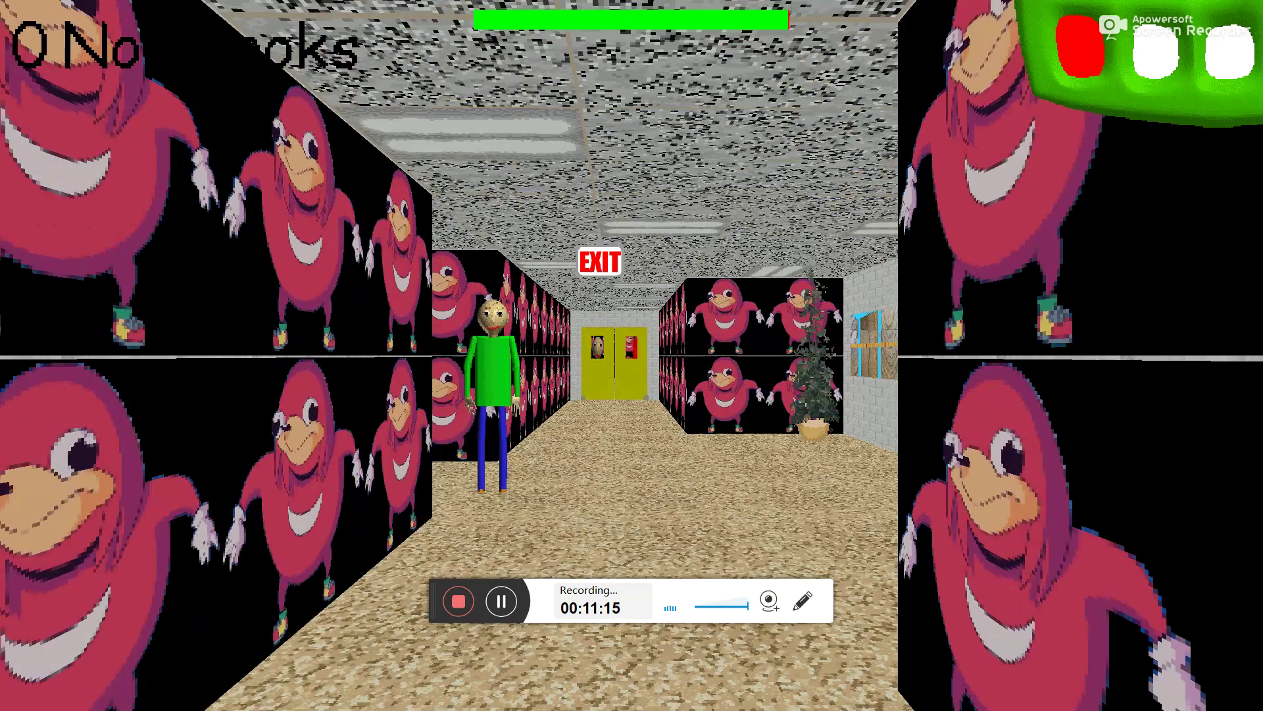
{"action": "key", "text": "shift+w"}
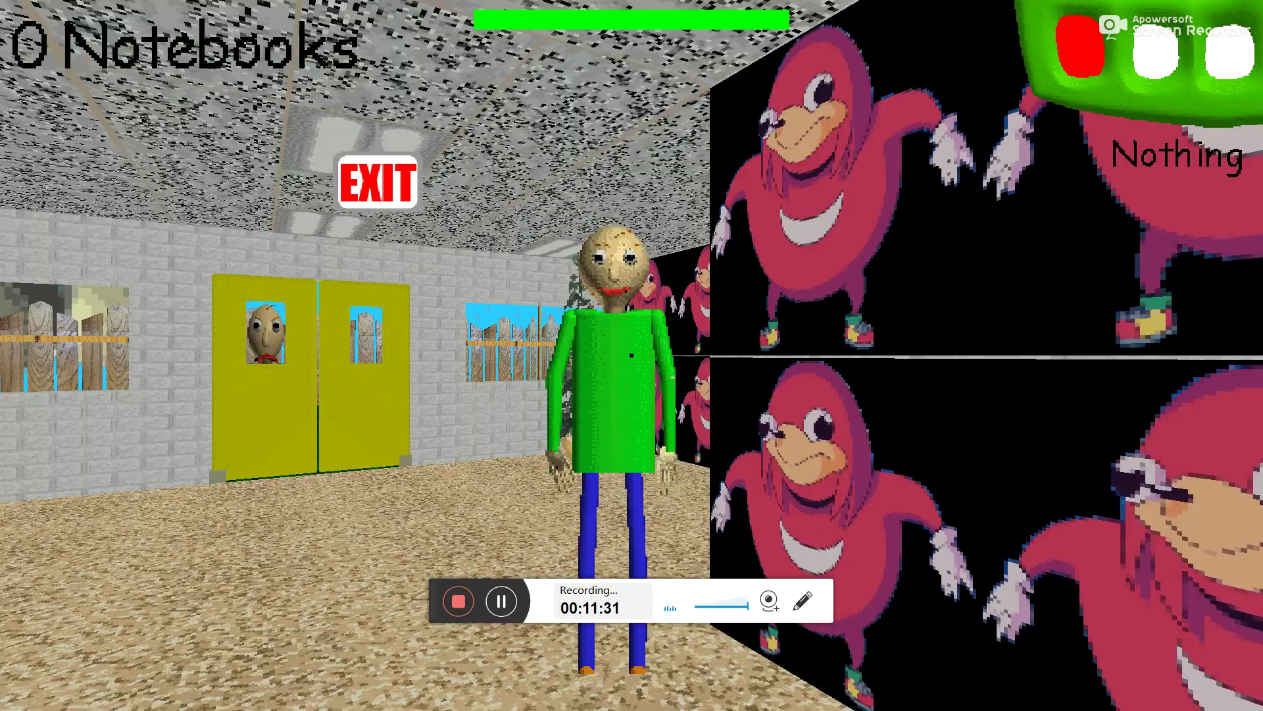
Step: Enter the classroom through the blue door and collect the notebook near the Math chalkboard
{"action": "key", "text": "w"}
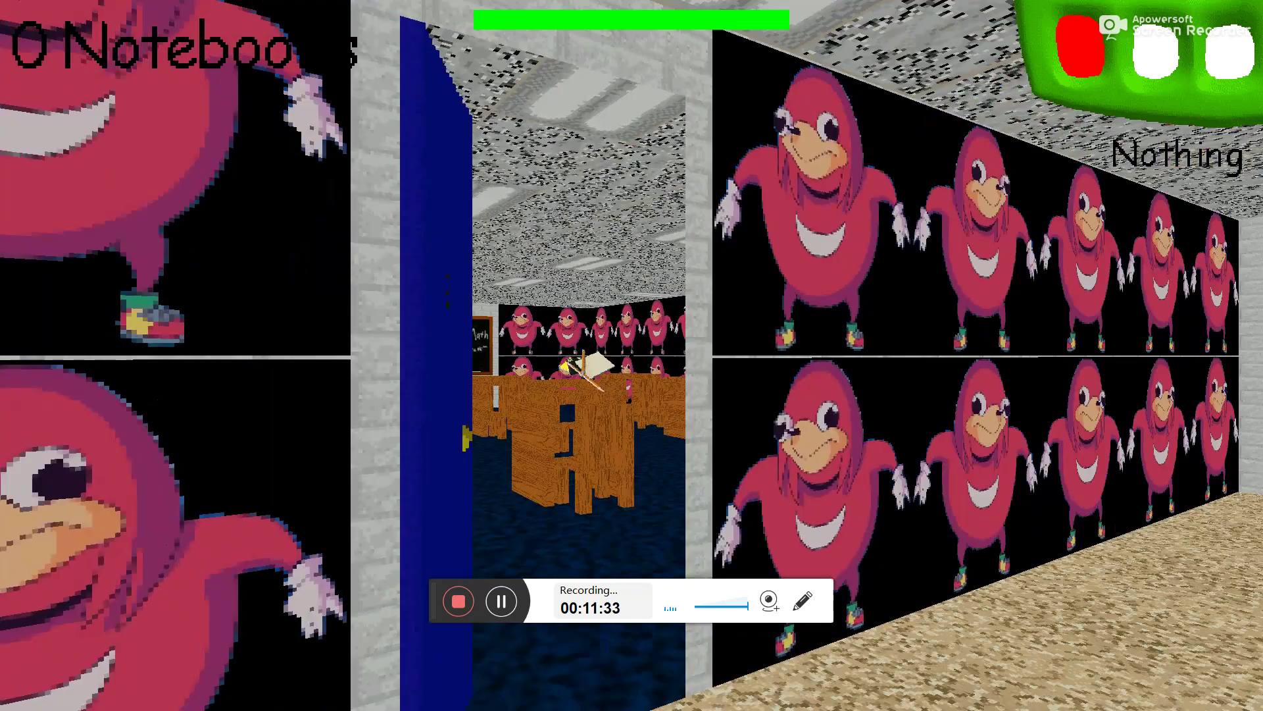
{"action": "key", "text": "shift+w"}
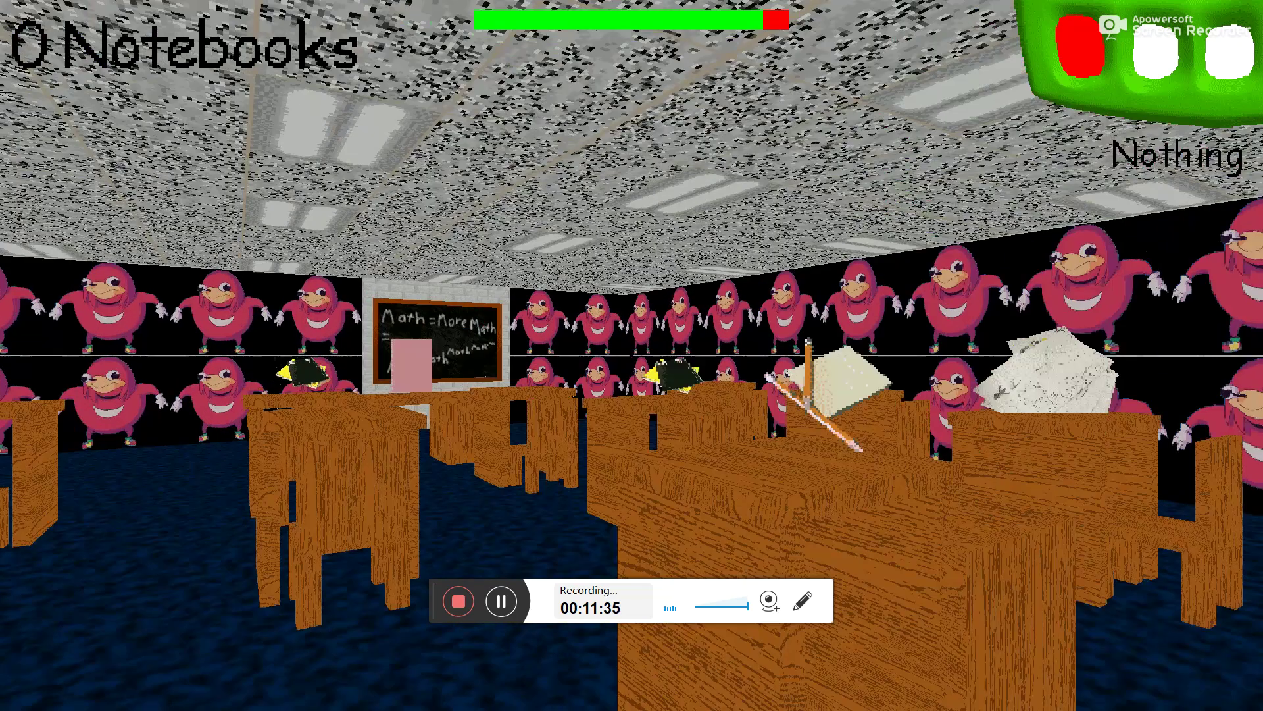
{"action": "key", "text": "w"}
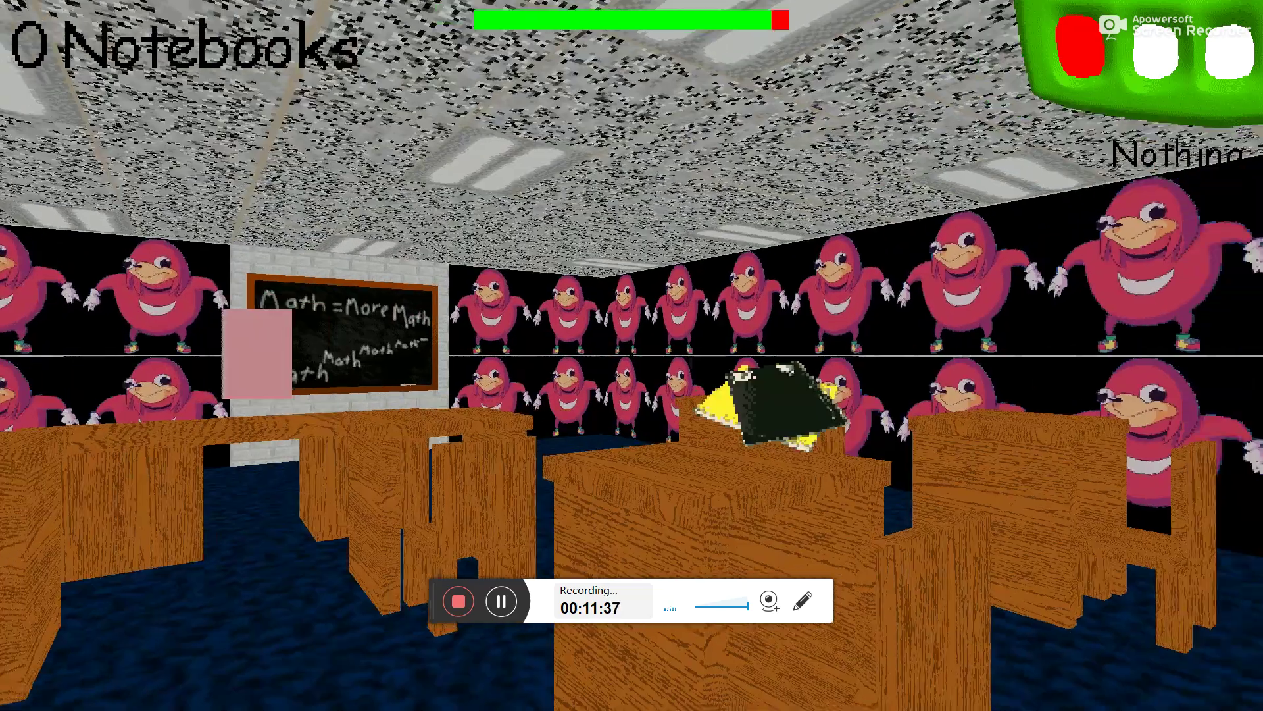
{"action": "key", "text": "w"}
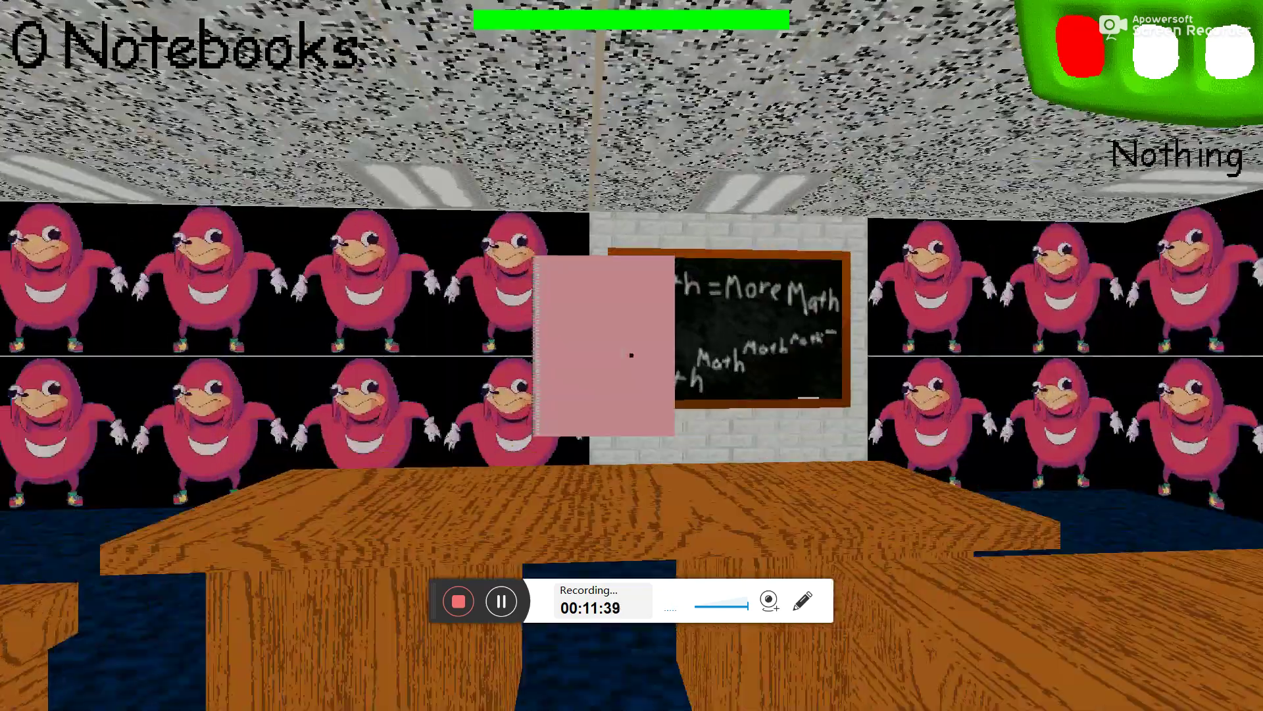
{"action": "left_click", "coordinate": [631, 355]}
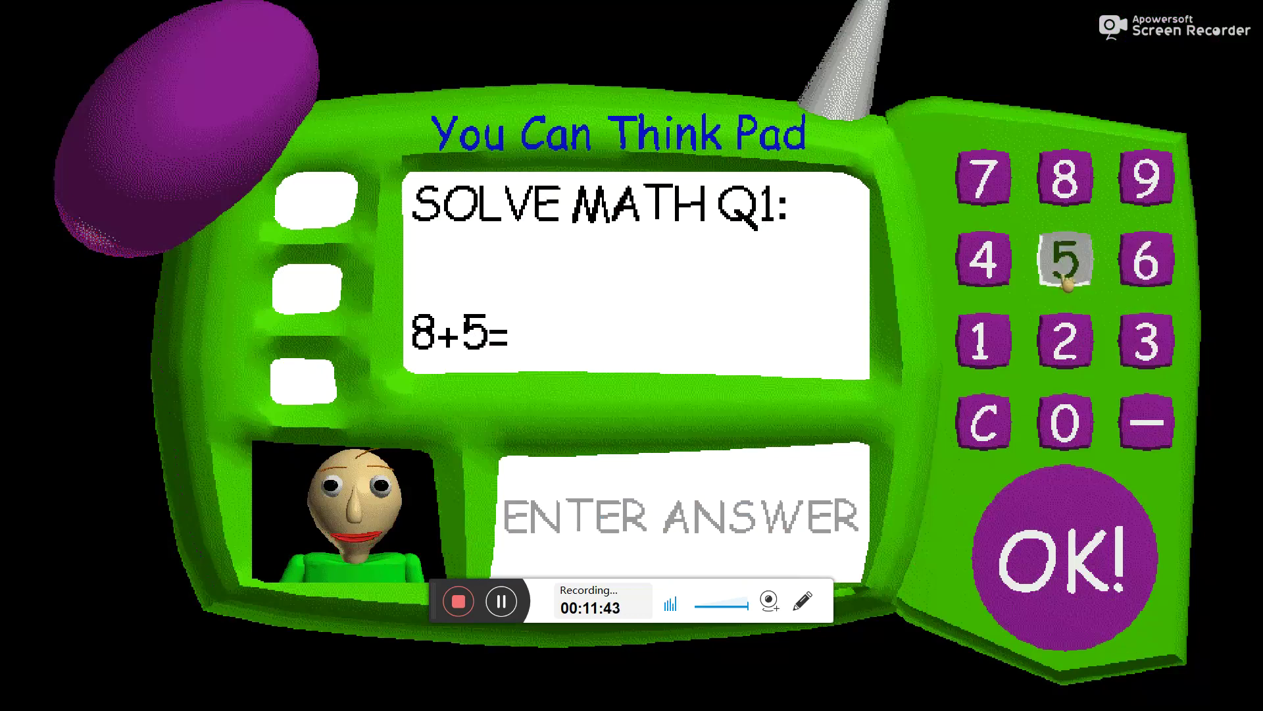
Step: Answer the three You Can Think Pad math questions with 13, 3 and 8
{"action": "left_click", "coordinate": [983, 340]}
{"action": "left_click", "coordinate": [1146, 340]}
{"action": "left_click", "coordinate": [1114, 520]}
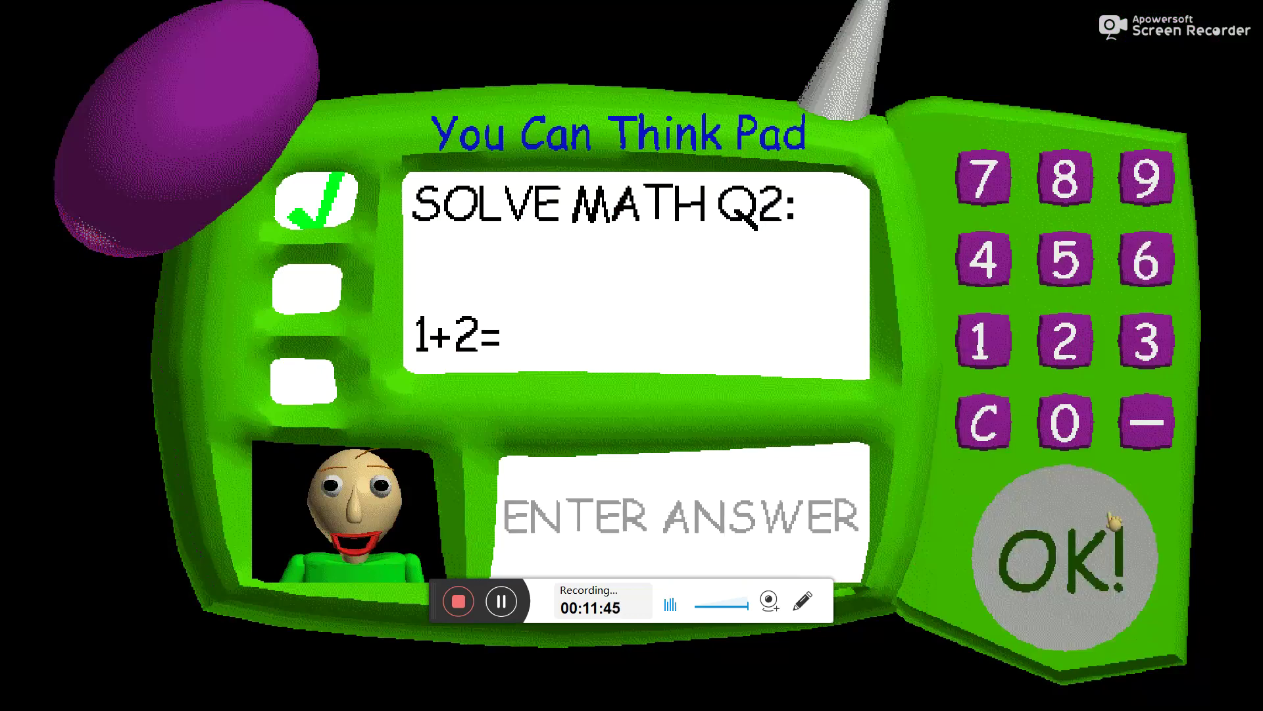
{"action": "left_click", "coordinate": [1148, 336]}
{"action": "left_click", "coordinate": [1111, 515]}
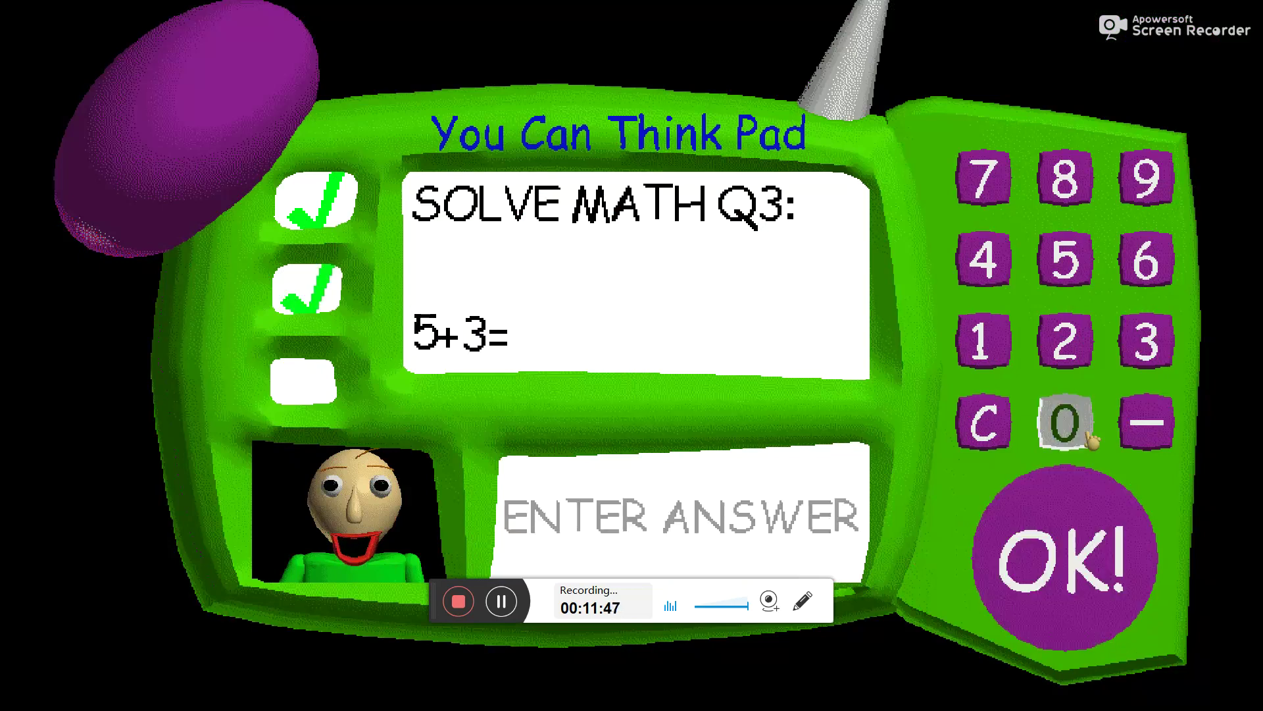
{"action": "left_click", "coordinate": [1074, 177]}
{"action": "left_click", "coordinate": [1076, 559]}
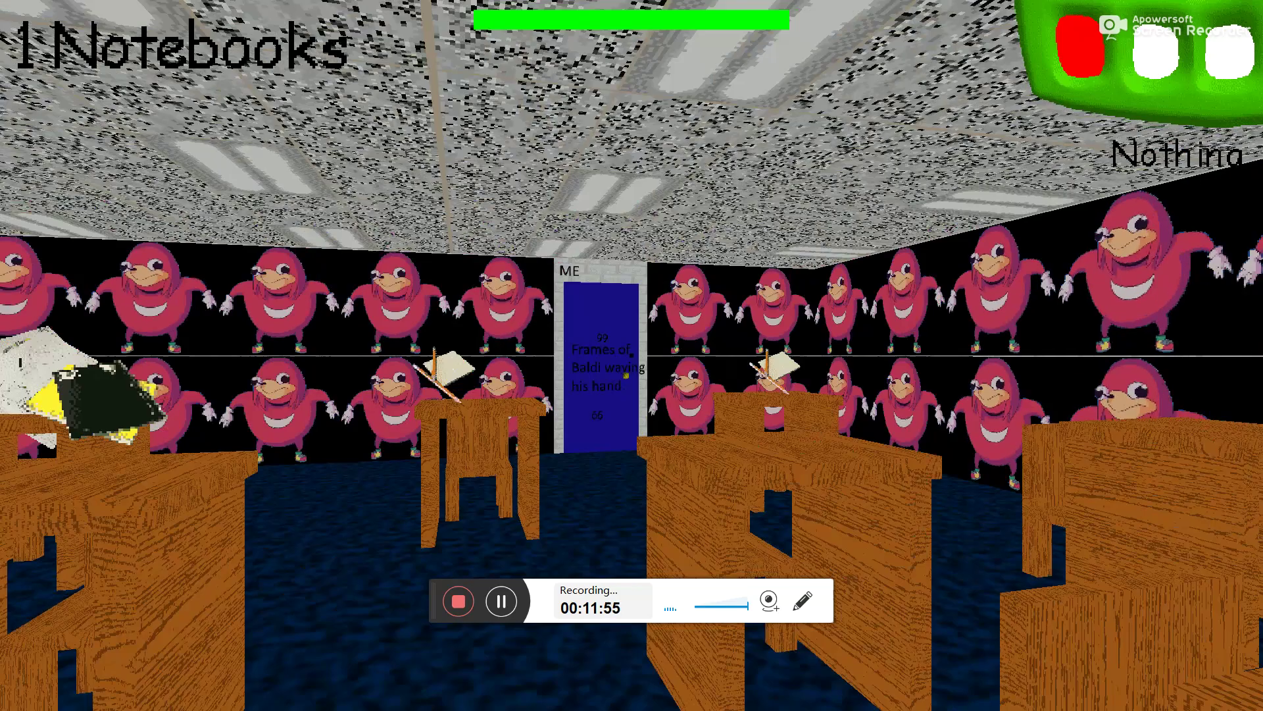
Step: Leave the classroom and pick up the quarter in the hallway near the exit doors
{"action": "key", "text": "w"}
{"action": "key", "text": "shift"}
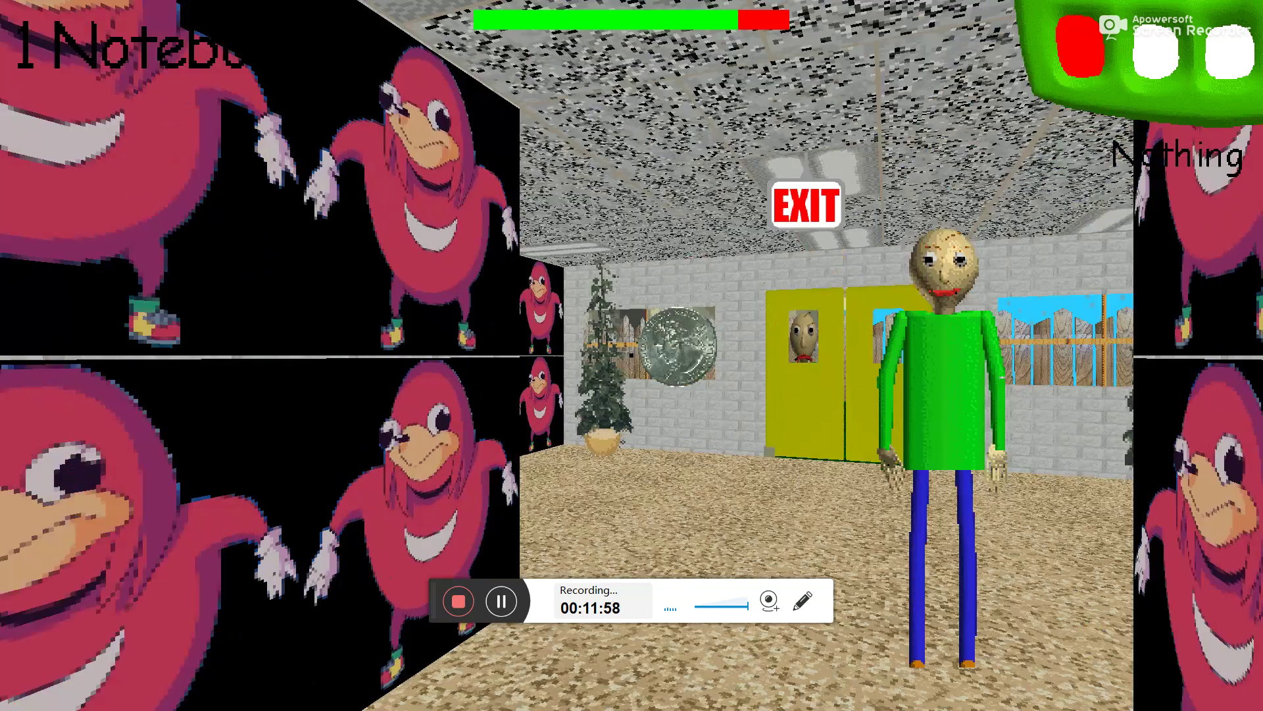
{"action": "left_click", "coordinate": [631, 355]}
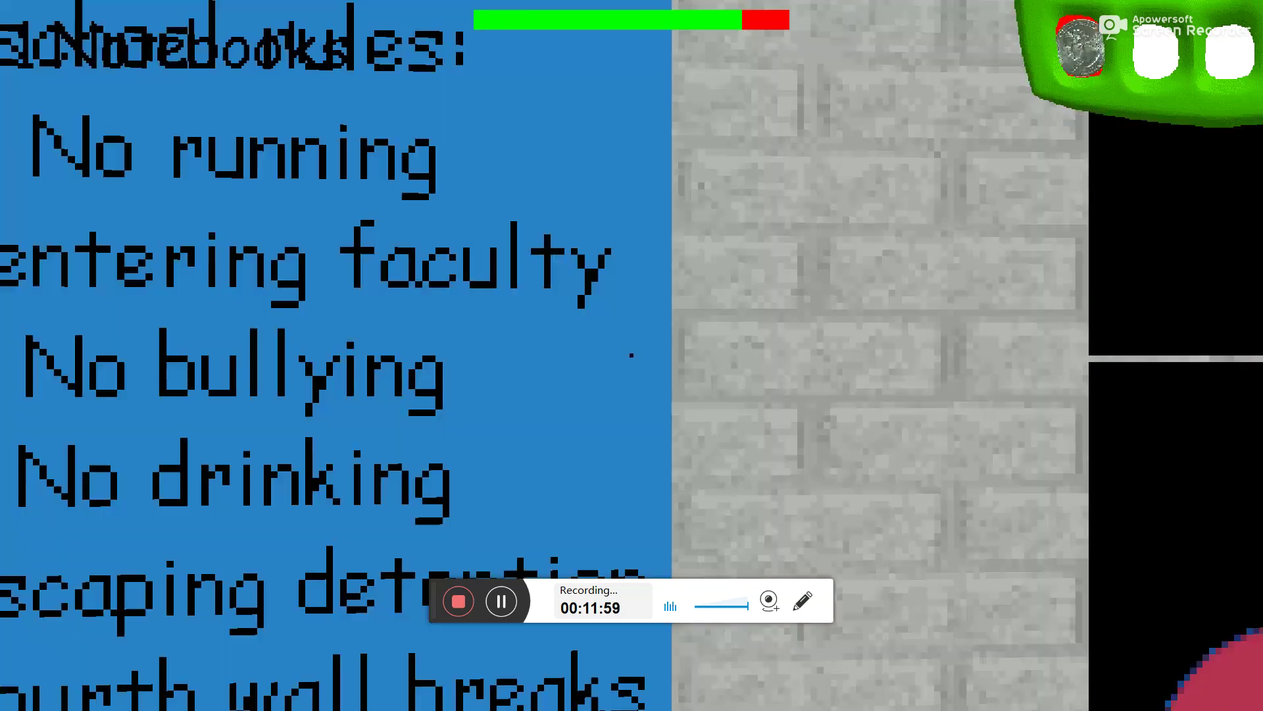
Step: Run into the next classroom and collect the blue notebook in front of the chalkboard
{"action": "key", "text": "w"}
{"action": "key", "text": "shift"}
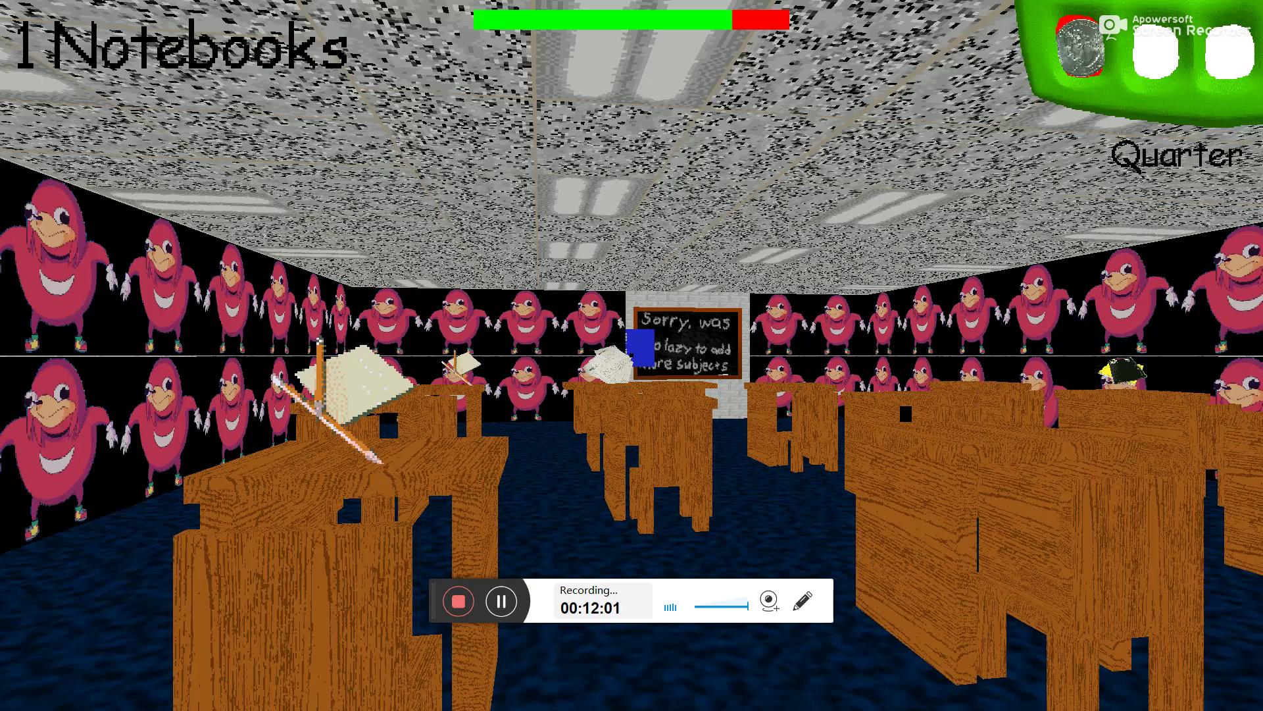
{"action": "key", "text": "w"}
{"action": "key", "text": "shift"}
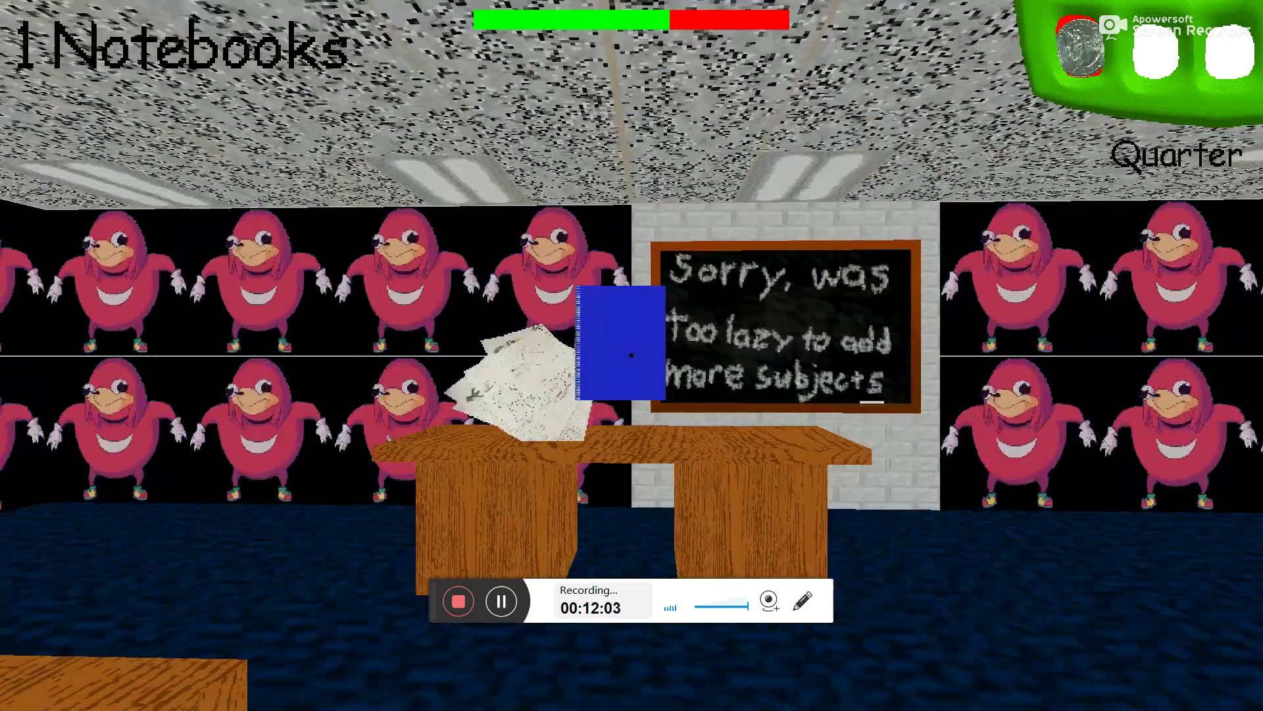
{"action": "left_click", "coordinate": [631, 356]}
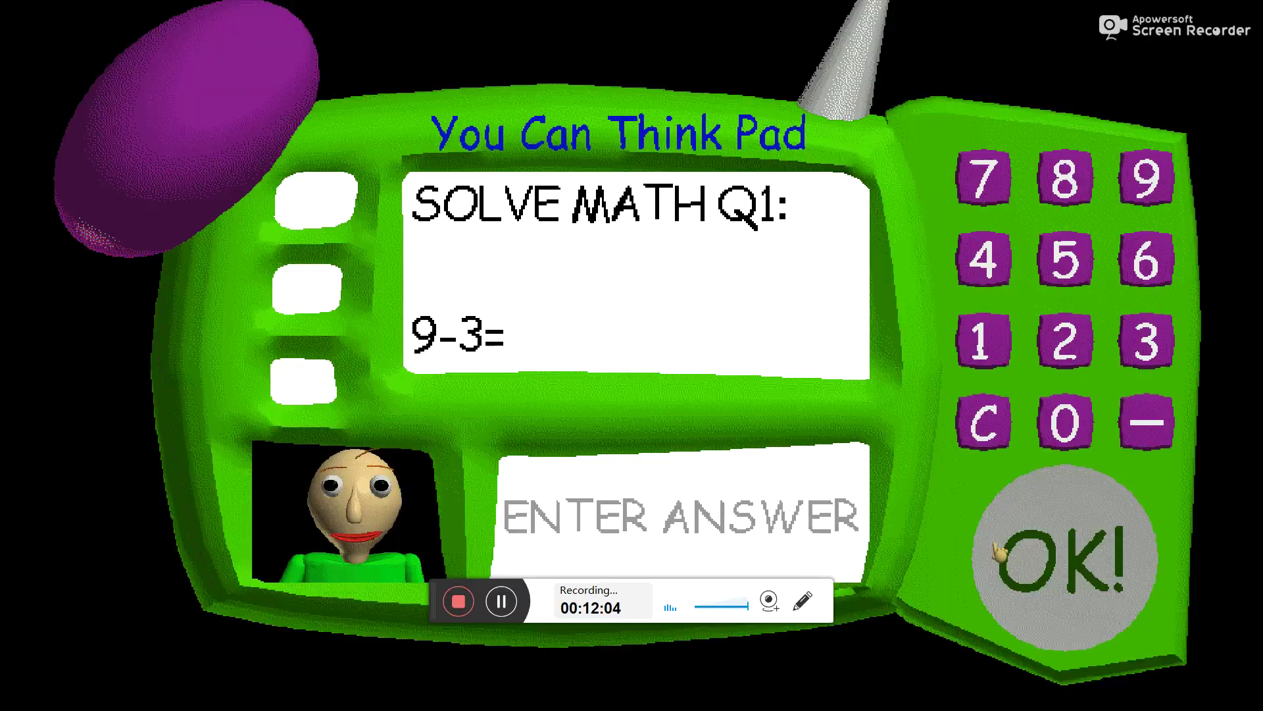
Step: Answer the first two You Can Think Pad questions with 6 and 9 and submit the garbled third one blank
{"action": "left_click", "coordinate": [1122, 234]}
{"action": "left_click", "coordinate": [1135, 556]}
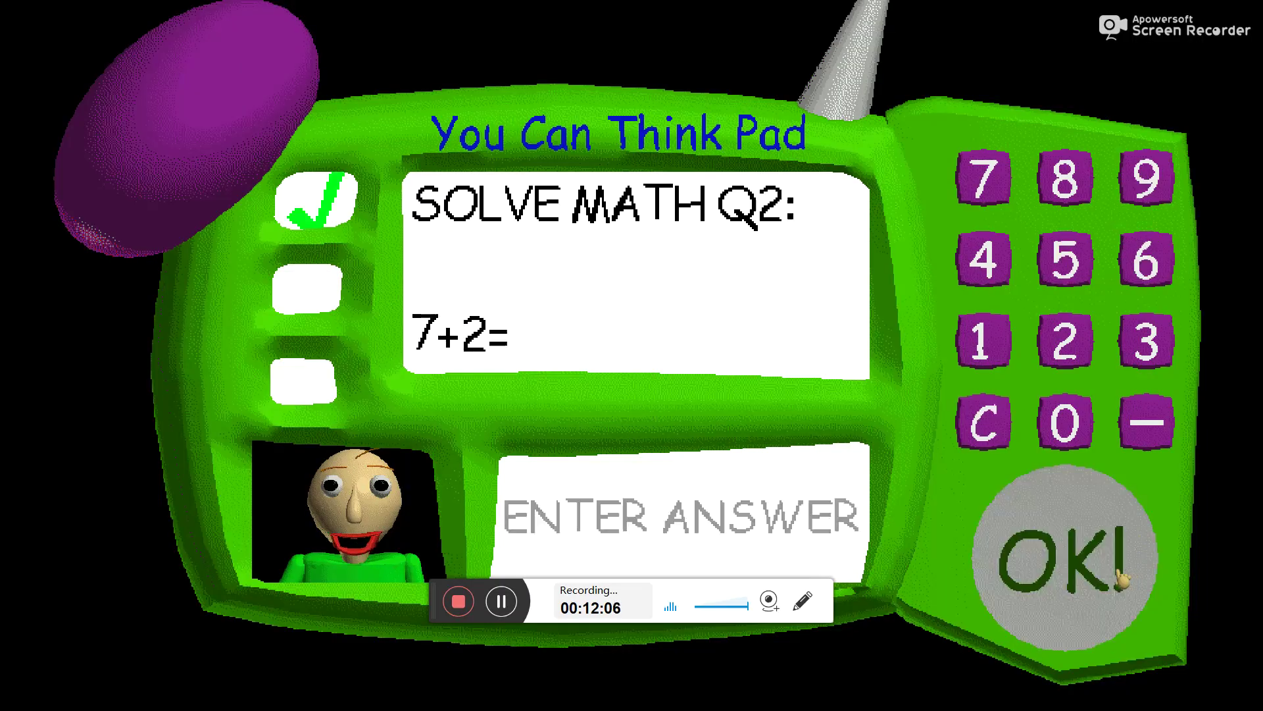
{"action": "left_click", "coordinate": [1136, 205]}
{"action": "left_click", "coordinate": [1061, 523]}
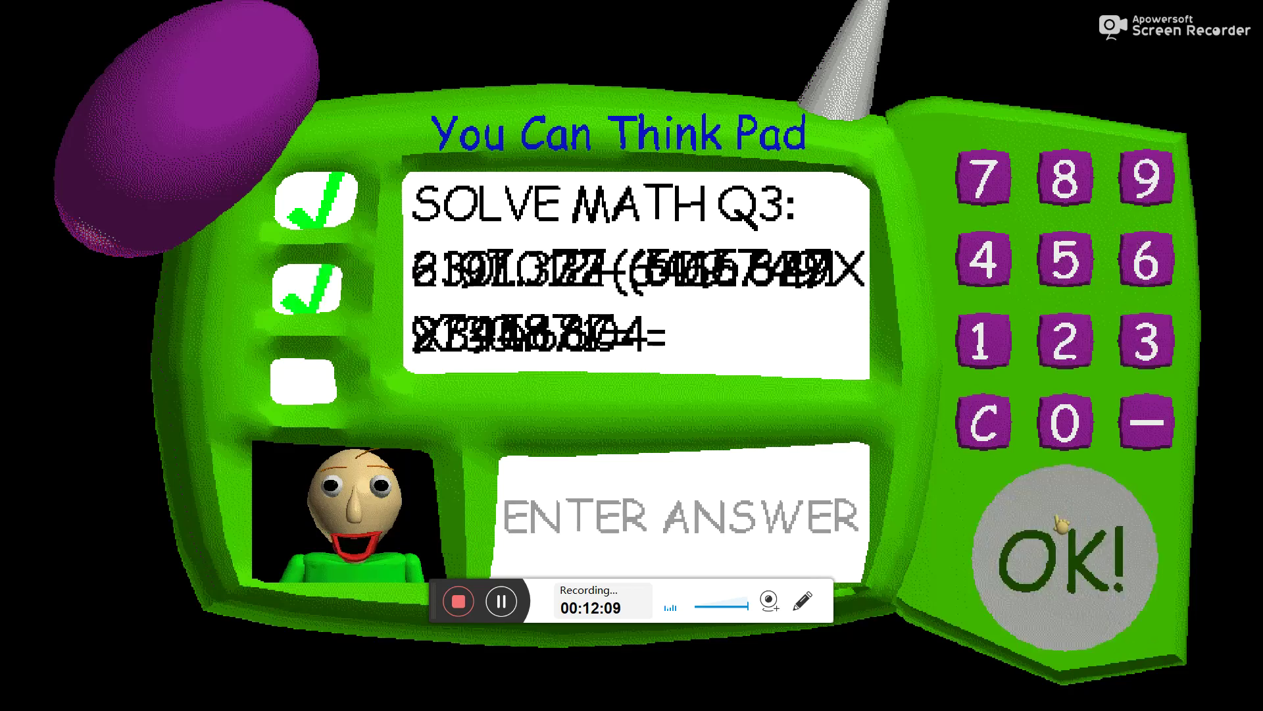
{"action": "left_click", "coordinate": [1061, 523]}
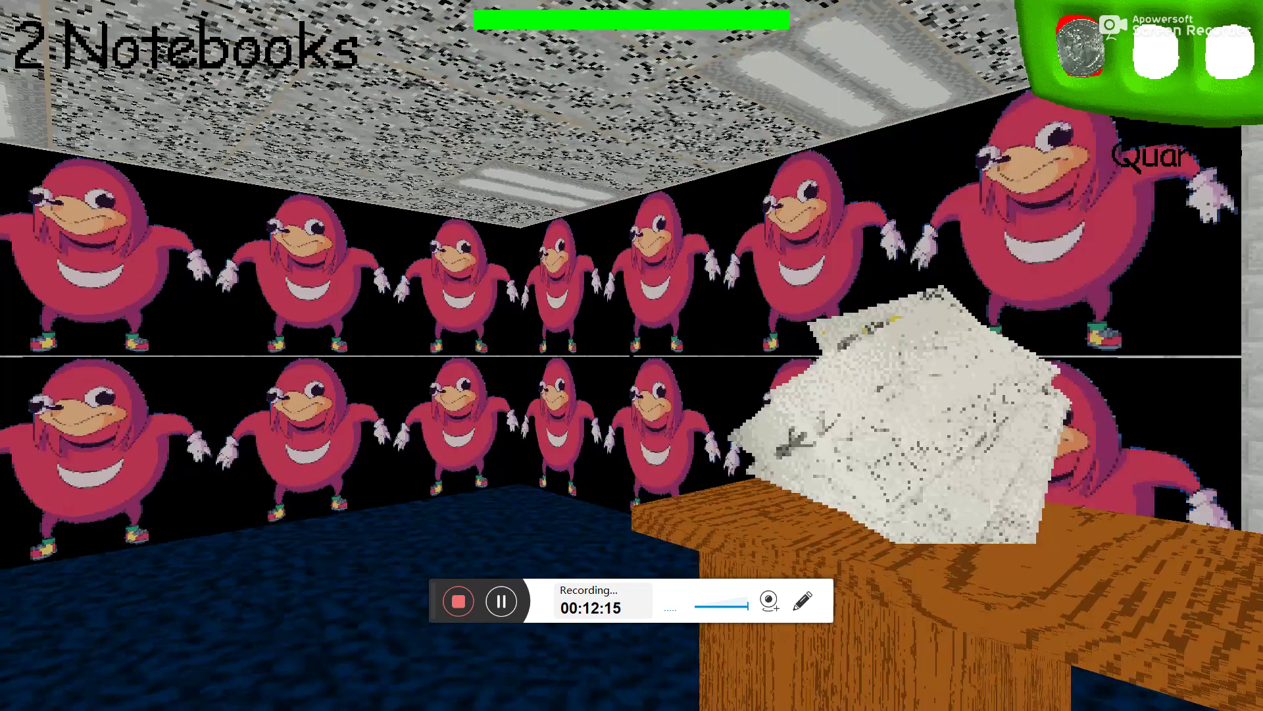
Step: Leave the classroom through the blue door and run along the hallway beside the replaced wall textures
{"action": "key", "text": "s"}
{"action": "key", "text": "w"}
{"action": "key", "text": "shift+w"}
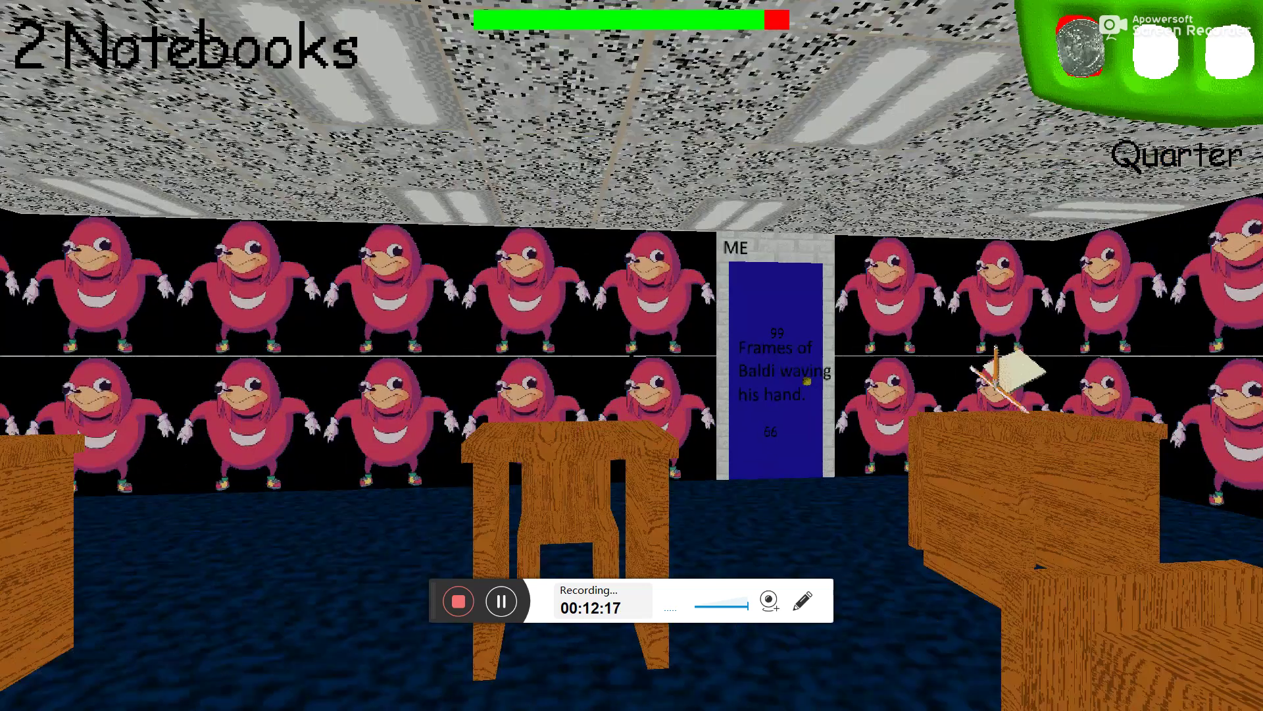
{"action": "key", "text": "shift+w"}
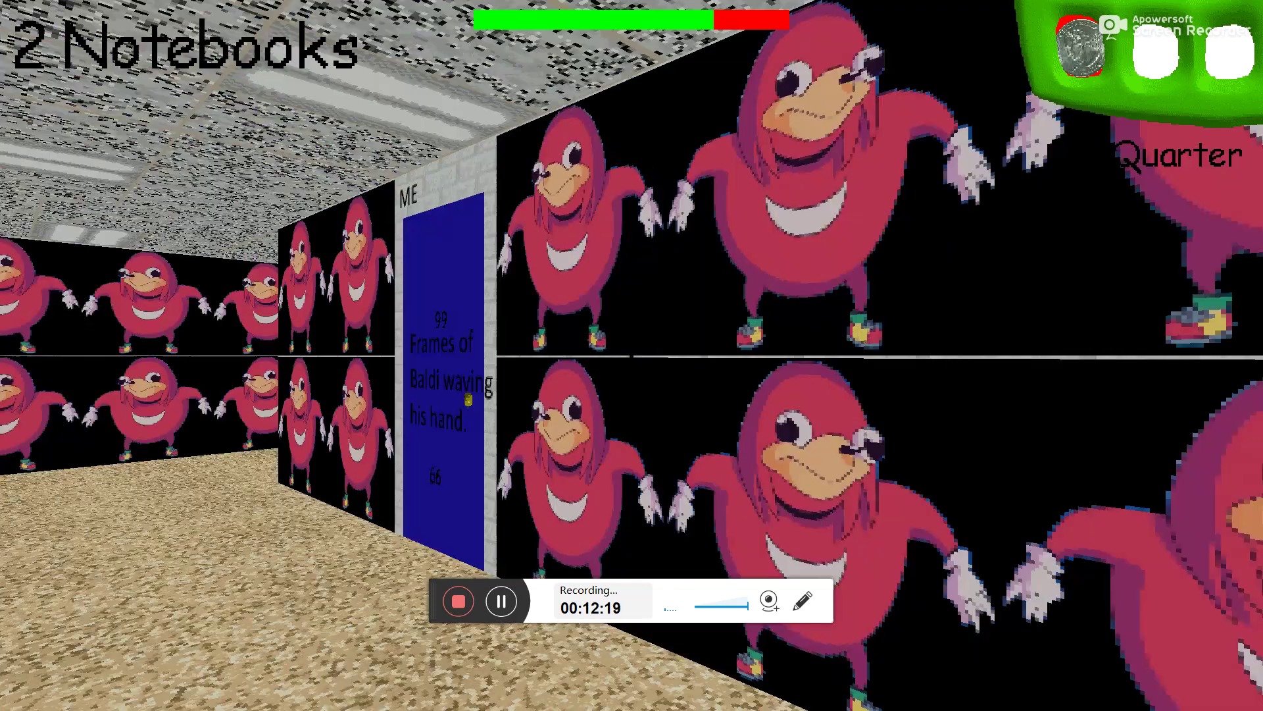
{"action": "key", "text": "w"}
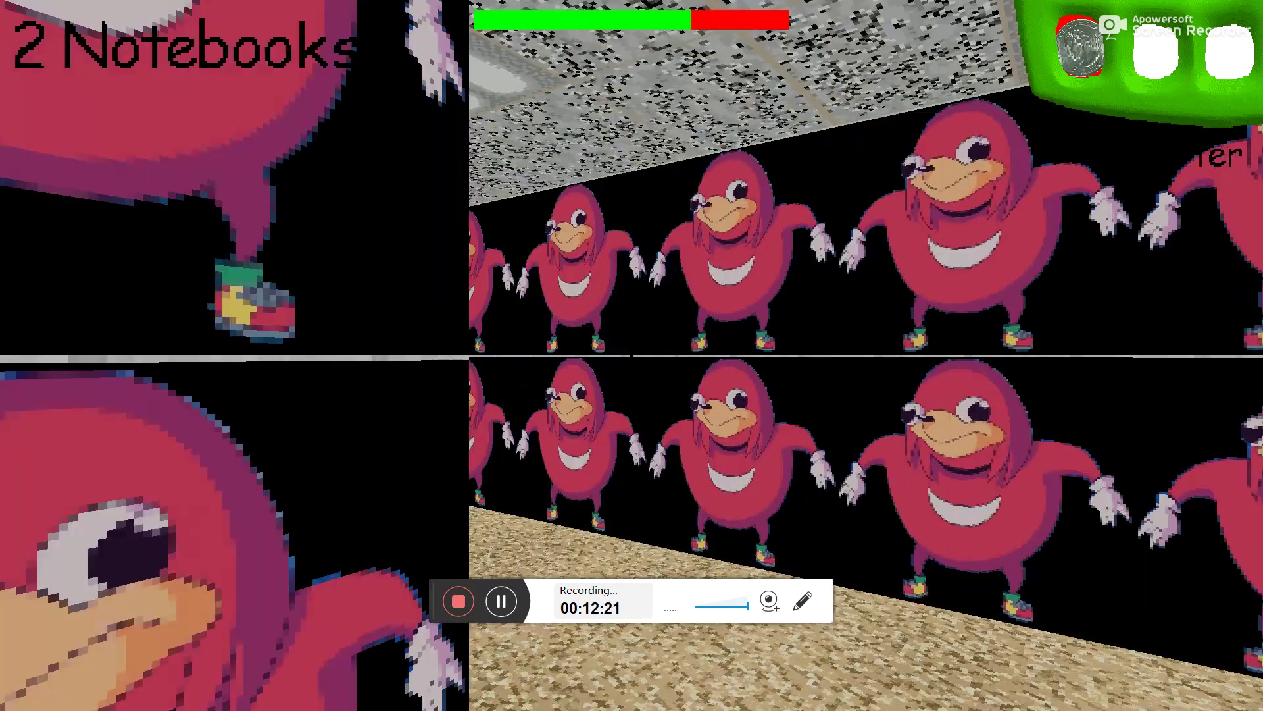
Step: Approach the yellow swing doors to inspect their texture, back away from Baldi and look behind
{"action": "key", "text": "w"}
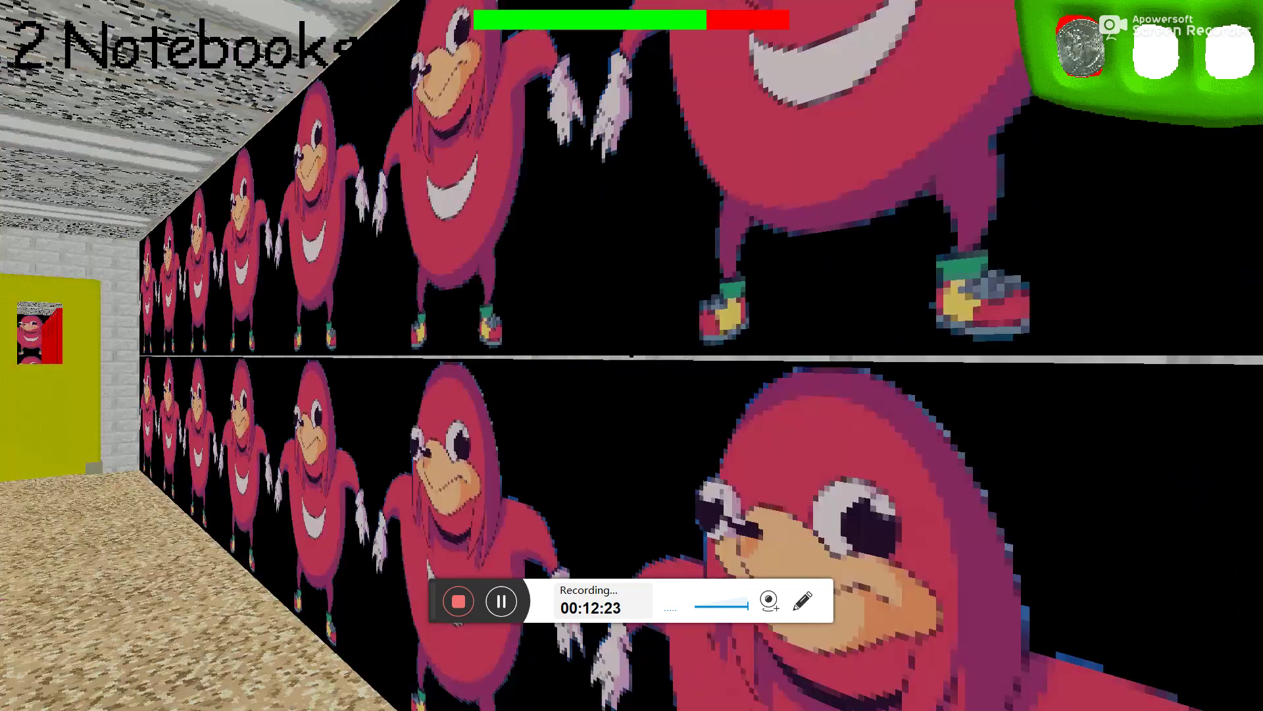
{"action": "key", "text": "w"}
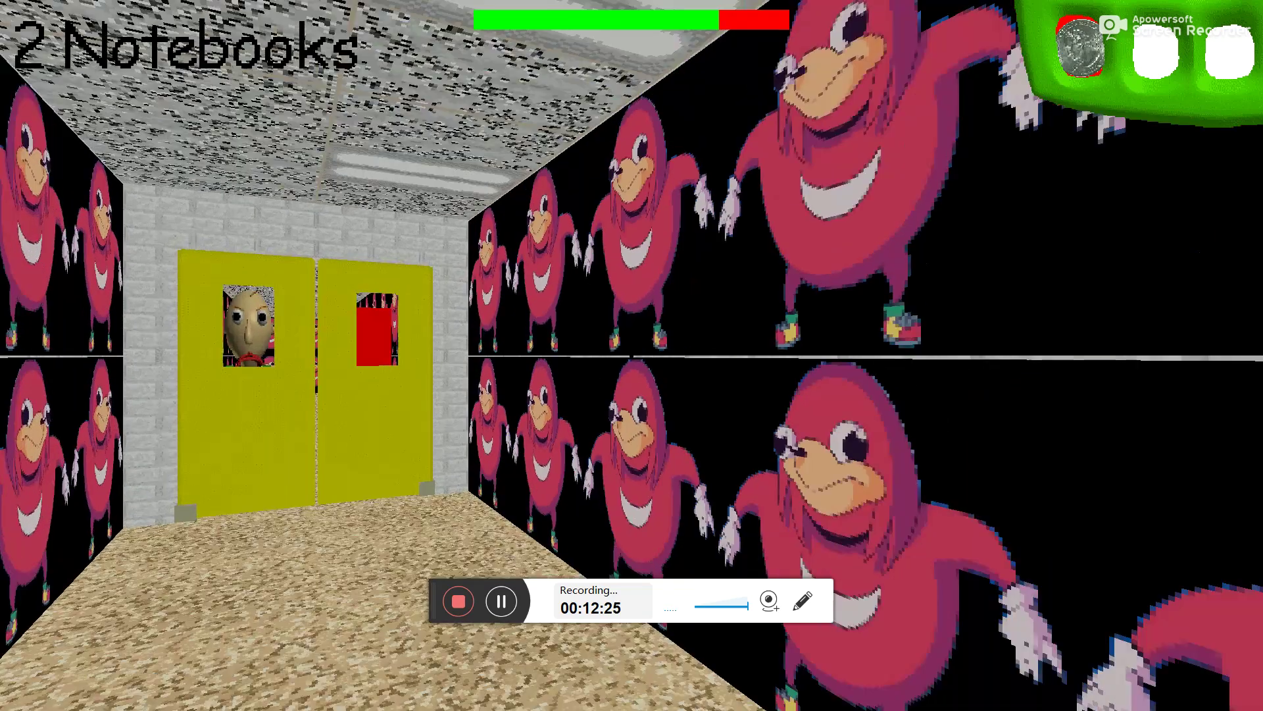
{"action": "key", "text": "w"}
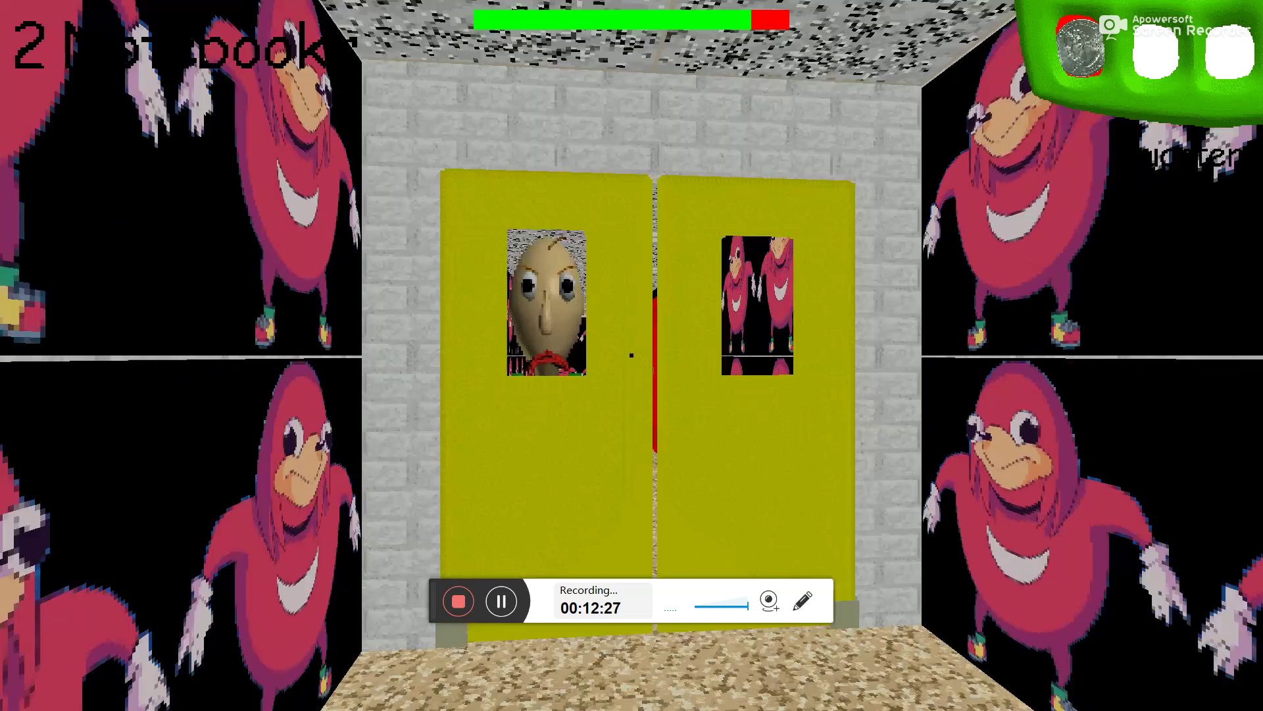
{"action": "key", "text": "s"}
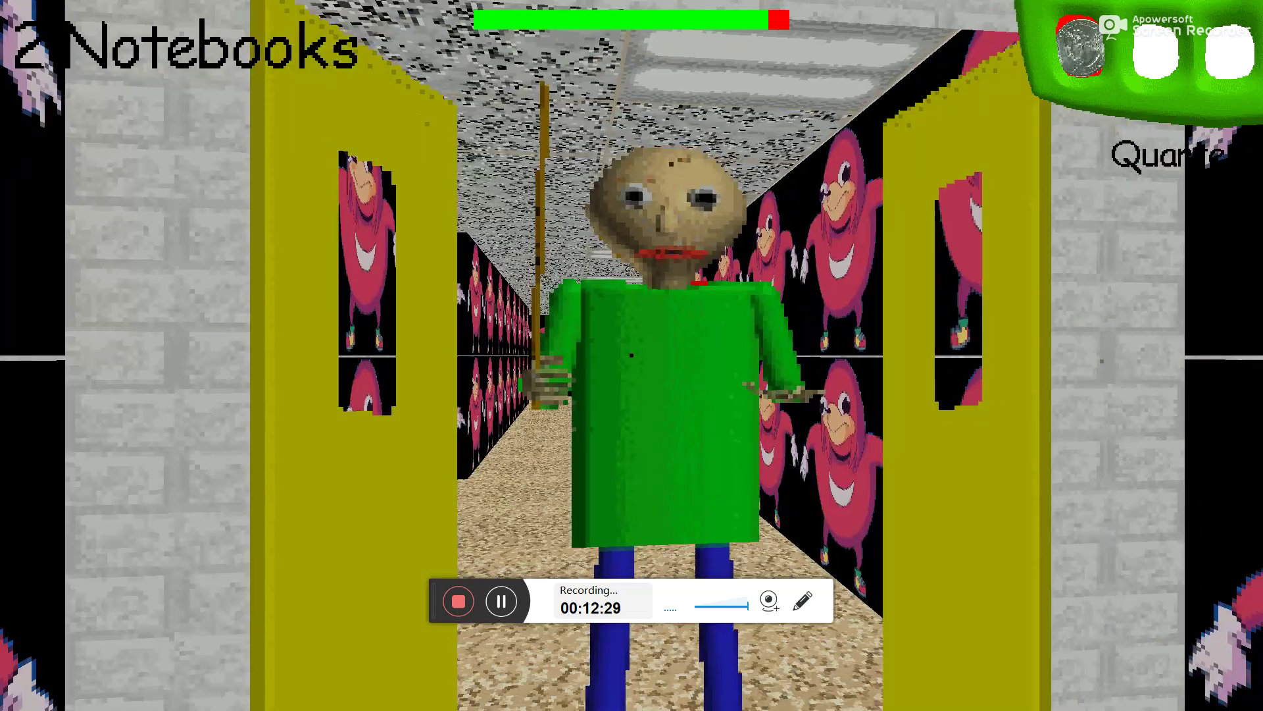
{"action": "key", "text": "space"}
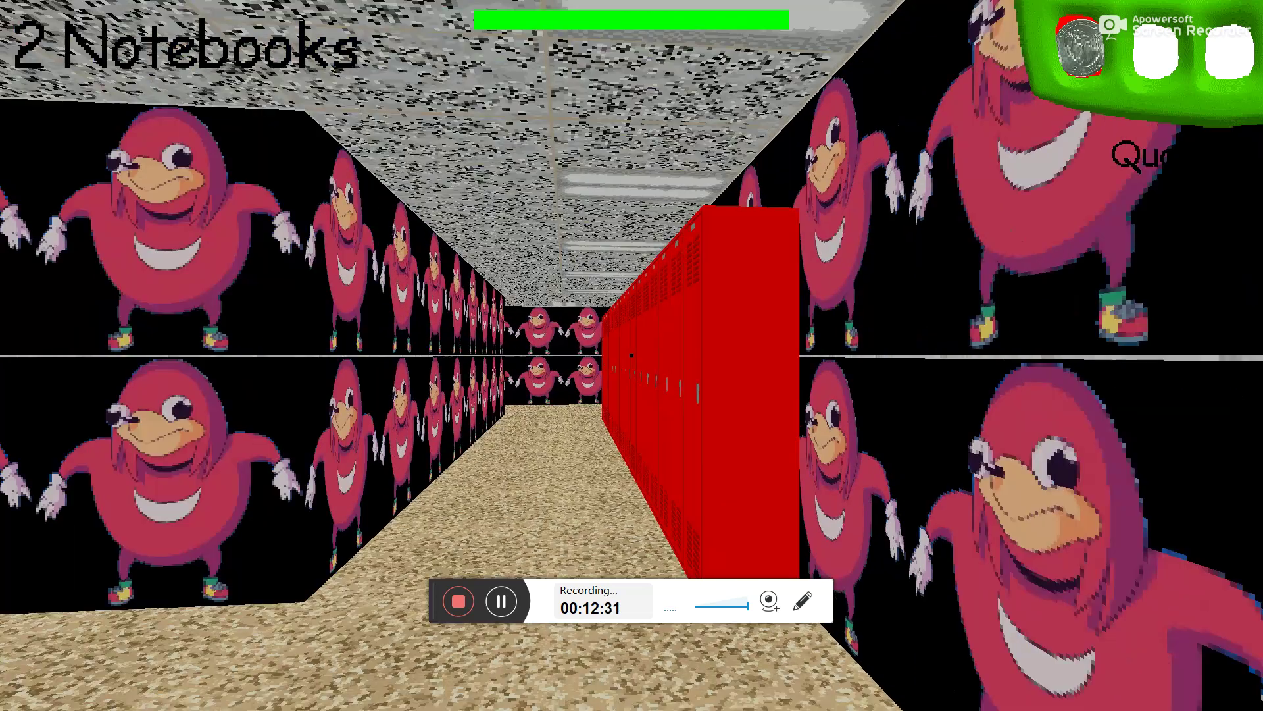
Step: Walk along the red locker hallway to the blue classroom door and examine its edited text up close
{"action": "key", "text": "w"}
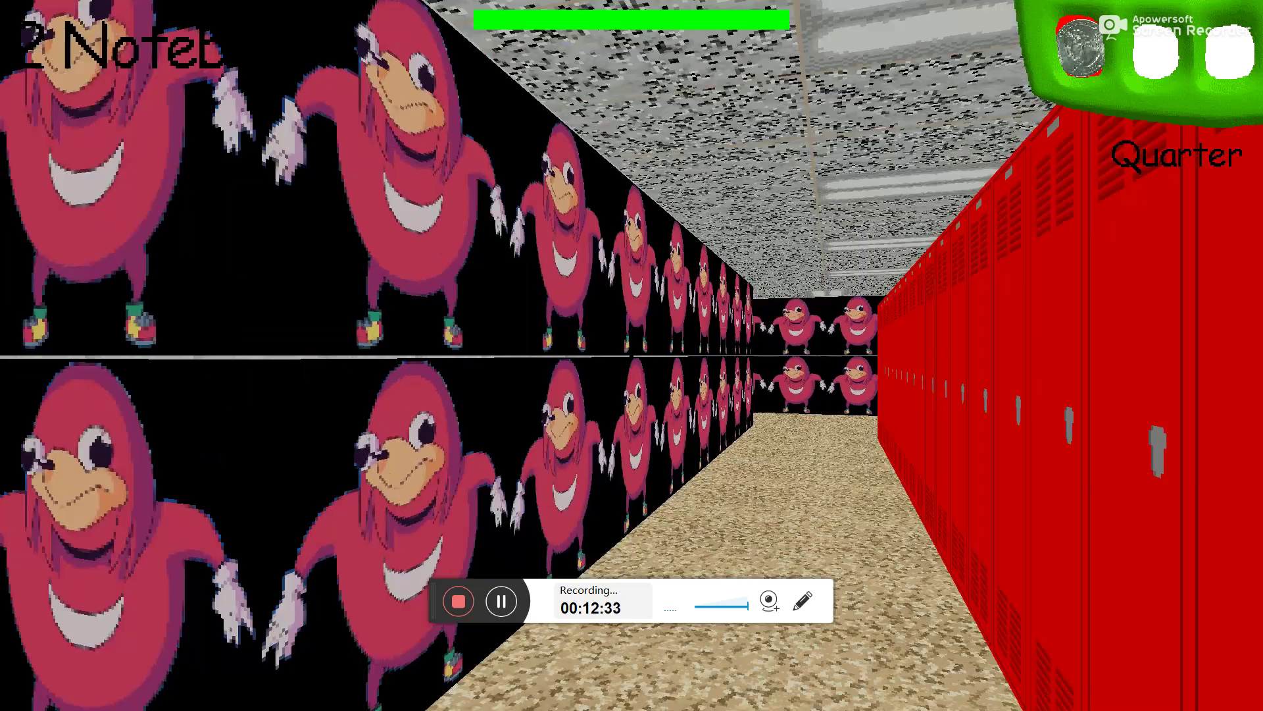
{"action": "key", "text": "w"}
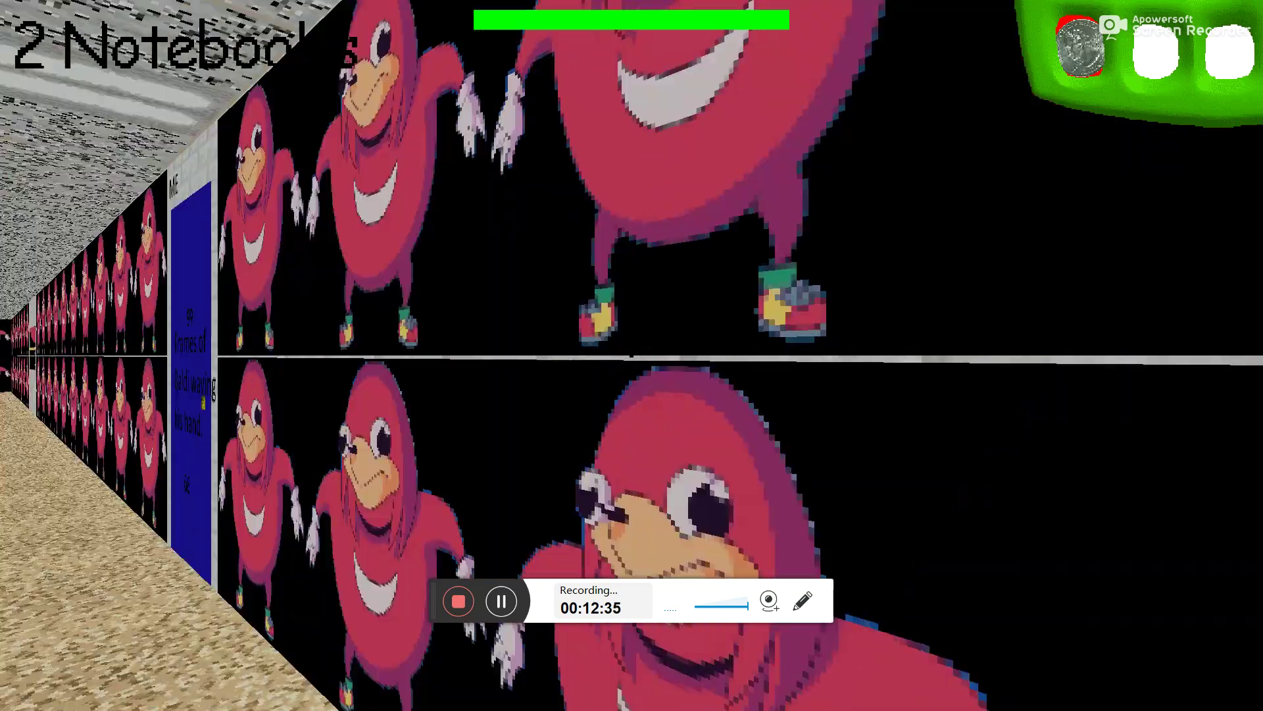
{"action": "key", "text": "w"}
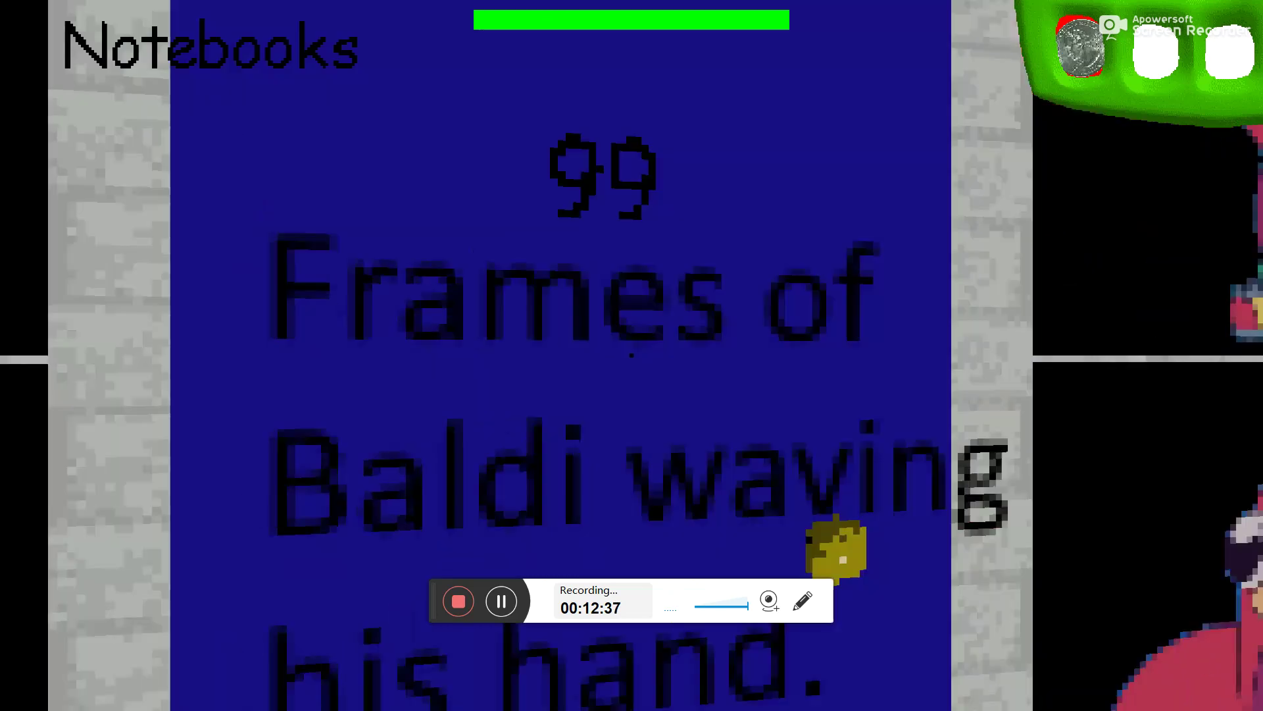
{"action": "left_click", "coordinate": [632, 356]}
{"action": "key", "text": "w"}
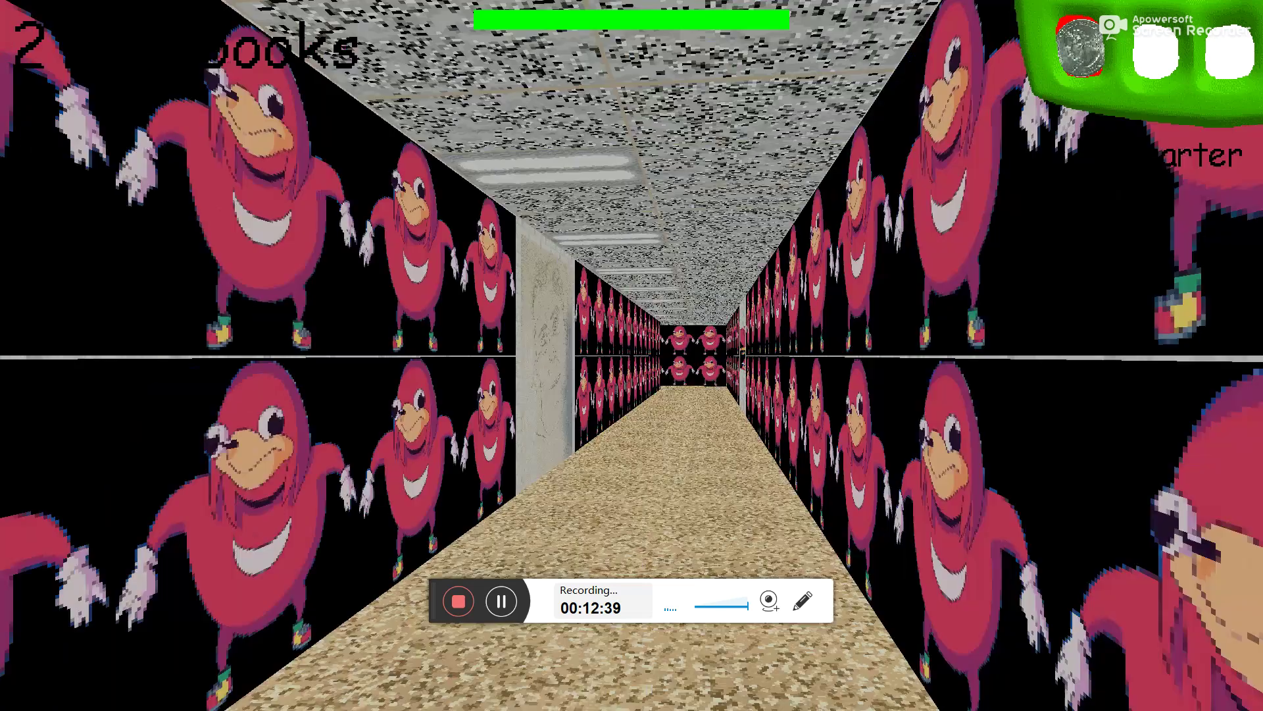
Step: Walk past the pencil portrait in the hallway to the classroom window, and pause and resume the game there
{"action": "key", "text": "w"}
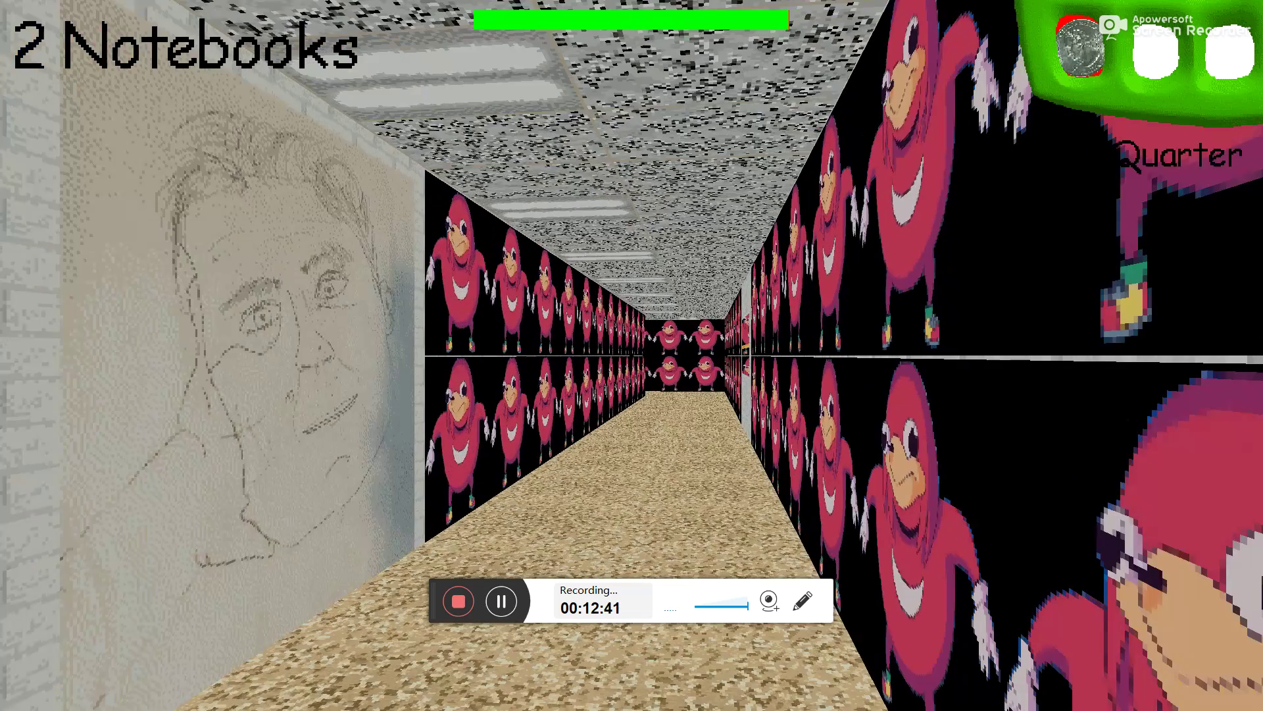
{"action": "key", "text": "w"}
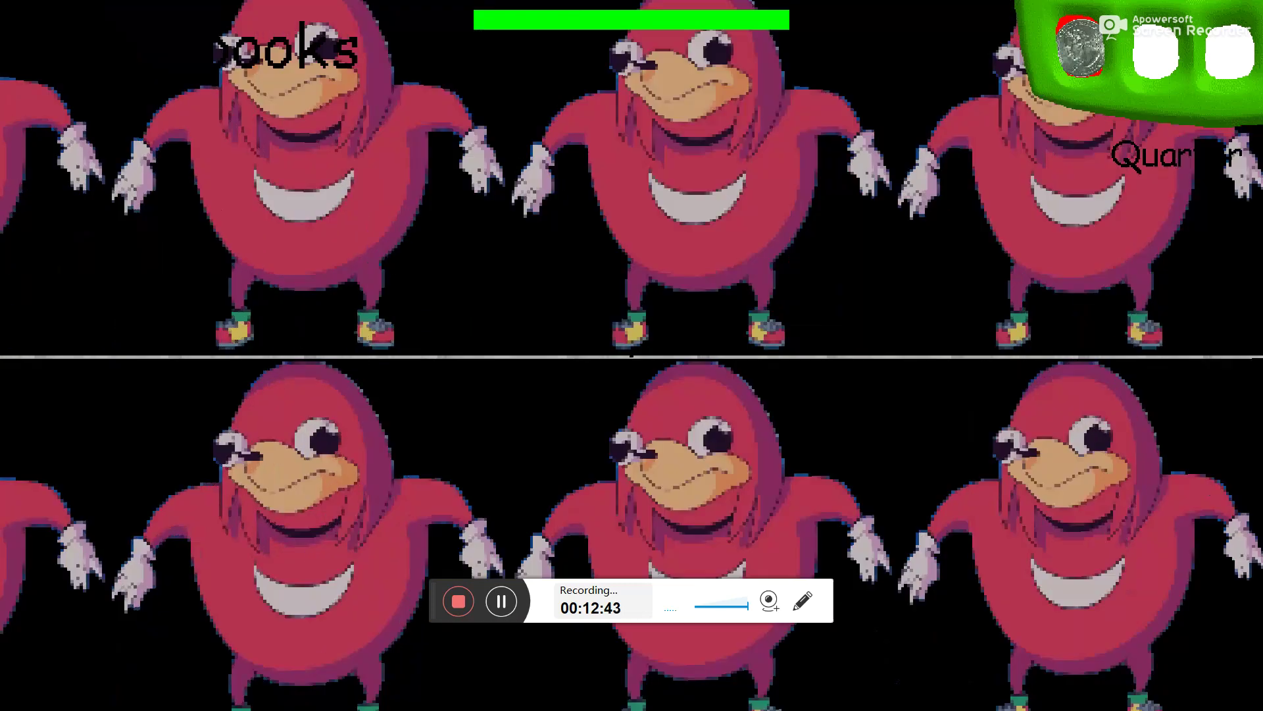
{"action": "key", "text": "w"}
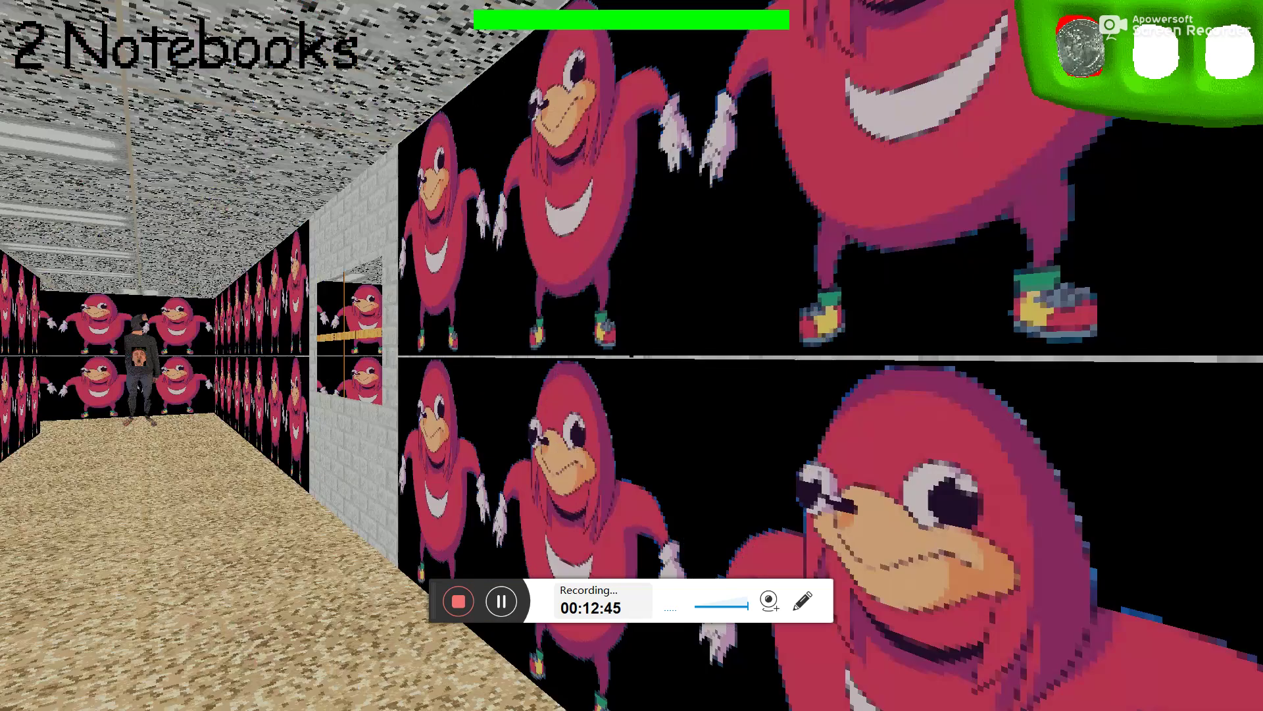
{"action": "key", "text": "w"}
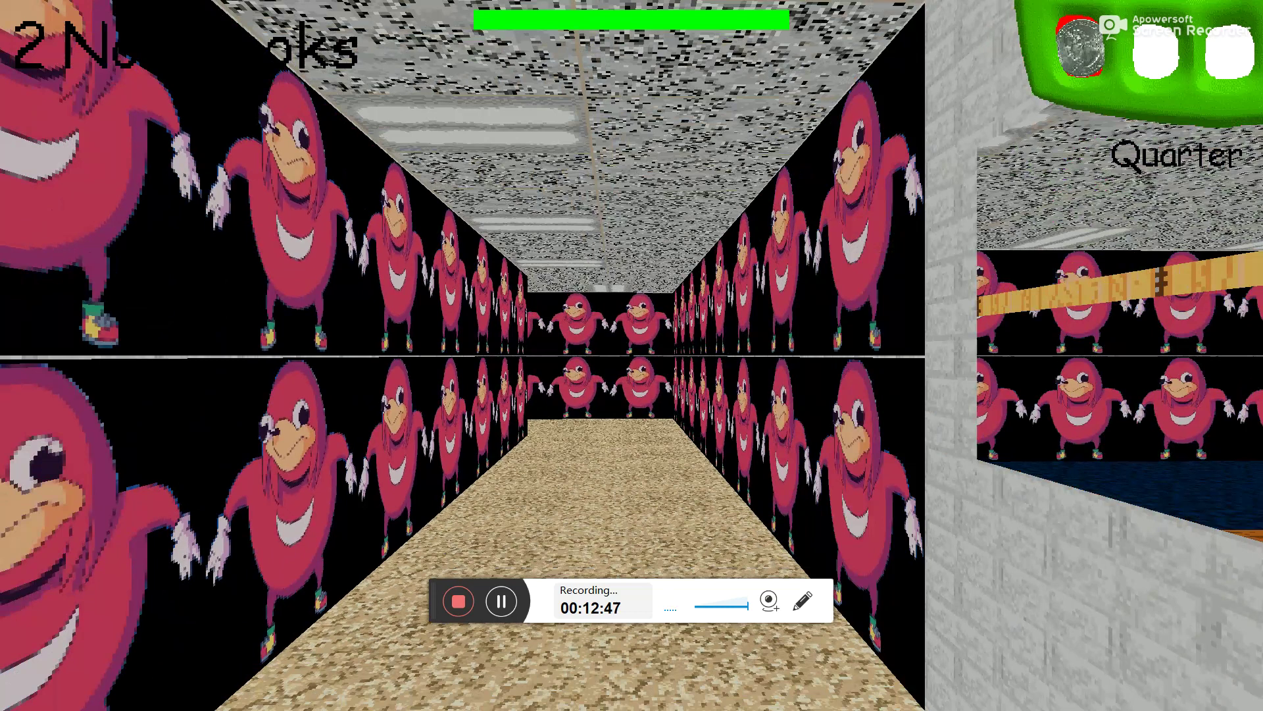
{"action": "key", "text": "Escape"}
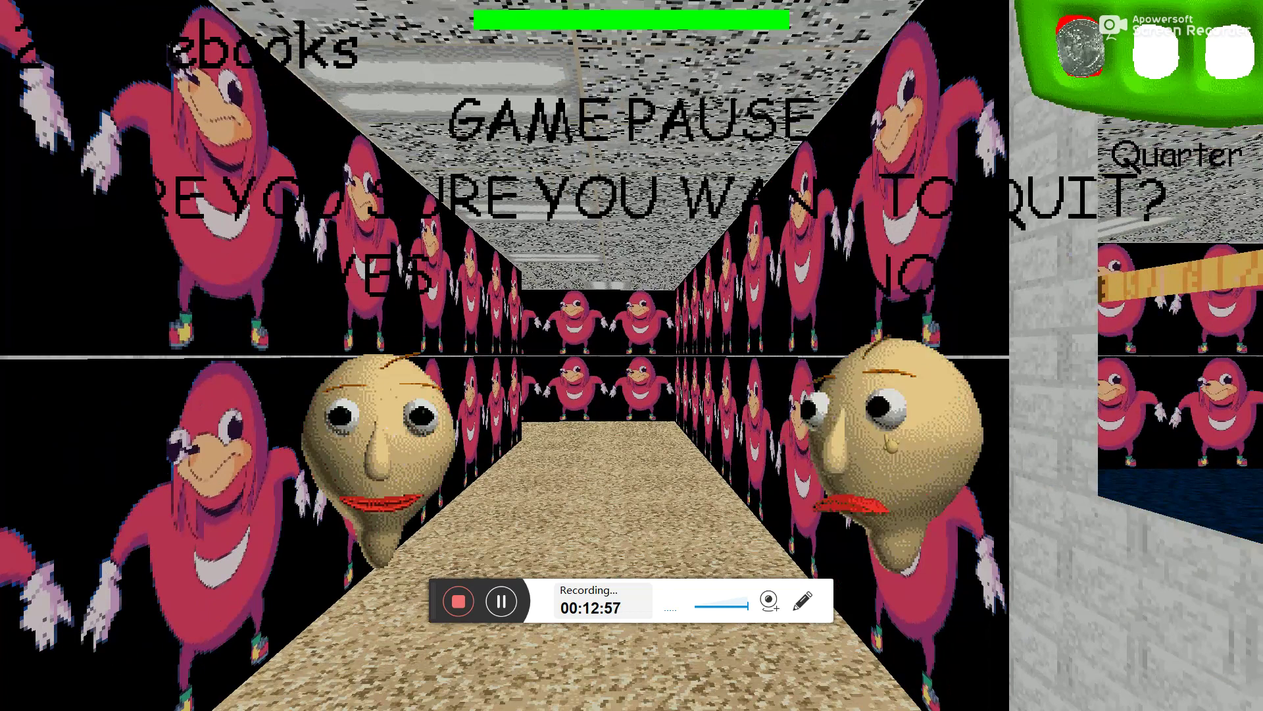
{"action": "key", "text": "Escape"}
Step: Move through the hallways past the windows and blue doors to inspect another pair of yellow swing doors
{"action": "key", "text": "w"}
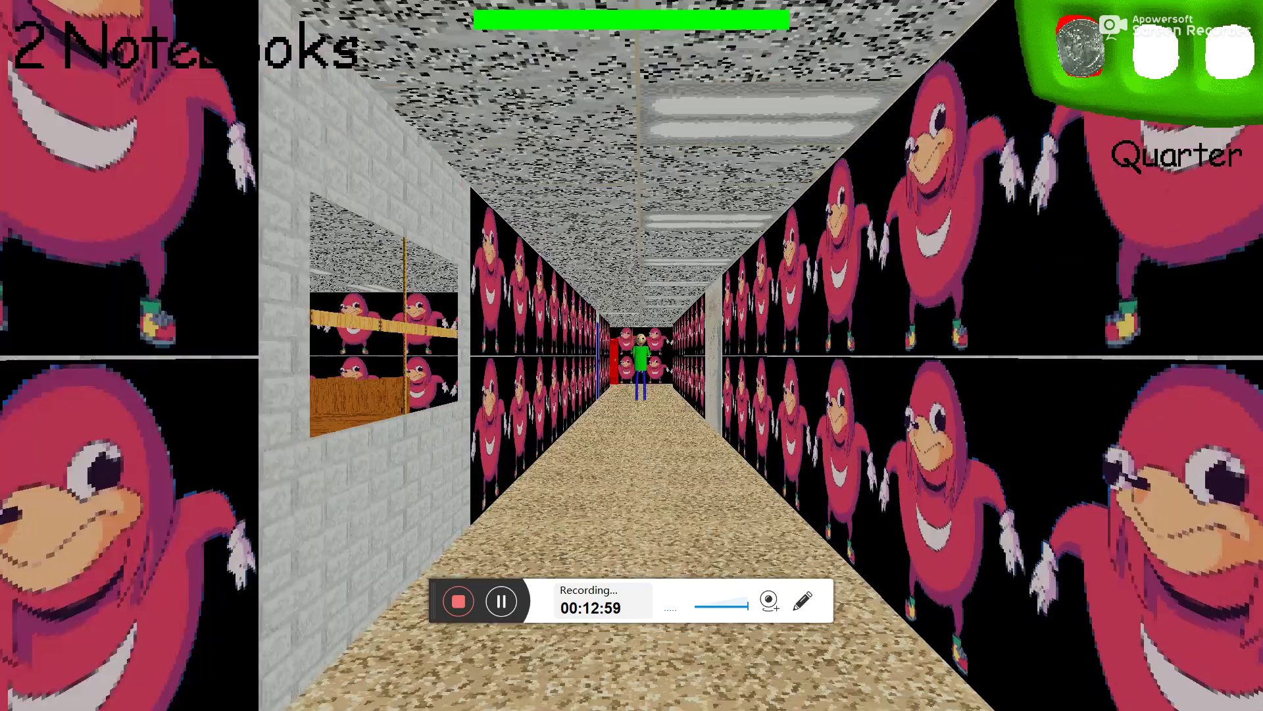
{"action": "key", "text": "w"}
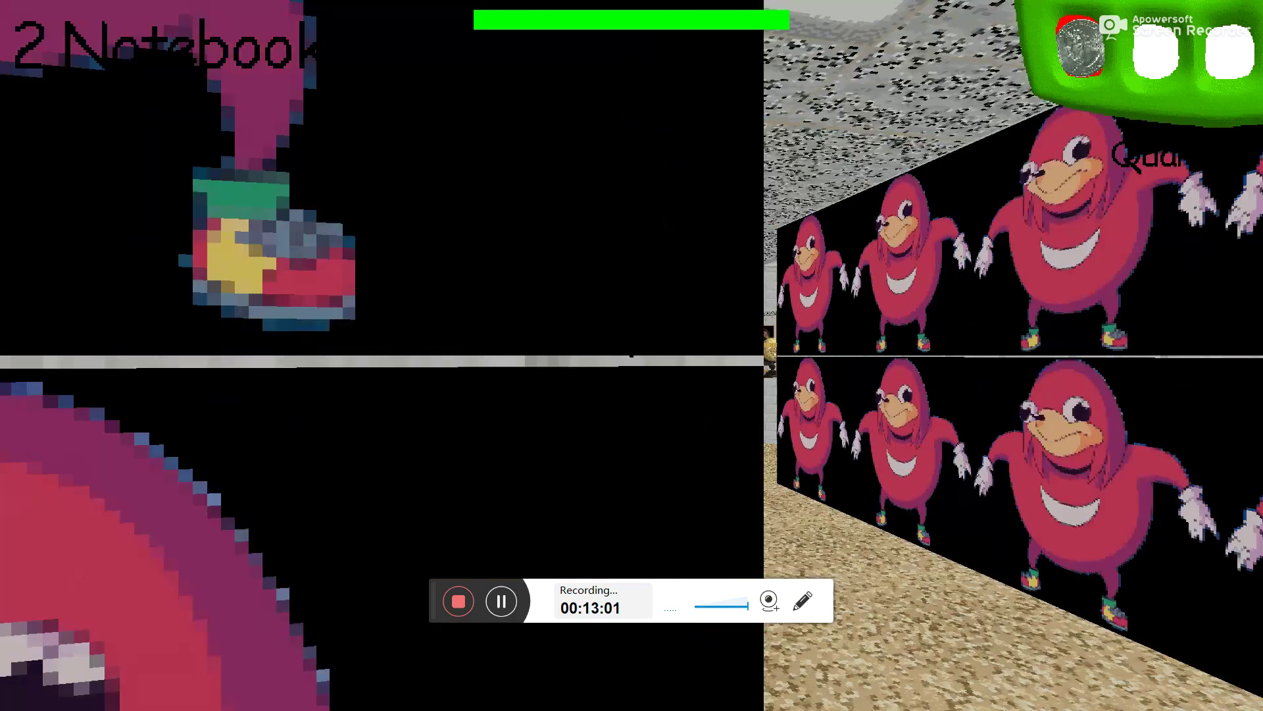
{"action": "key", "text": "w"}
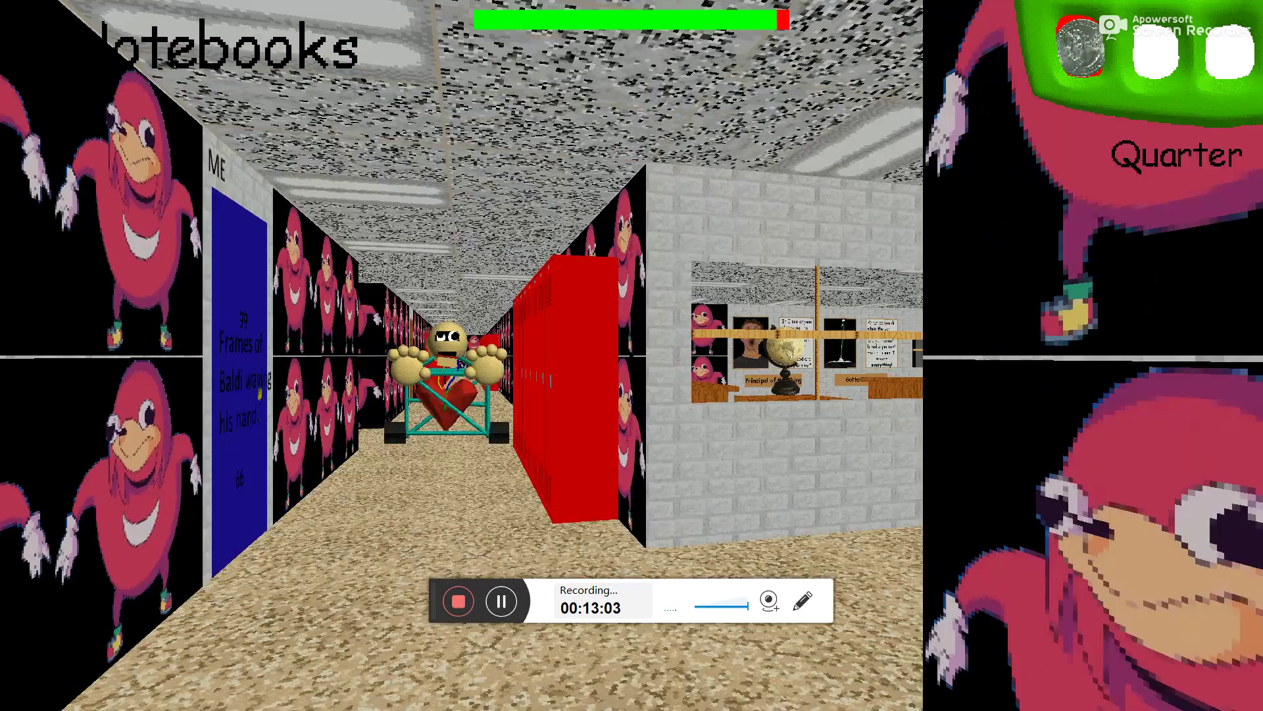
{"action": "key", "text": "w"}
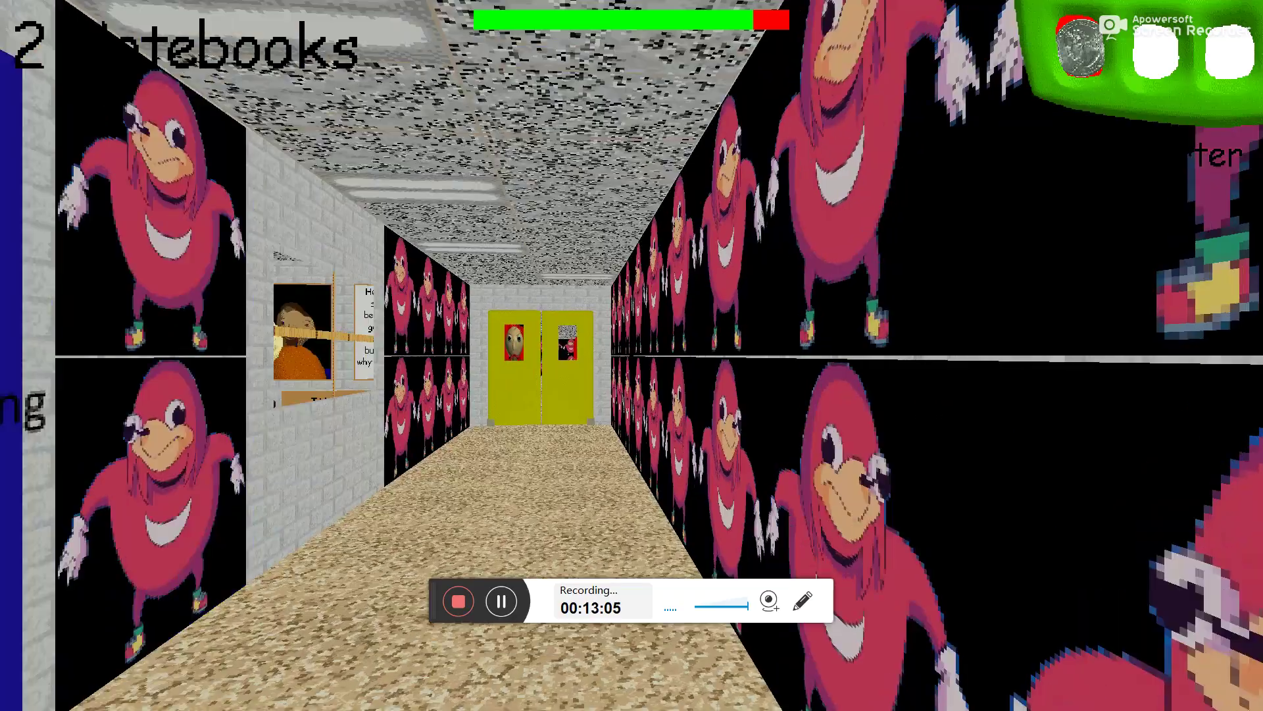
{"action": "key", "text": "w"}
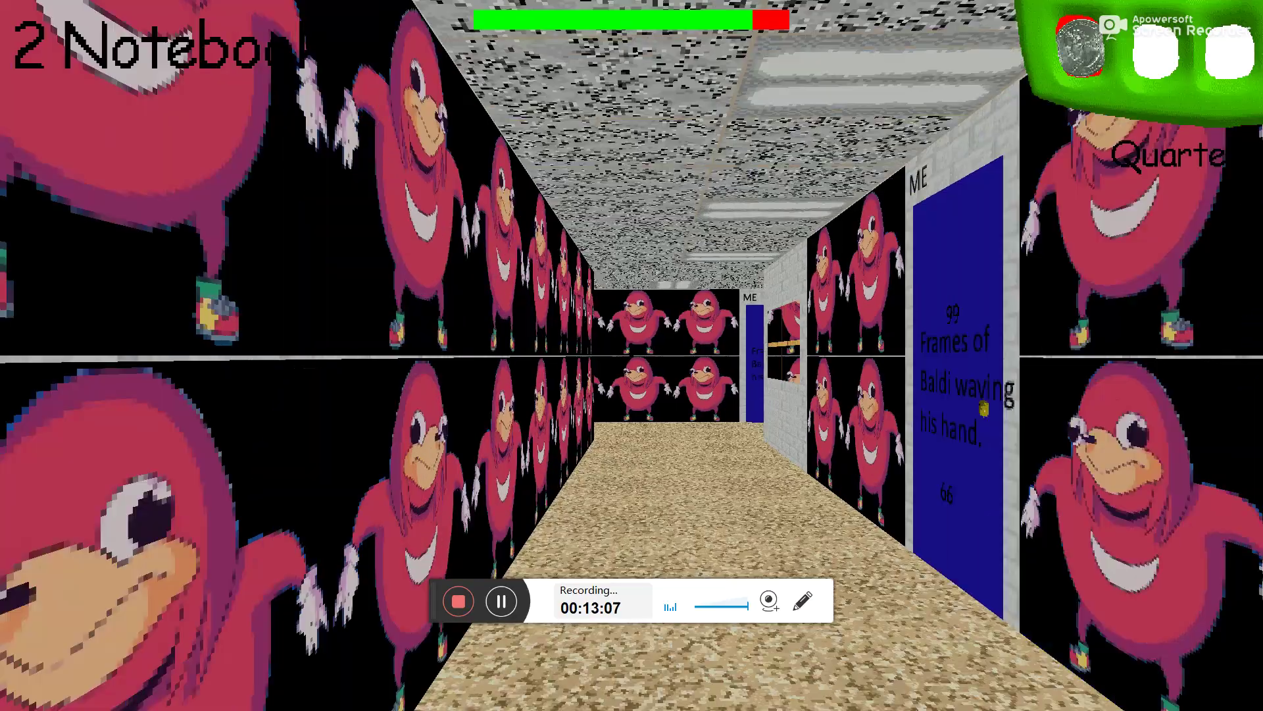
{"action": "key", "text": "w"}
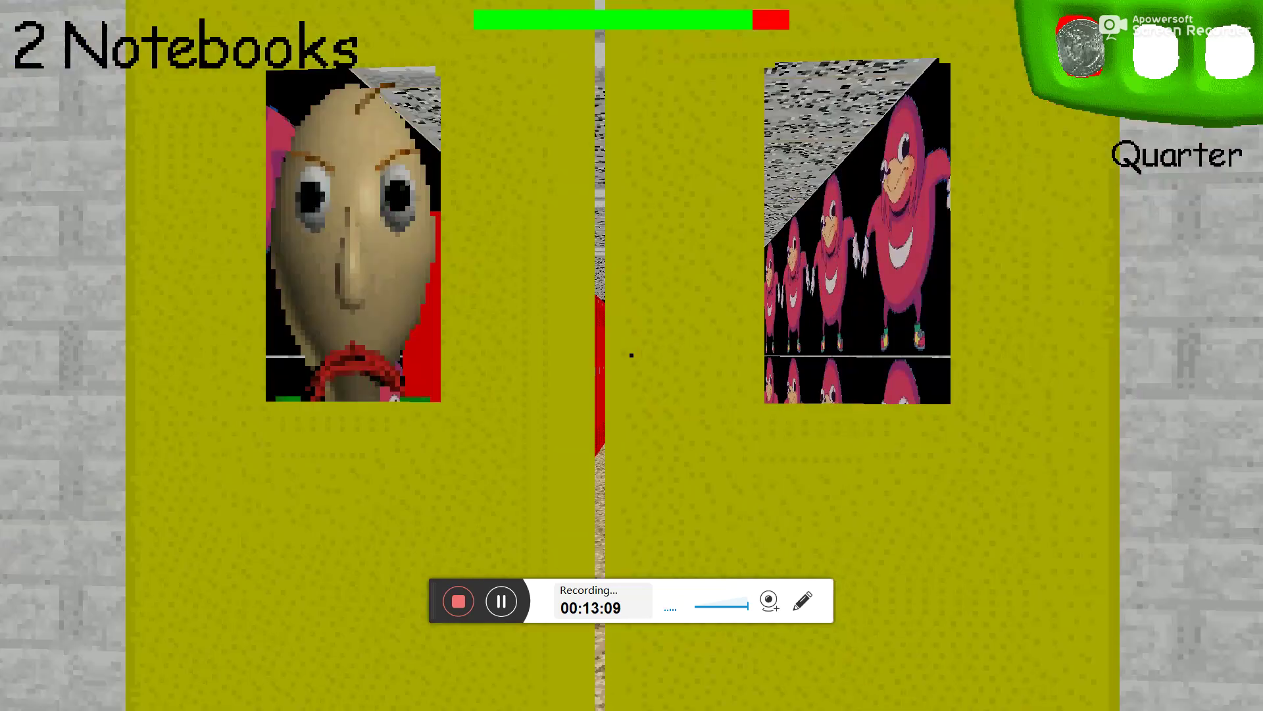
Step: Follow the red locker hallway to the wooden door and examine its CLASSIFIED texture
{"action": "key", "text": "w"}
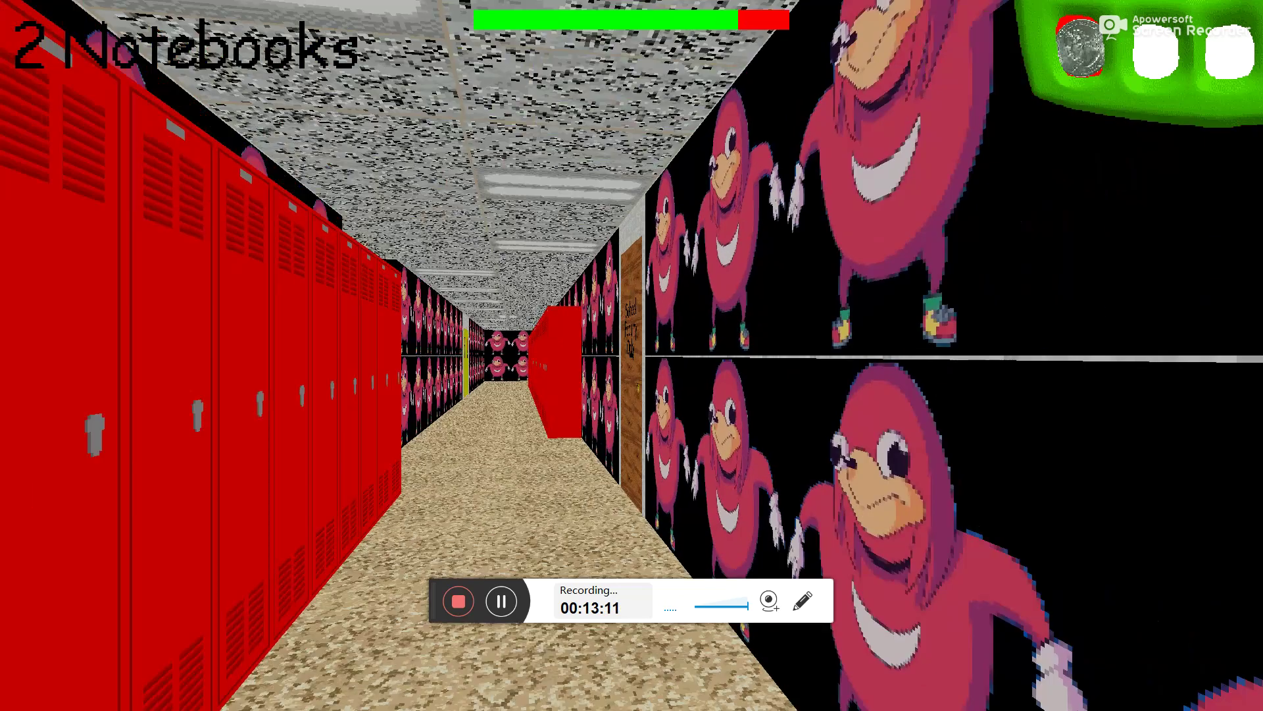
{"action": "key", "text": "w"}
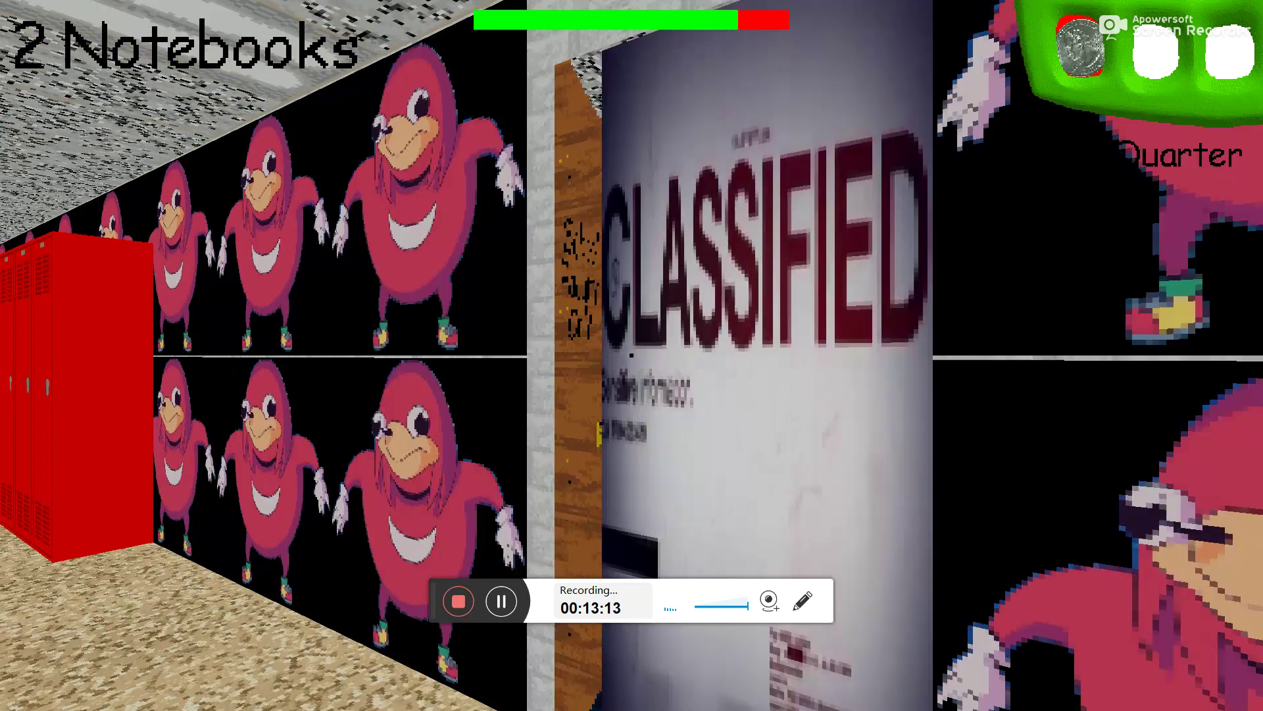
{"action": "key", "text": "w"}
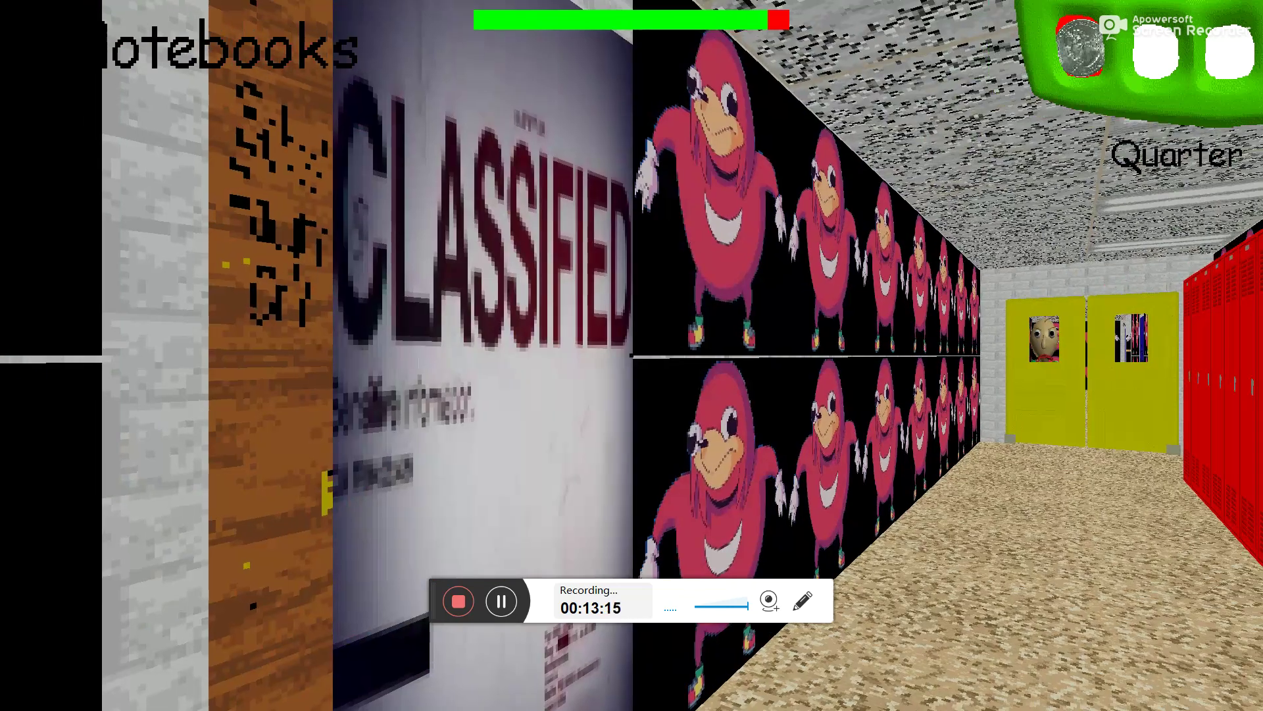
Step: Pass the Zesty Bar vending machine and approach the retextured character in the hallway
{"action": "key", "text": "w"}
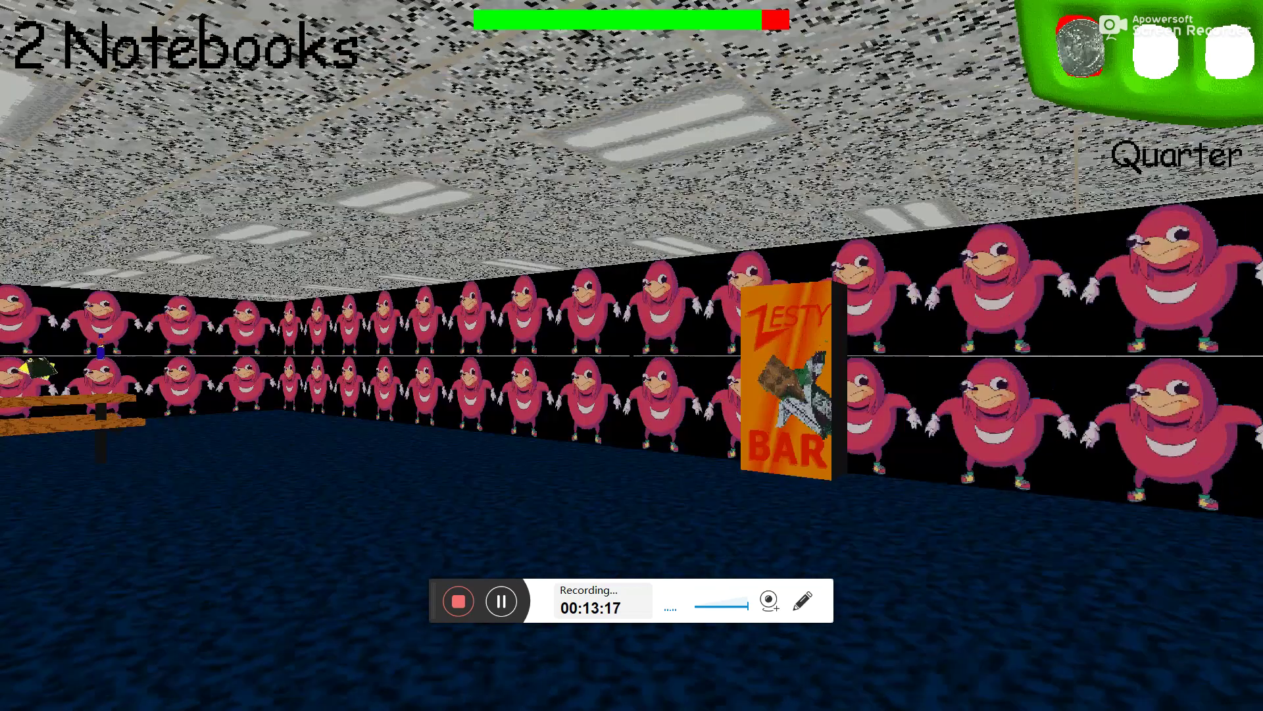
{"action": "key", "text": "w"}
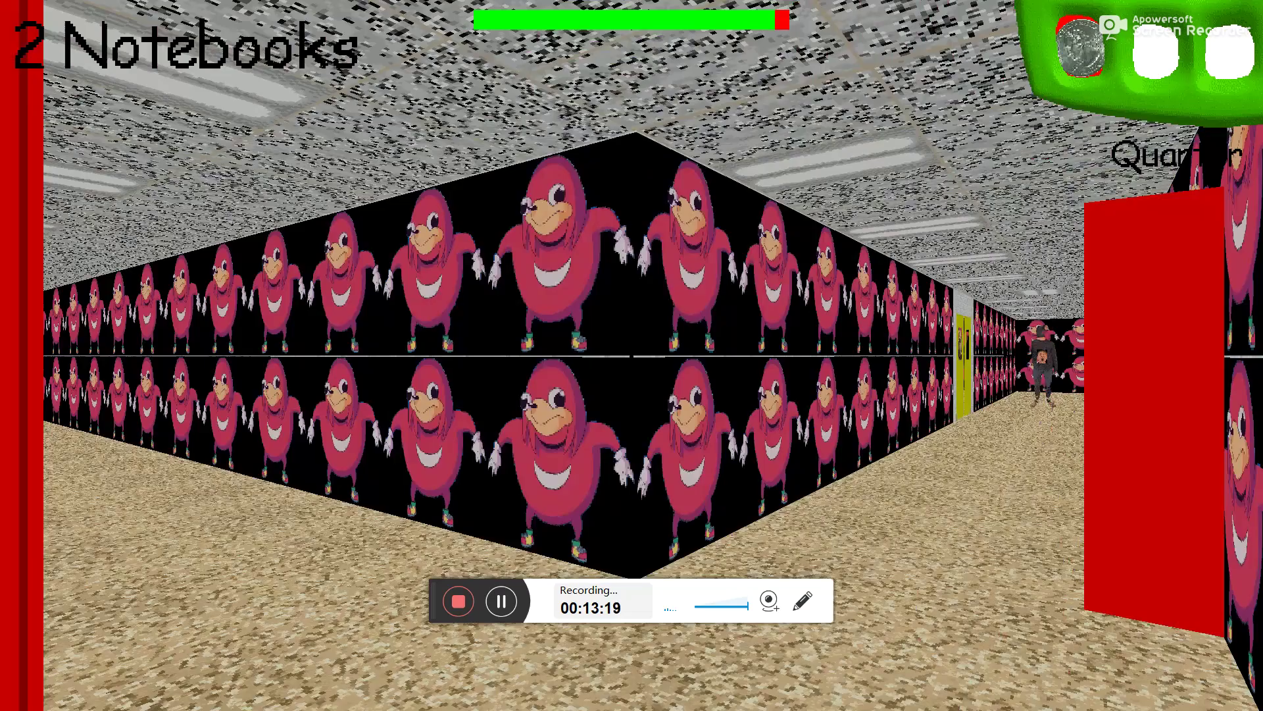
{"action": "key", "text": "w"}
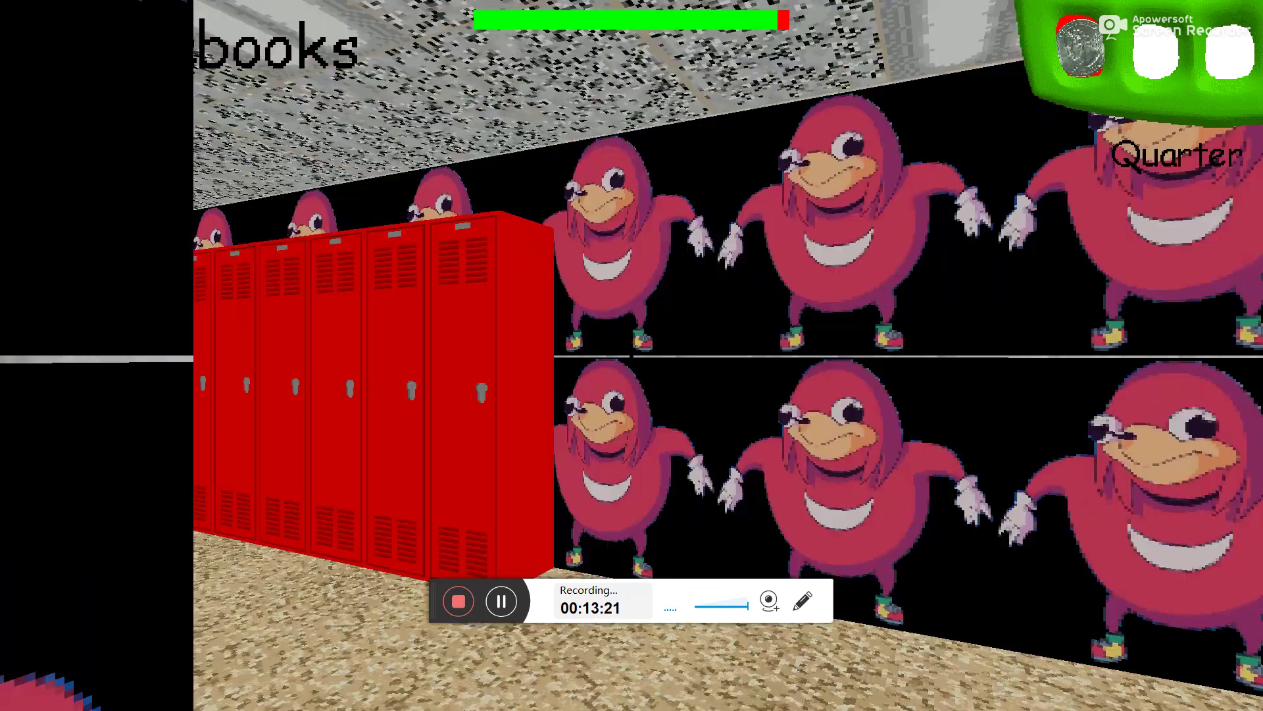
{"action": "key", "text": "shift+w"}
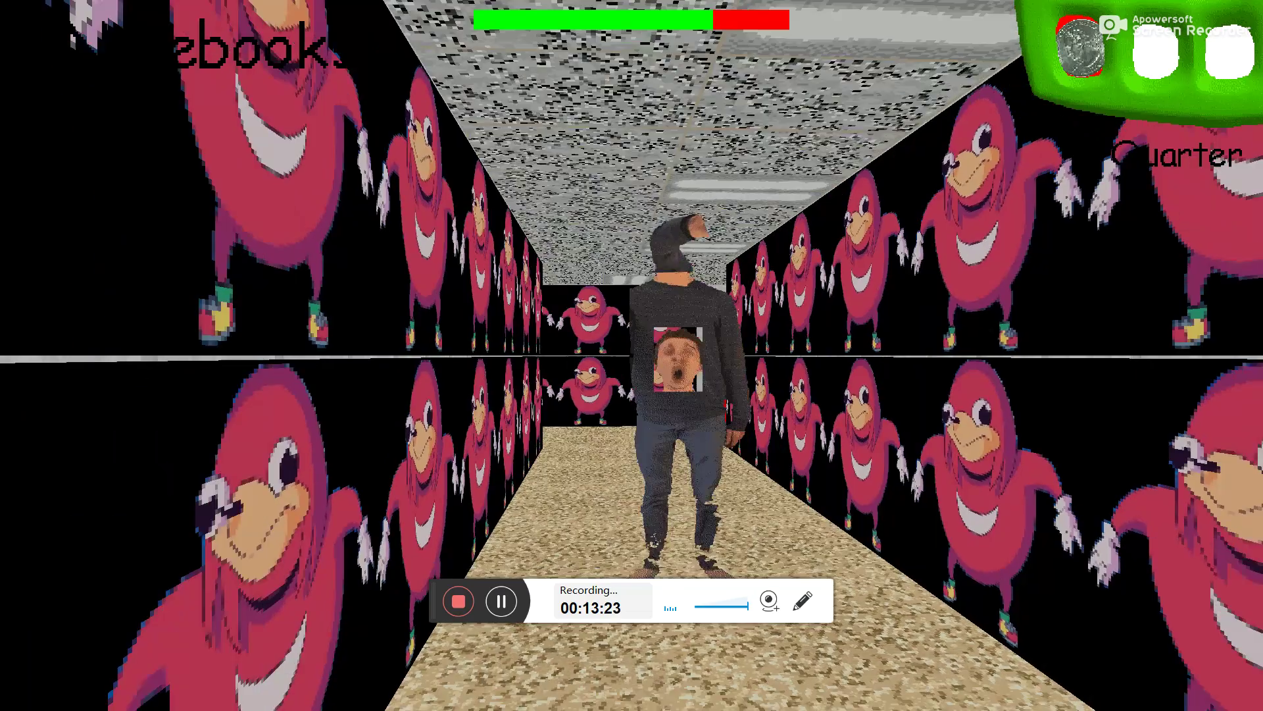
Step: Quit the game, open its data folder and return to the baldi-1.4.1b-windows modded folder
{"action": "key", "text": "Escape"}
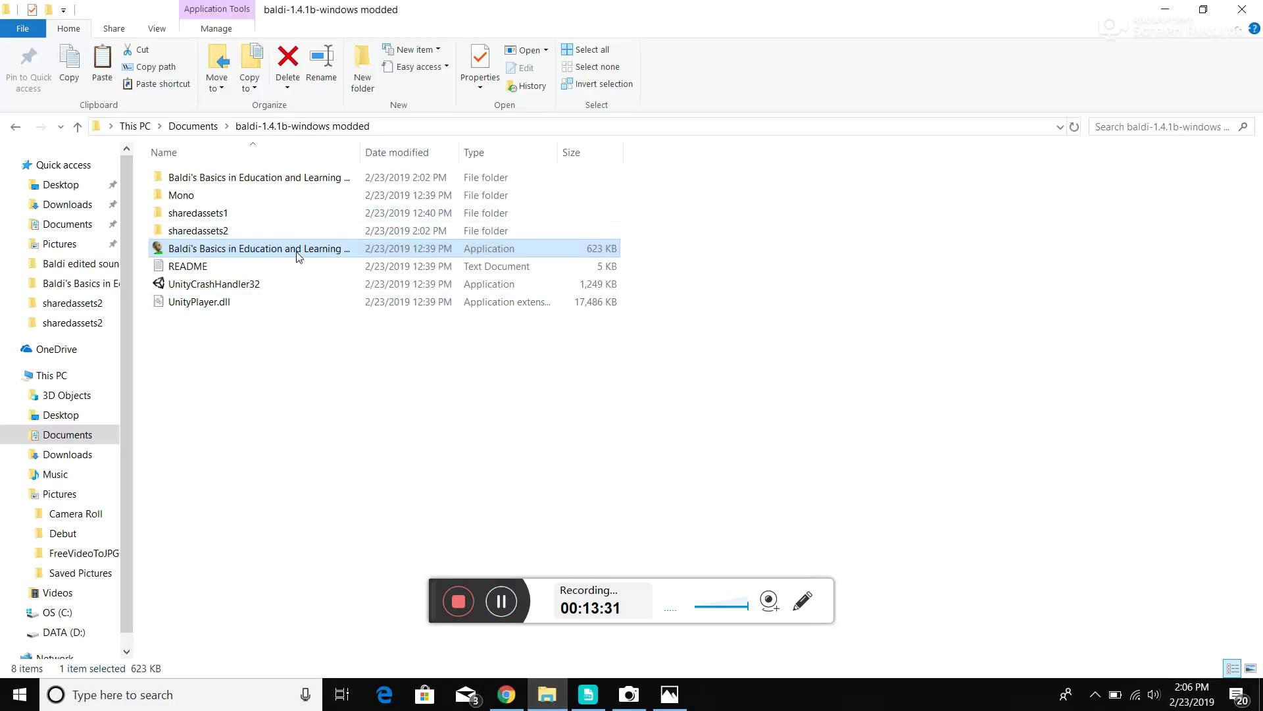
{"action": "double_click", "coordinate": [281, 176]}
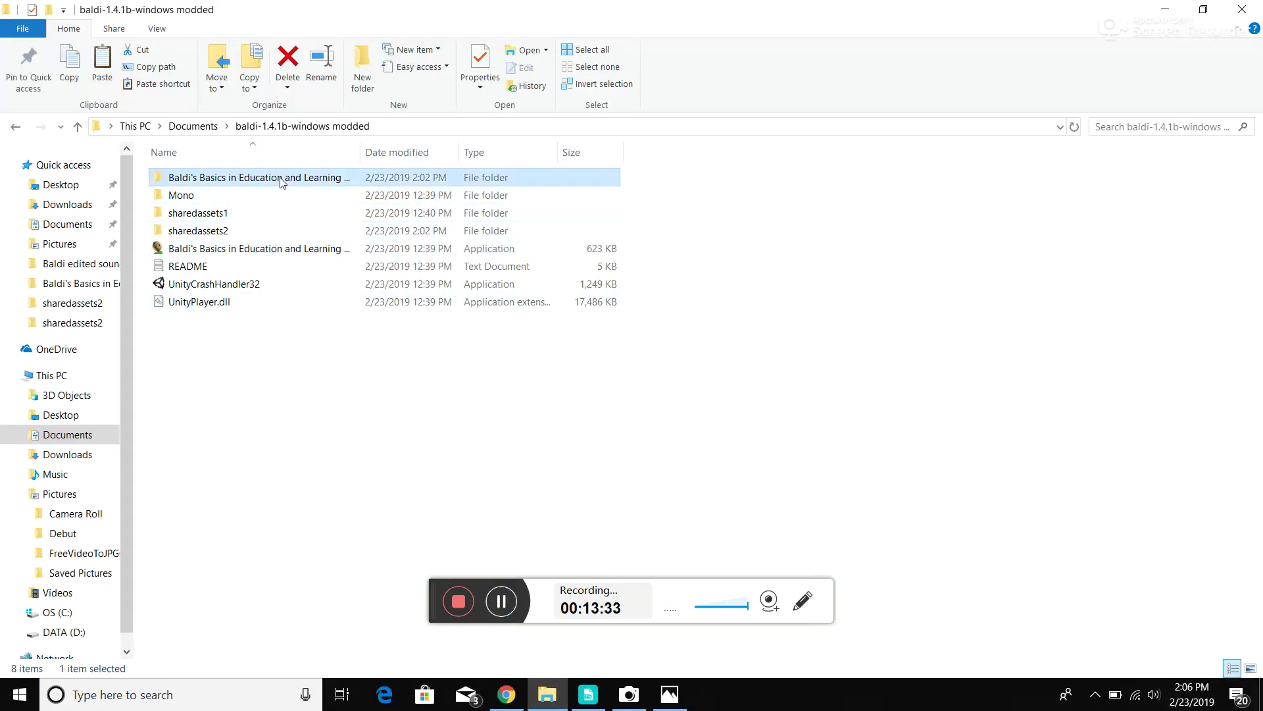
{"action": "left_click", "coordinate": [302, 126]}
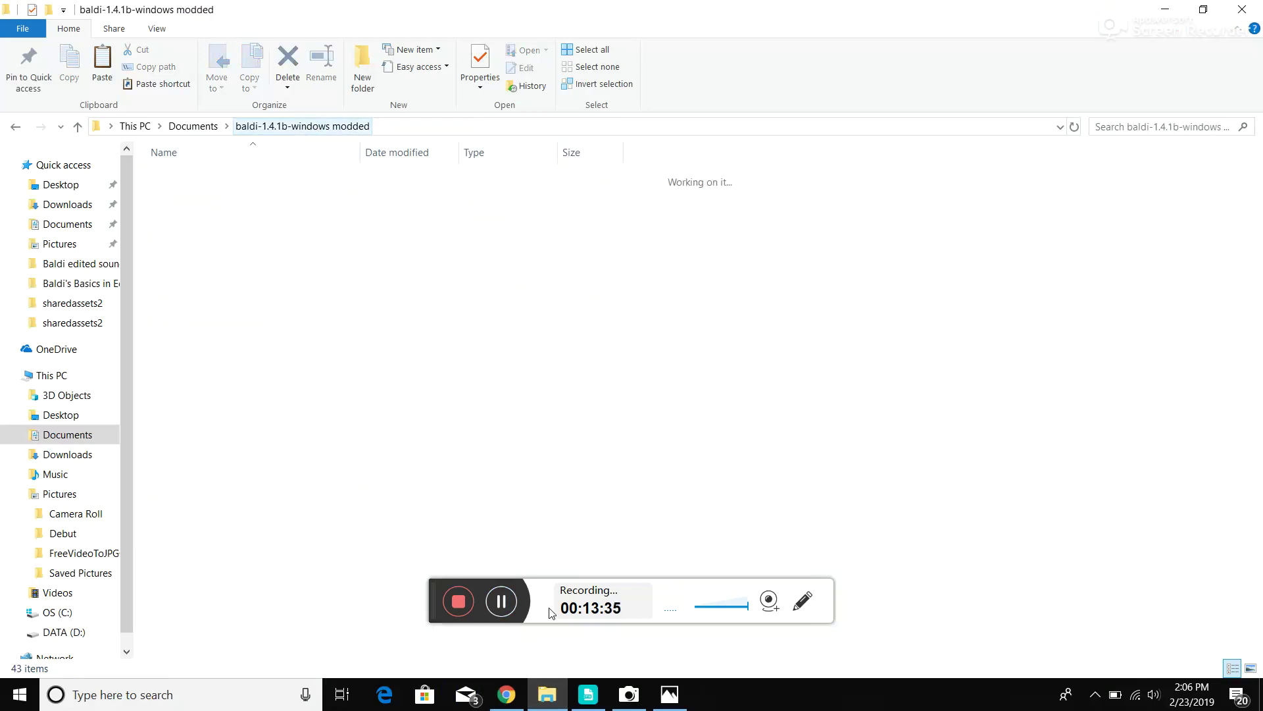